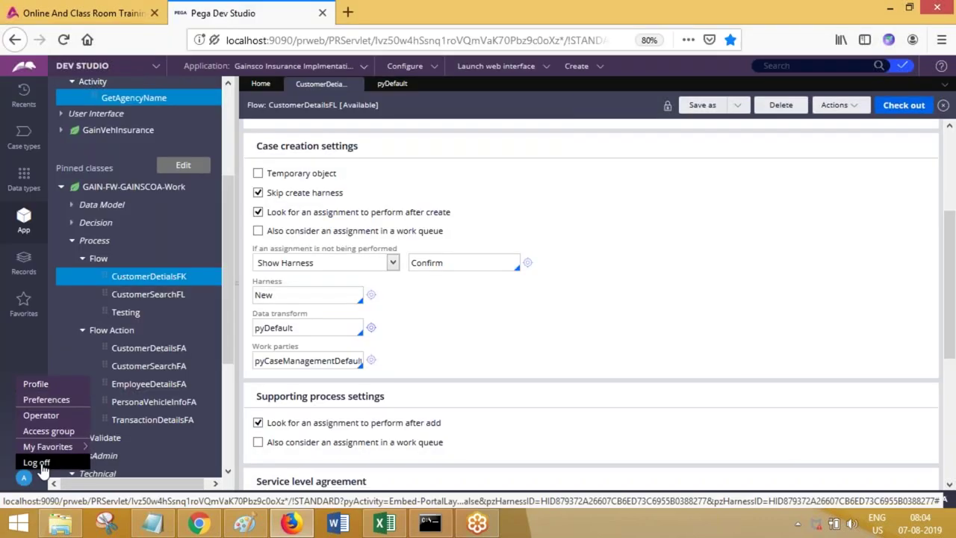
Step: Log off, then sign back in as the saved Jevco admin operator with its password
click(33, 458)
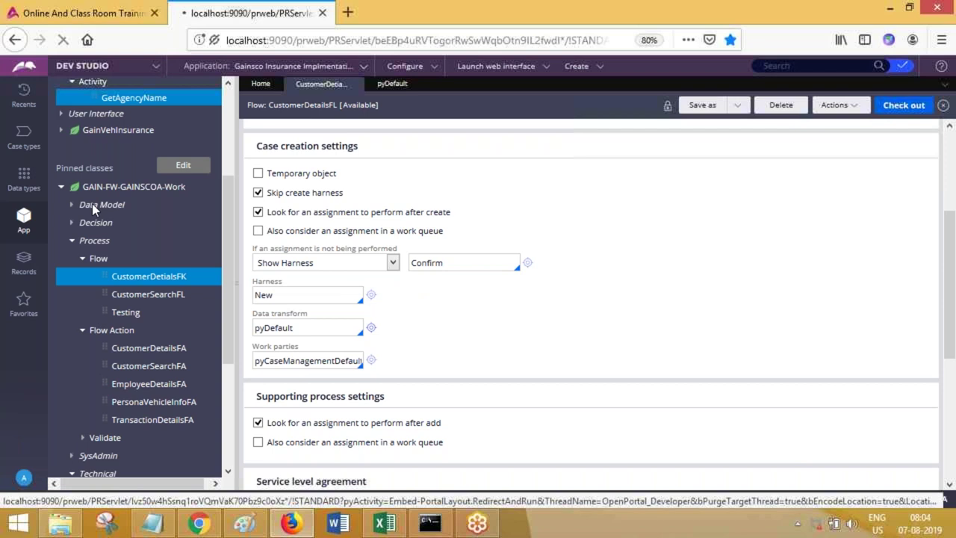
click(427, 228)
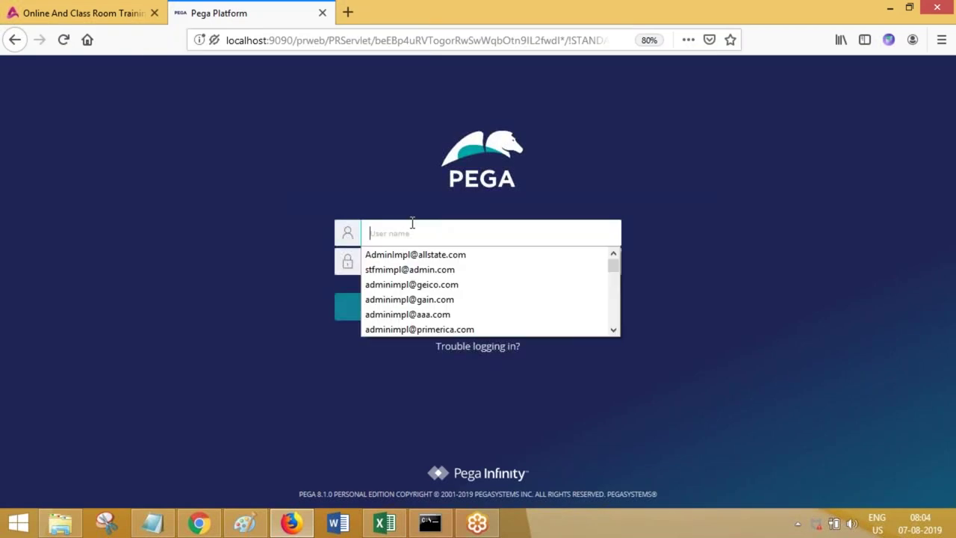
click(437, 314)
drag(426, 239, 527, 237)
key(BackSpace)
text(je)
click(463, 257)
click(439, 267)
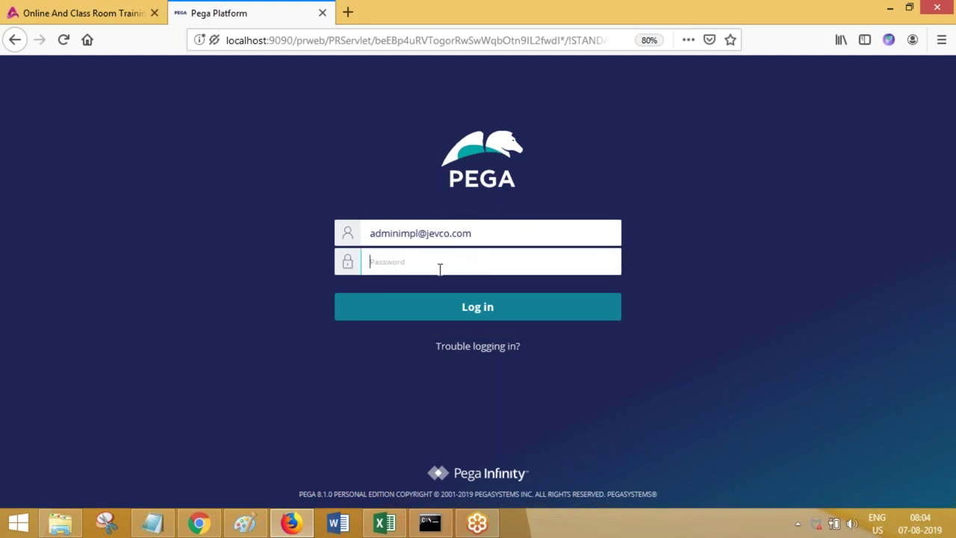
key(Return)
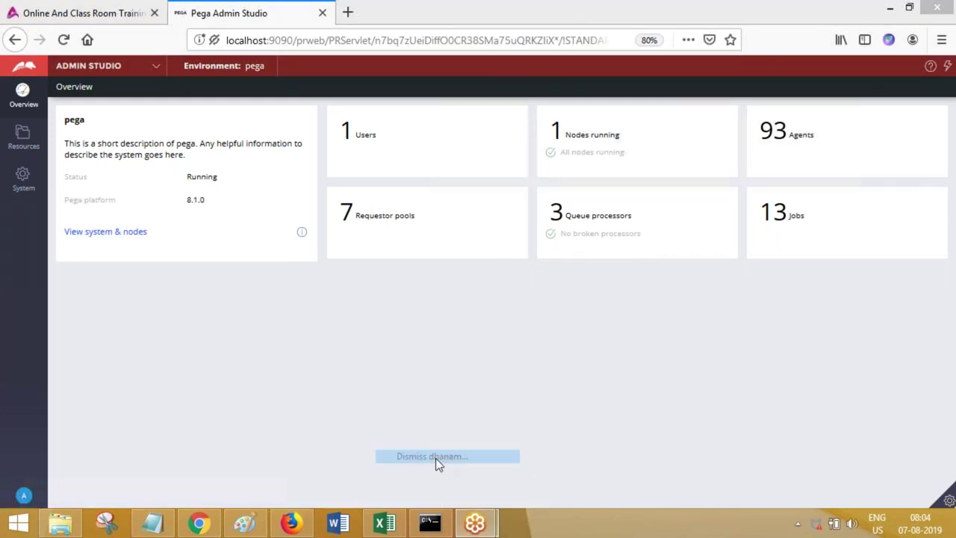
Step: Switch from Admin Studio to Dev Studio using the studio switcher
click(573, 207)
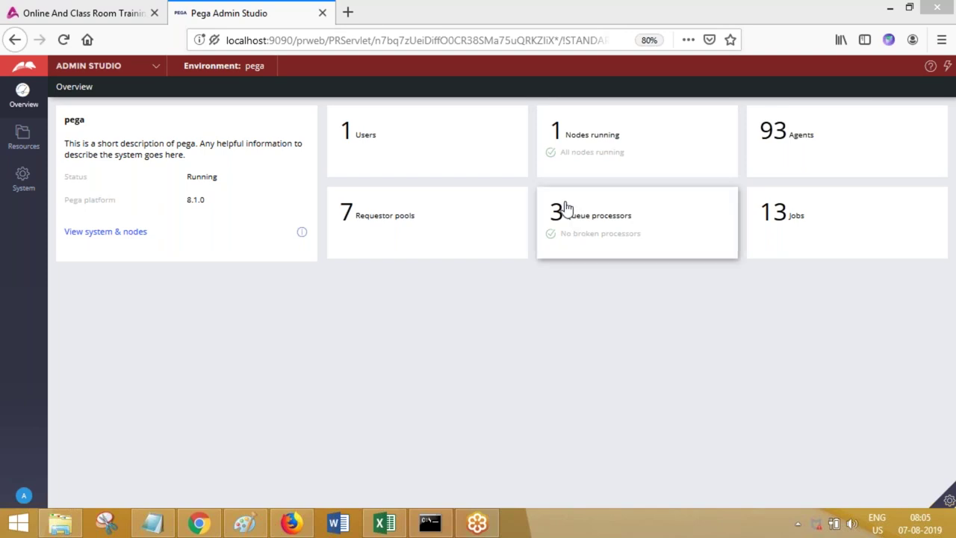
click(104, 66)
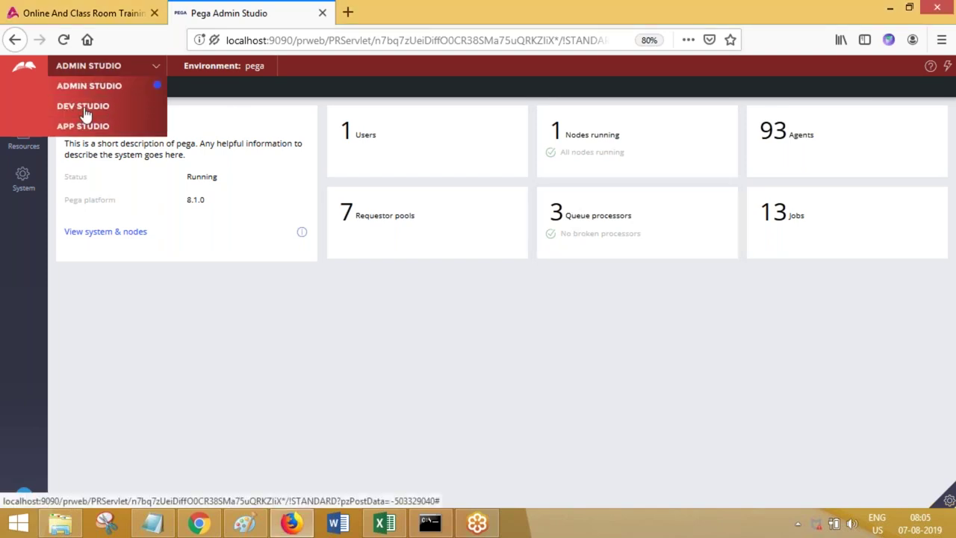
click(85, 112)
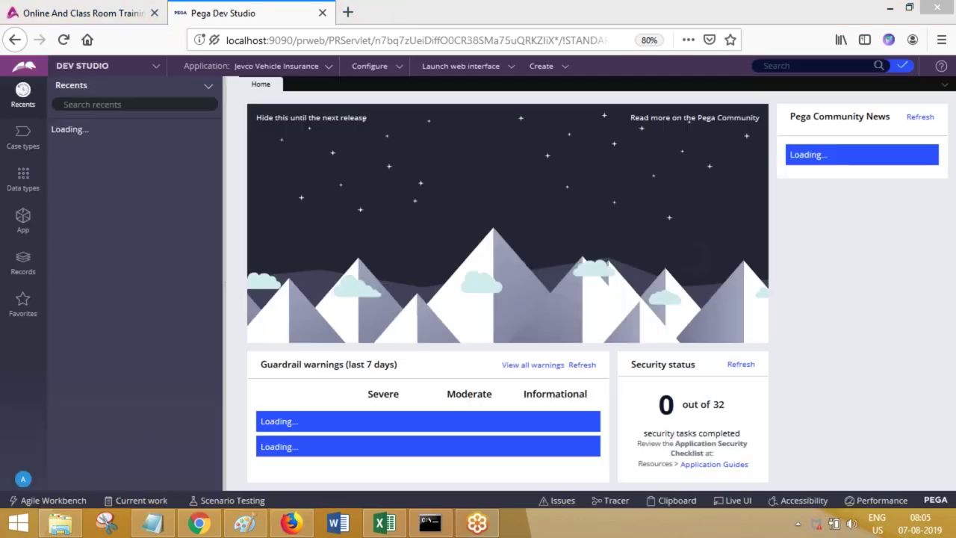
Step: Open the Application Explorer and focus its class name filter
click(24, 219)
click(162, 131)
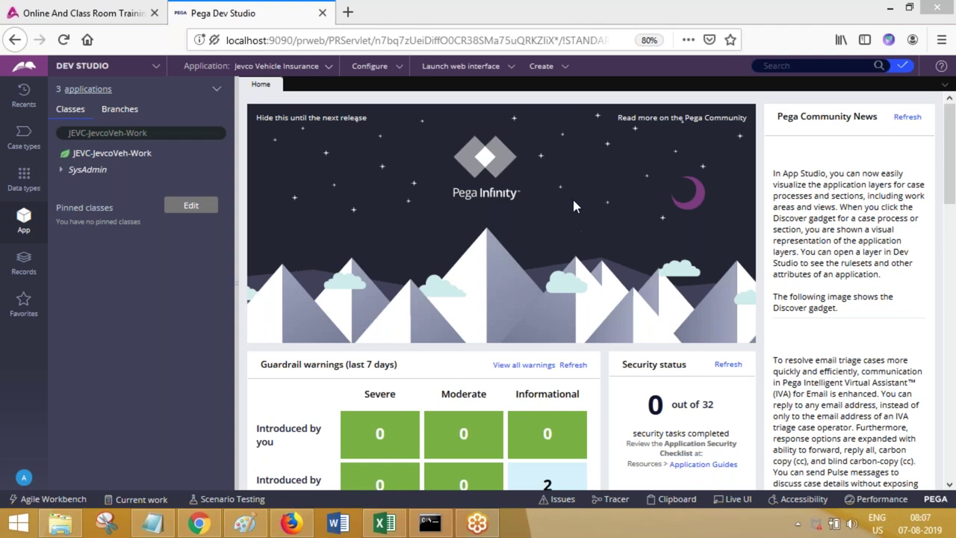
Step: Show the explorer's applications: Jevco Vehicle Insurance, Jevco InsuranceFramework and Pega Platform
mouse_move(242, 527)
click(166, 133)
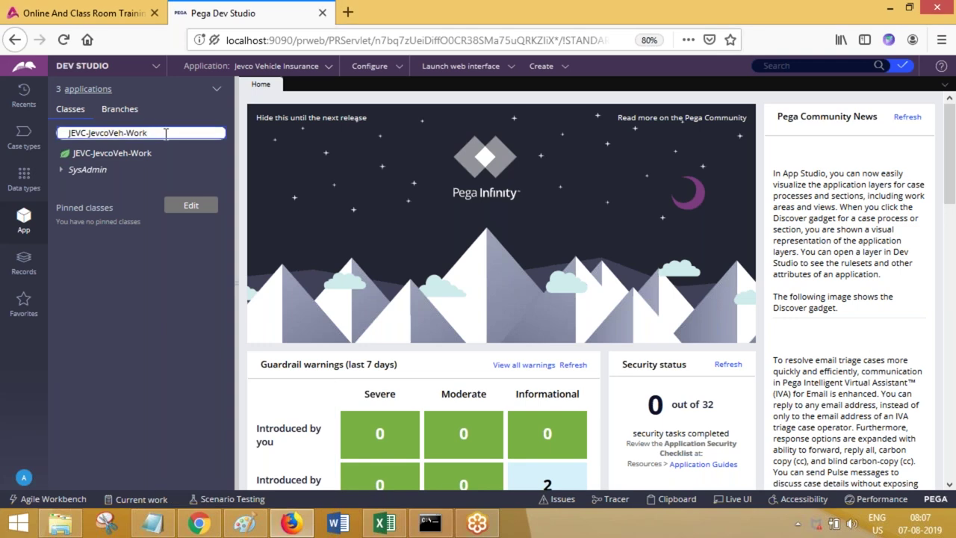
key(ctrl+a)
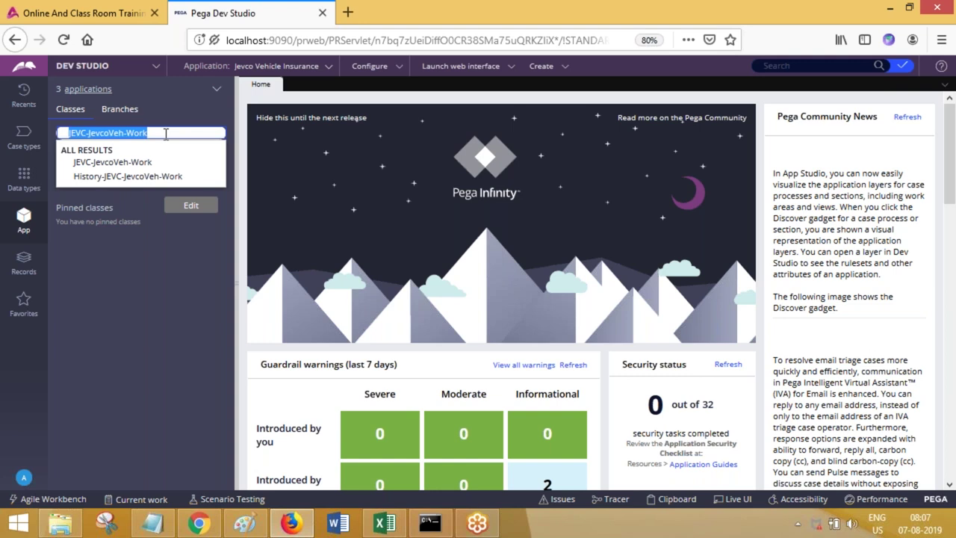
click(220, 112)
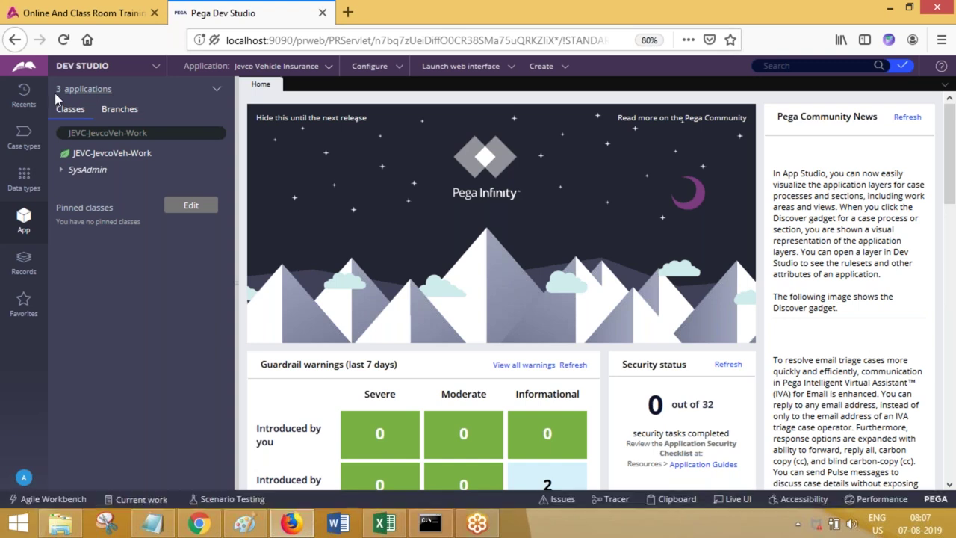
drag(55, 93, 116, 91)
click(98, 95)
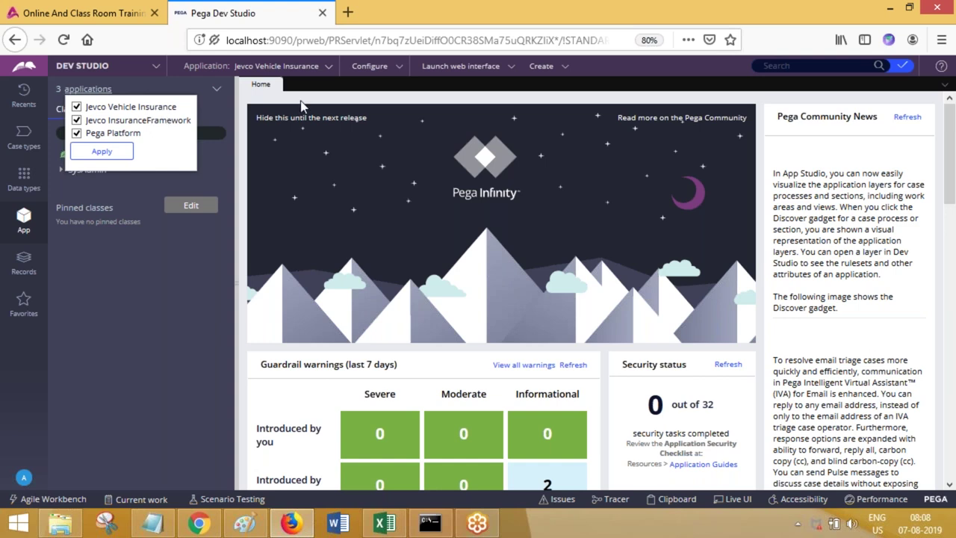
Step: Change the class filter to JEVC-FW and load the JEVC-FW-JevcoIns-Work class
click(166, 133)
triple_click(166, 132)
drag(166, 132, 87, 136)
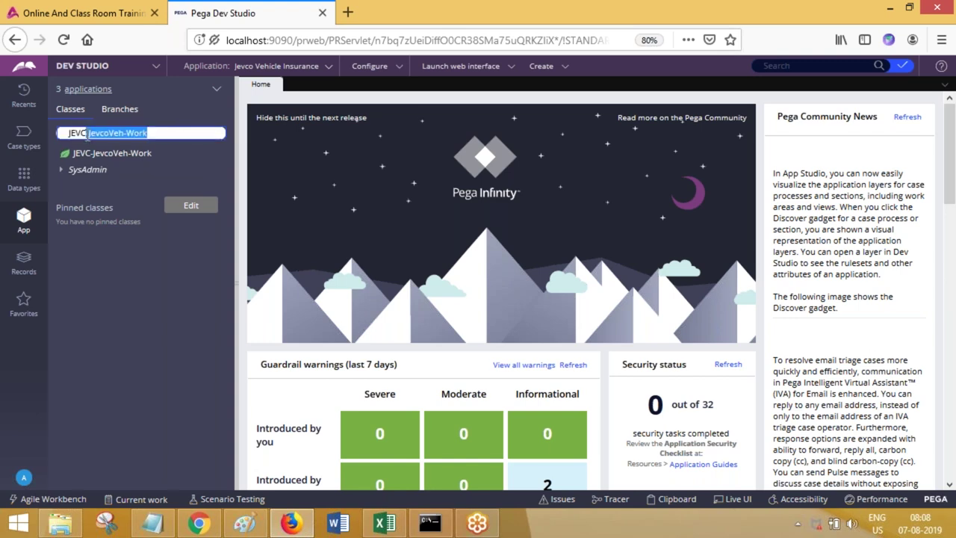
key(BackSpace)
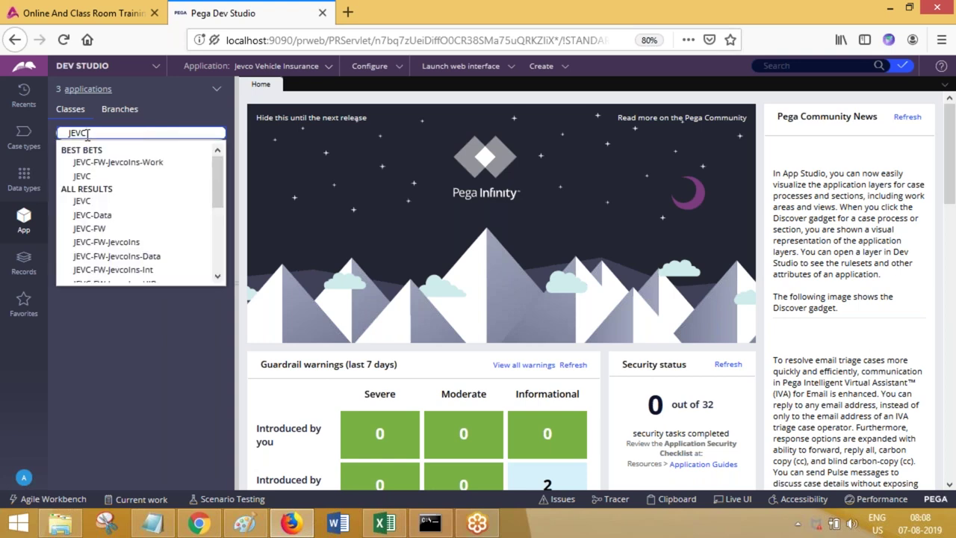
text(-FW)
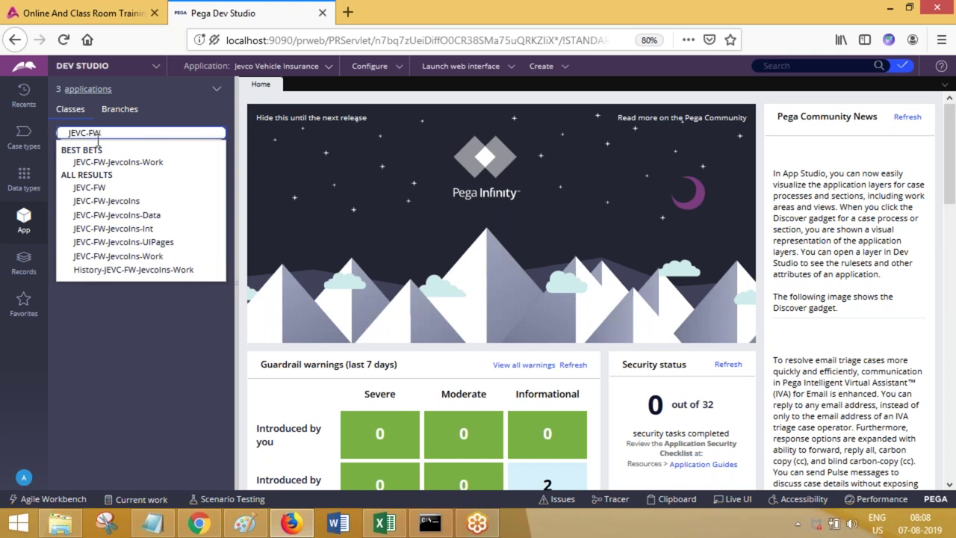
click(160, 166)
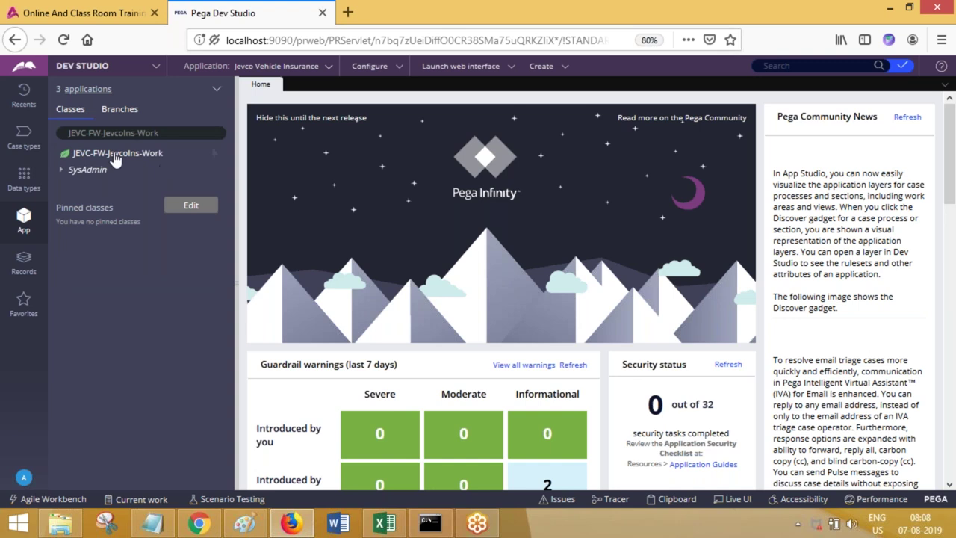
double_click(96, 133)
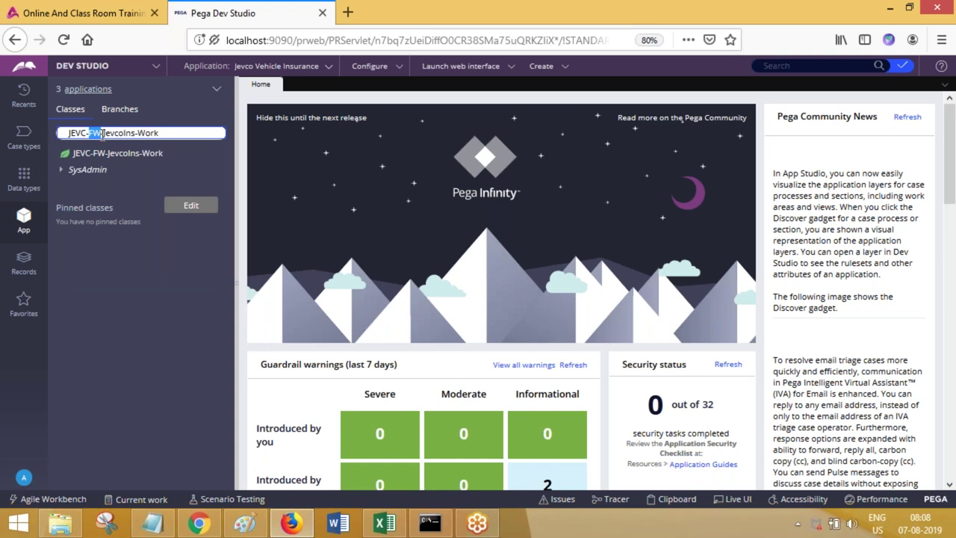
click(125, 157)
Step: Open the JEVC-FW-JevcoIns-Work class definition and select its Work-Cover- parent class value
right_click(126, 158)
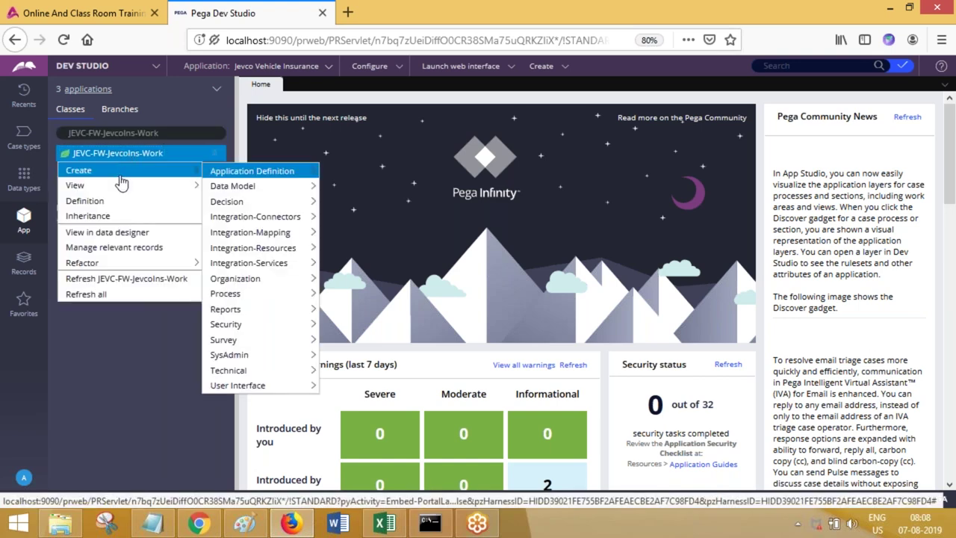
click(85, 201)
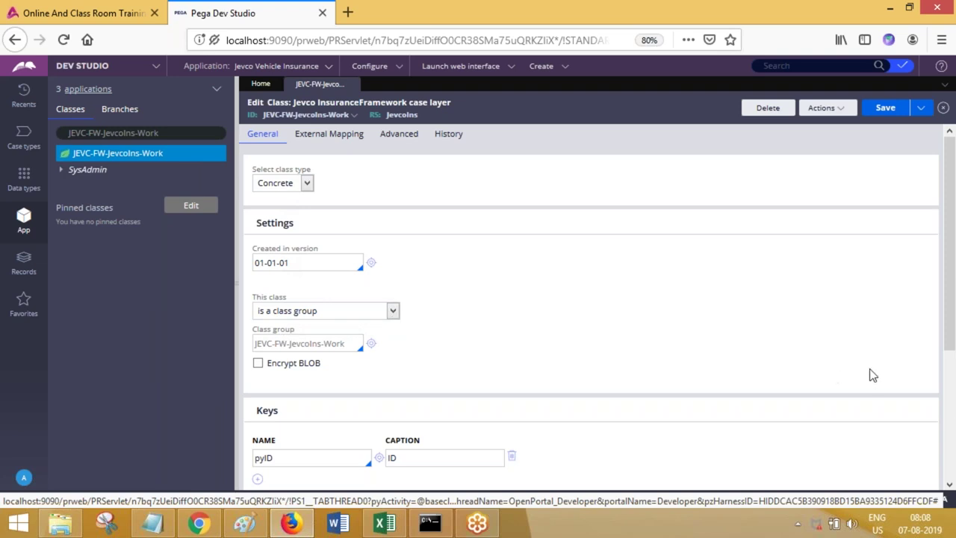
scroll(952, 424, down, 1)
scroll(953, 425, down, 5)
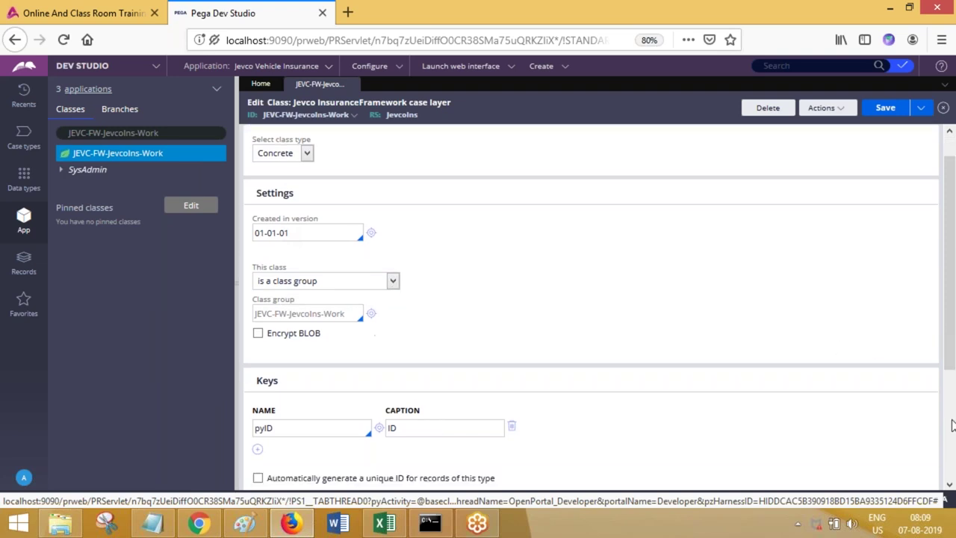
click(317, 398)
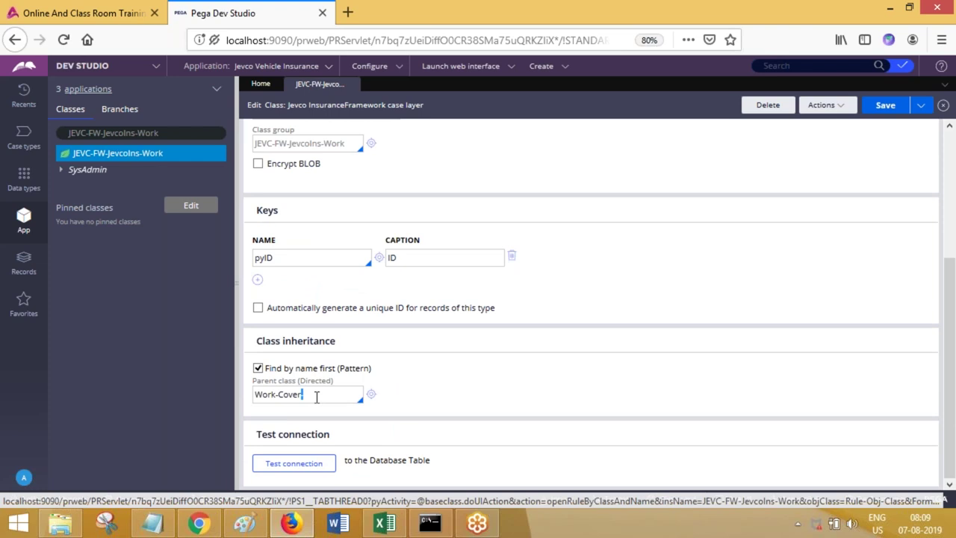
key(ctrl+a)
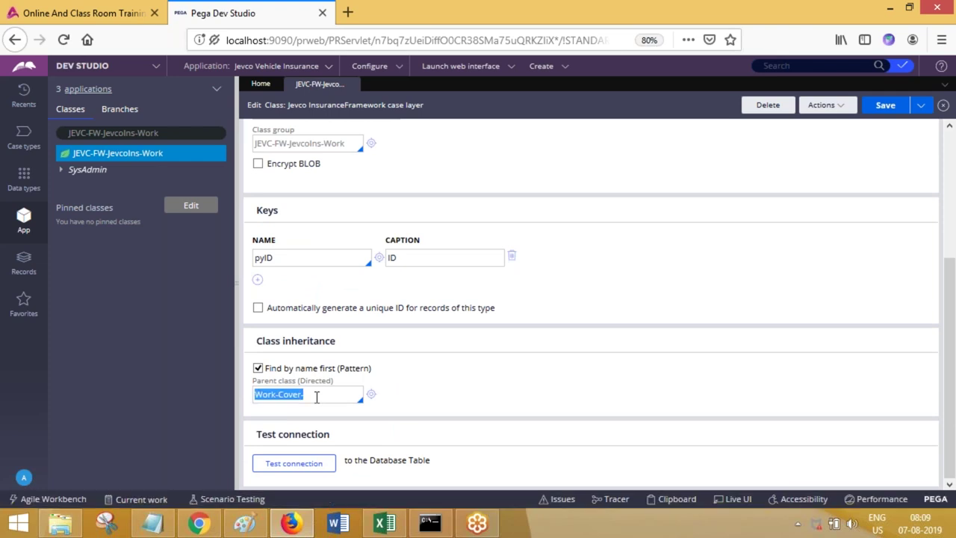
click(246, 525)
Step: Clear the old diagram and draw three ovals, one at top and two below
key(ctrl+z)
key(ctrl+z)
key(ctrl+z)
key(ctrl+z)
key(ctrl+z)
key(ctrl+z)
key(ctrl+z)
key(ctrl+z)
key(ctrl+z)
key(ctrl+z)
key(ctrl+z)
key(ctrl+z)
key(ctrl+z)
key(ctrl+z)
key(ctrl+z)
key(ctrl+z)
key(ctrl+z)
key(ctrl+z)
key(ctrl+z)
key(ctrl+z)
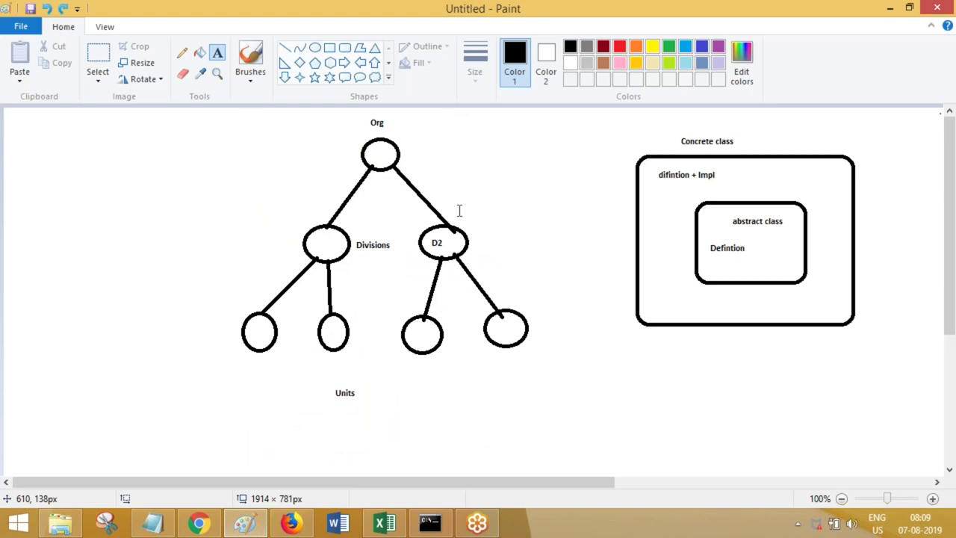
click(315, 47)
drag(379, 156, 426, 189)
drag(272, 289, 337, 326)
drag(462, 296, 529, 326)
Step: Label the top oval 'Work- or Subclasses' and the left oval 'JEVC-JevoVeh-Work' with 'Impl CG'
click(217, 53)
click(381, 131)
text(Work-)
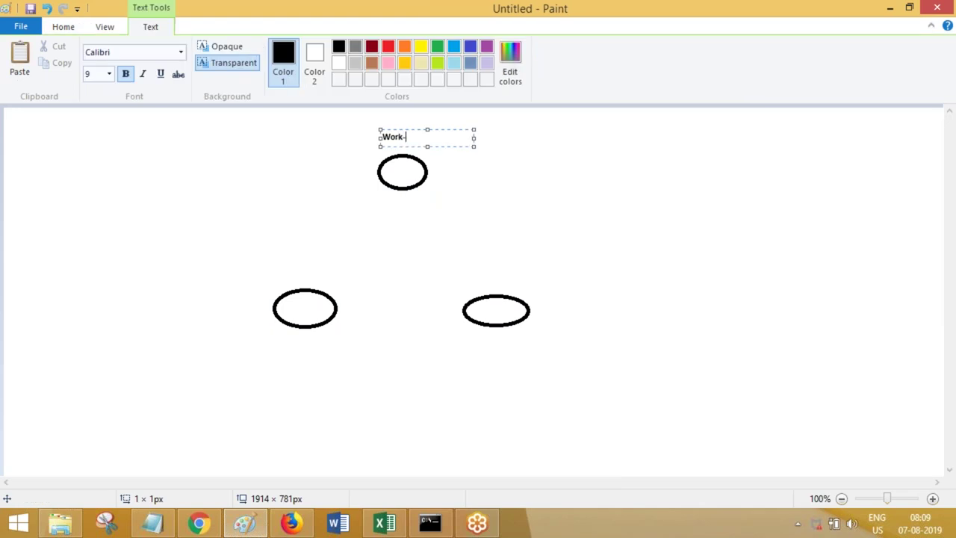
text( or Subclasses)
click(363, 286)
click(257, 346)
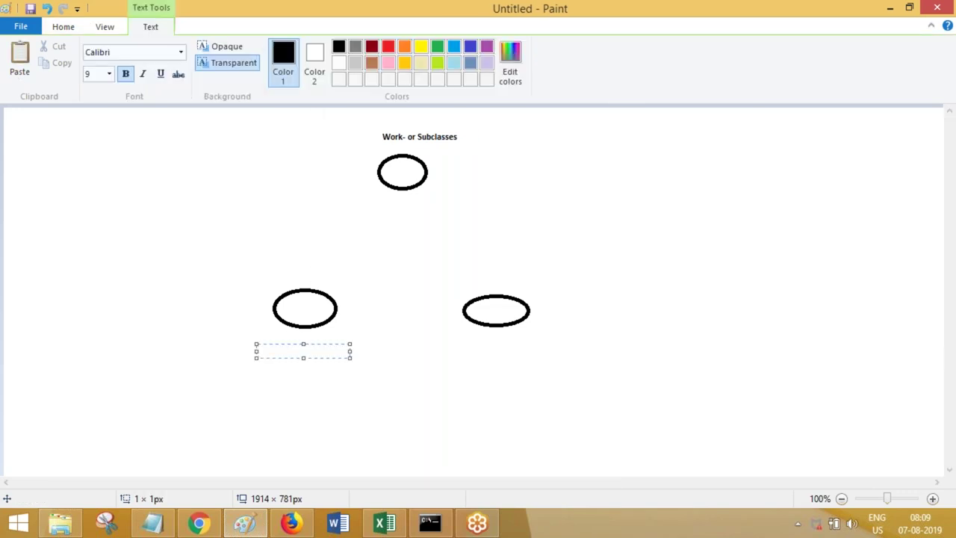
text(JEVC-JevoVeh-Work)
click(260, 383)
text(Impl CG)
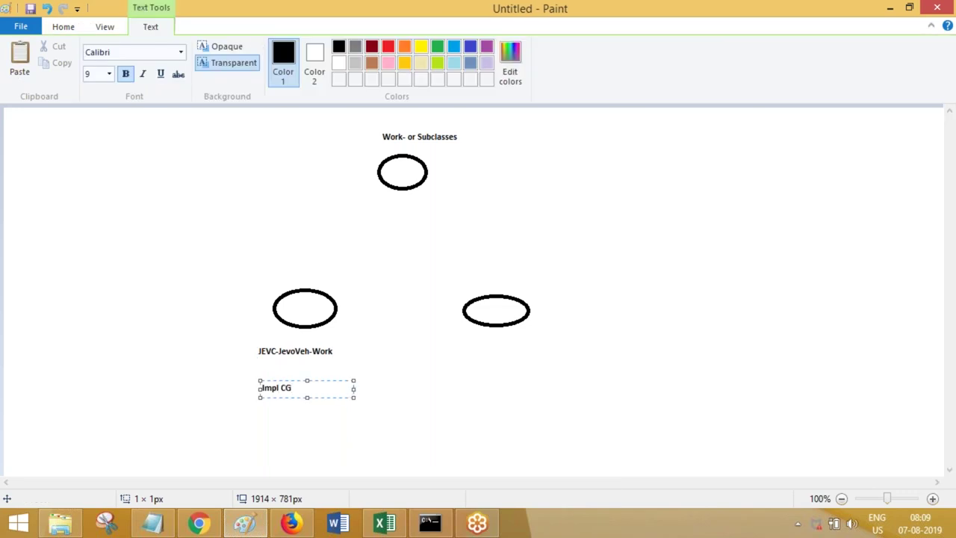
Step: Label the right oval 'JEVC-FW-Jevcol-Work' with 'FW class' beneath it
click(471, 340)
text(JEV)
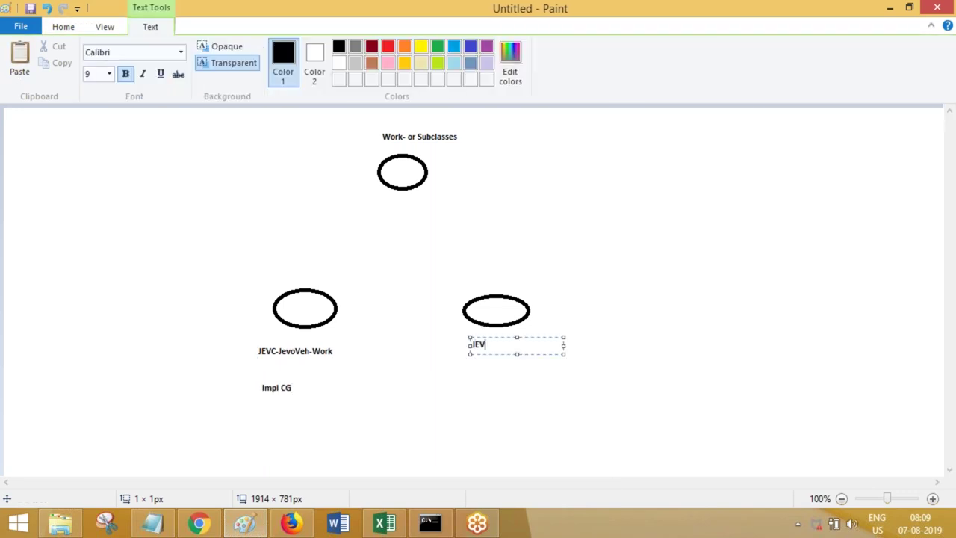
text(C-FW-Jevcol-Work)
click(478, 384)
click(477, 366)
text(FW class)
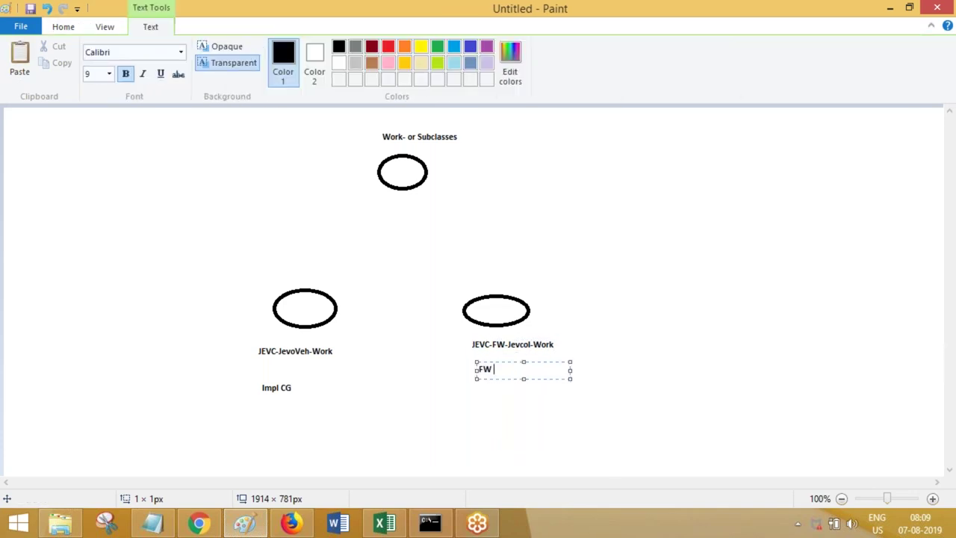
click(362, 406)
click(284, 48)
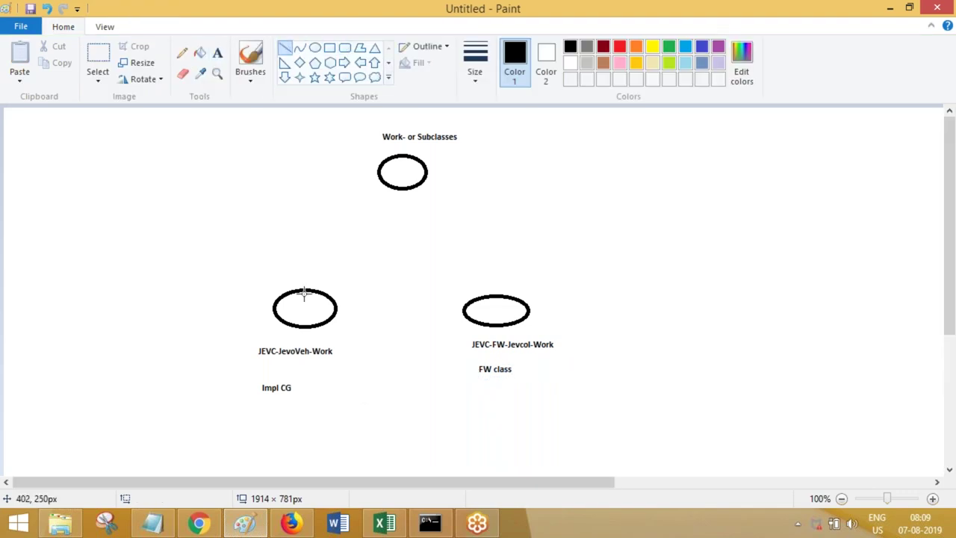
Step: Draw lines from both lower ovals up to the top oval, ending in an arrowhead
drag(308, 287, 390, 179)
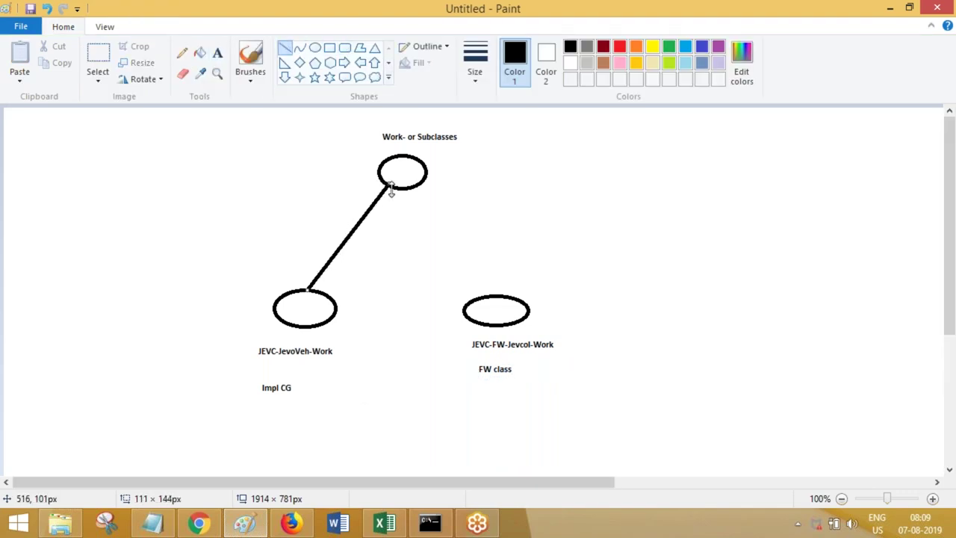
mouse_move(498, 297)
mouse_down()
mouse_move(455, 278)
mouse_move(415, 191)
mouse_up()
click(298, 165)
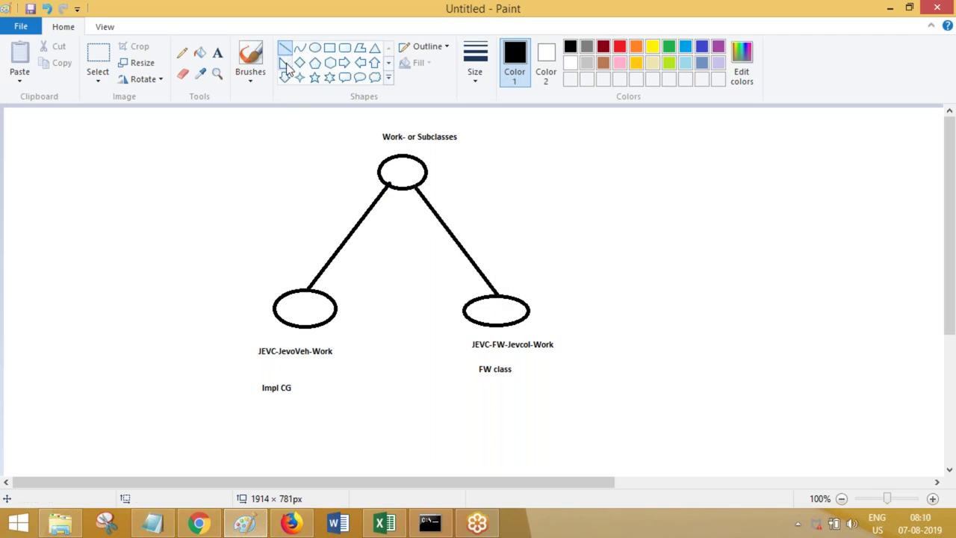
mouse_move(369, 186)
mouse_down()
mouse_move(386, 185)
mouse_move(393, 199)
mouse_move(389, 186)
mouse_move(415, 182)
mouse_up()
click(413, 200)
click(610, 261)
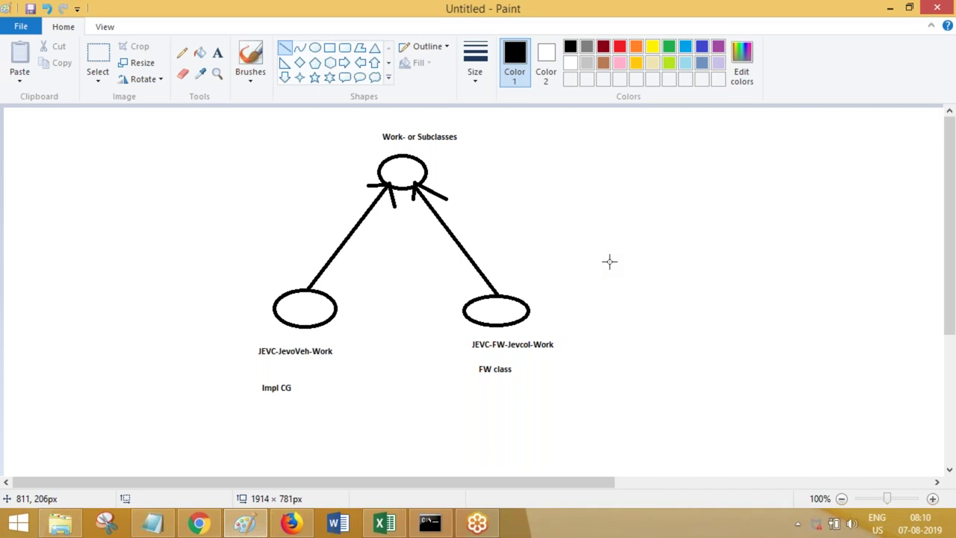
click(291, 523)
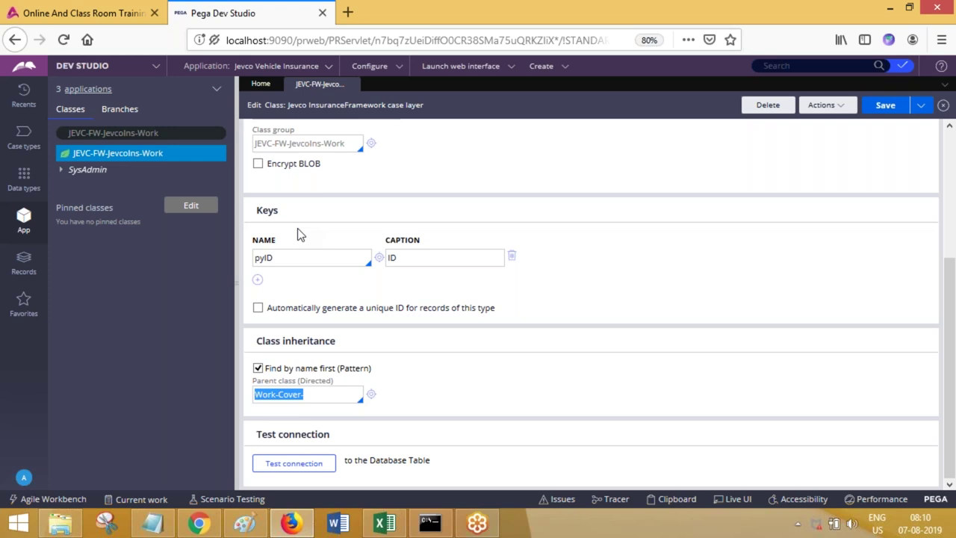
Step: Review the JEVC-FW-JevcoIns-Work Class inheritance section showing parent class Work-Cover-
mouse_move(155, 522)
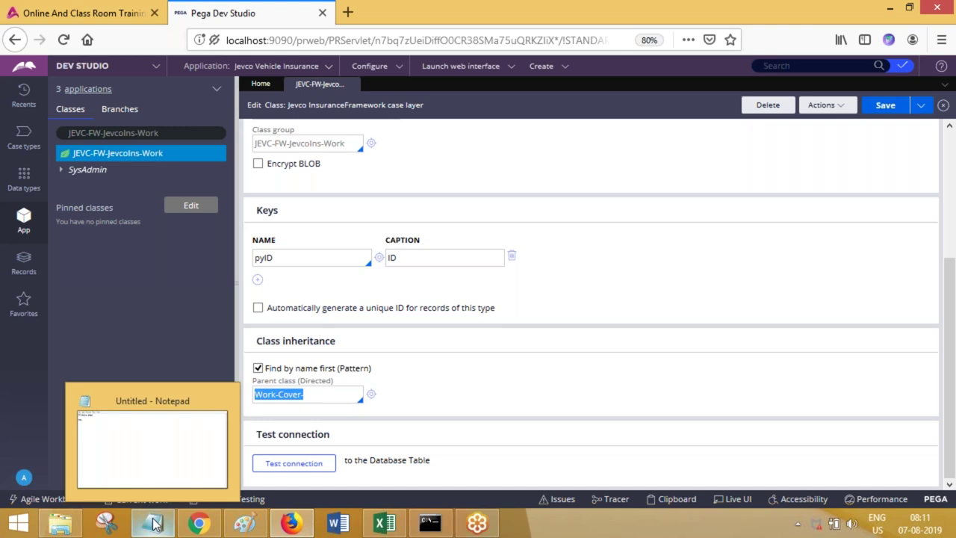
click(547, 406)
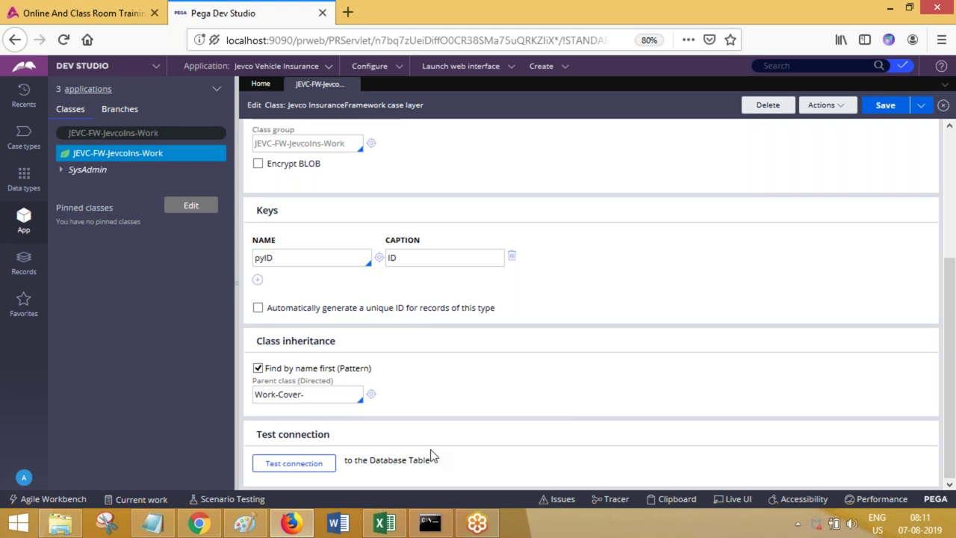
click(245, 523)
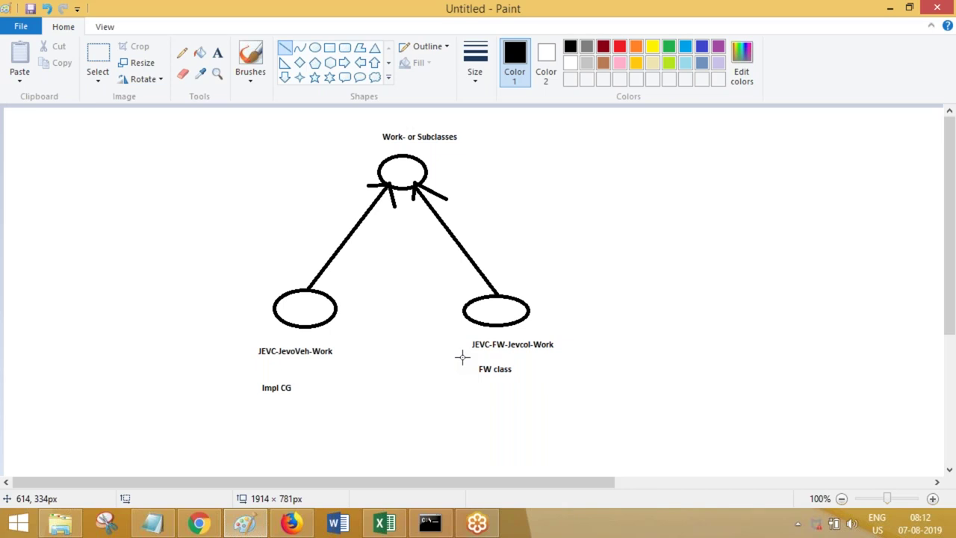
Step: Draw an arrow from the JEVC-JevoVeh-Work oval to the JEVC-FW-Jevcol-Work oval
click(189, 76)
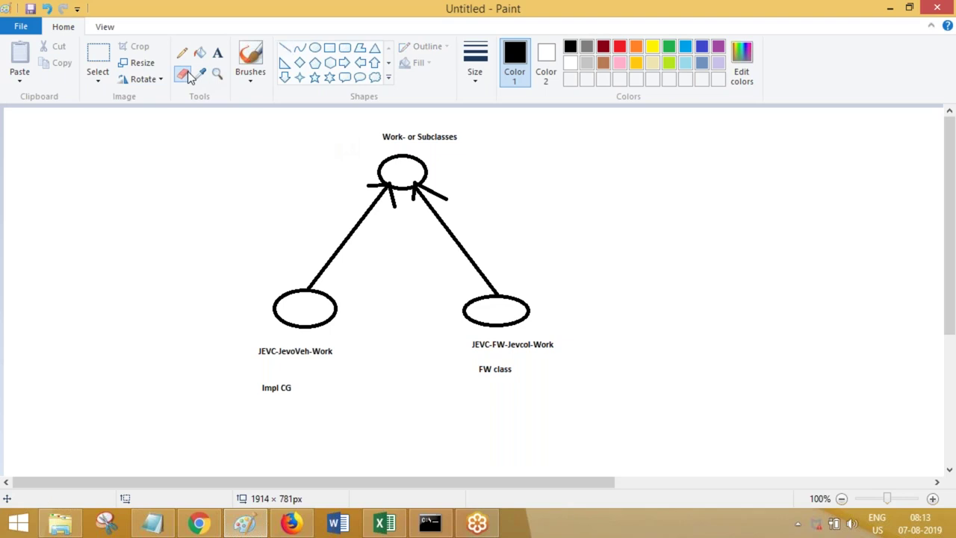
click(284, 50)
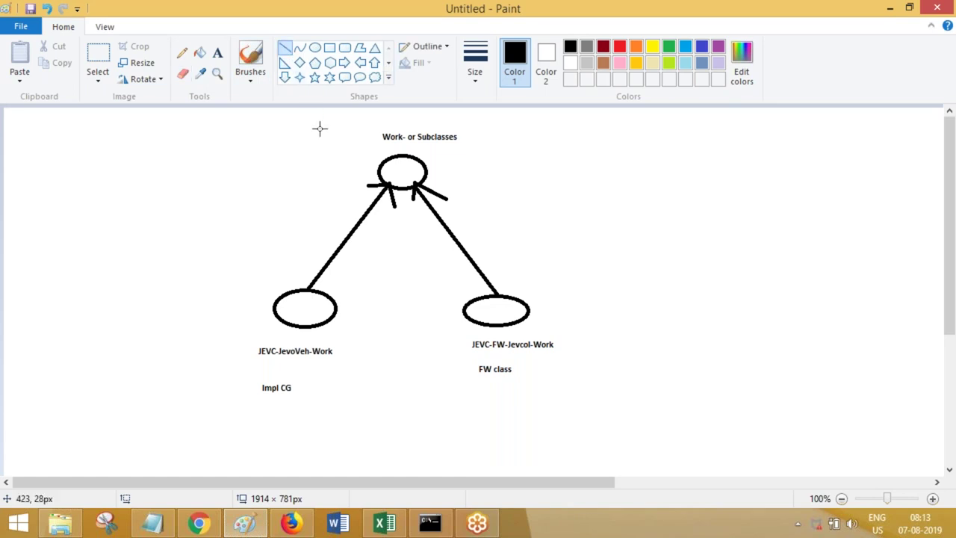
mouse_move(336, 305)
mouse_down()
mouse_move(465, 309)
mouse_move(450, 297)
mouse_up()
drag(465, 309, 451, 327)
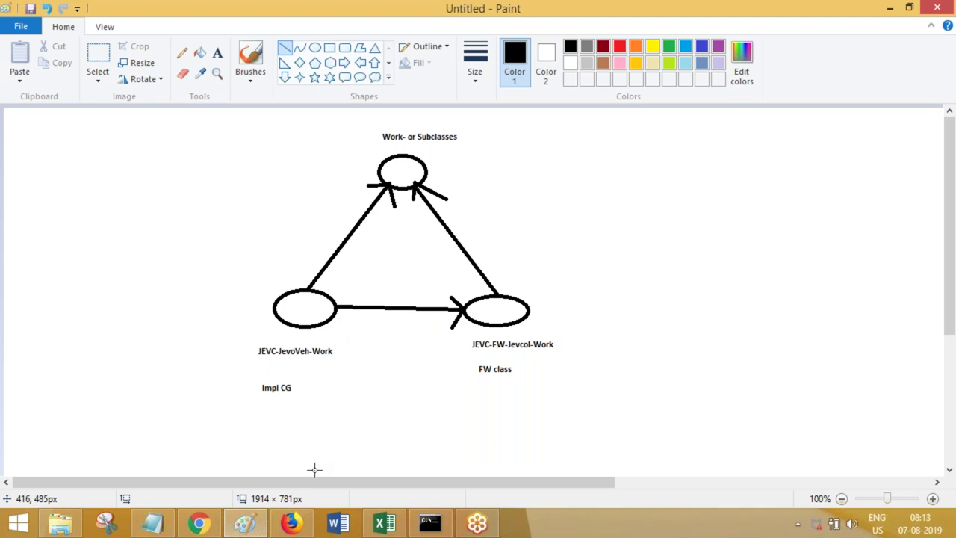
click(292, 523)
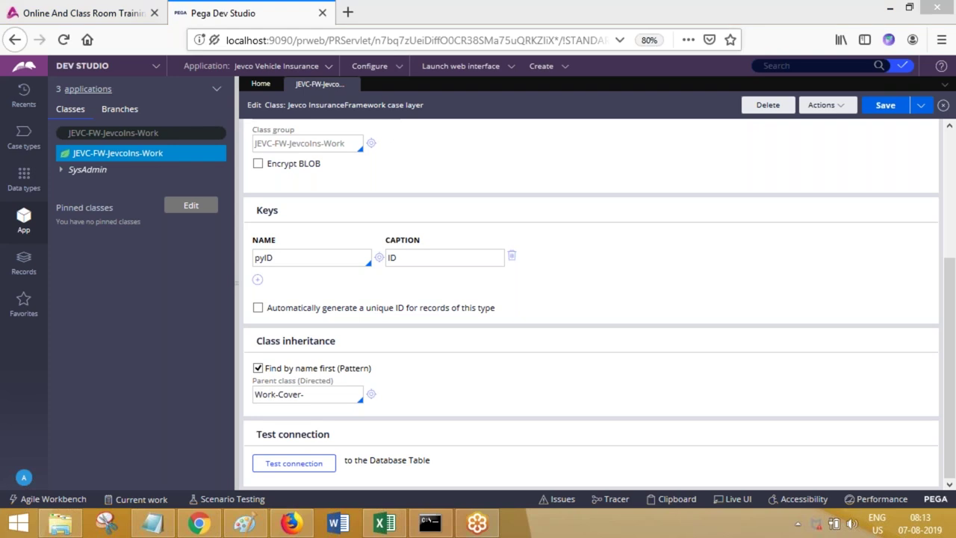
Step: Filter the class explorer to JEVC-, select JEVC-JevcoVeh-Work and open its class definition
click(175, 132)
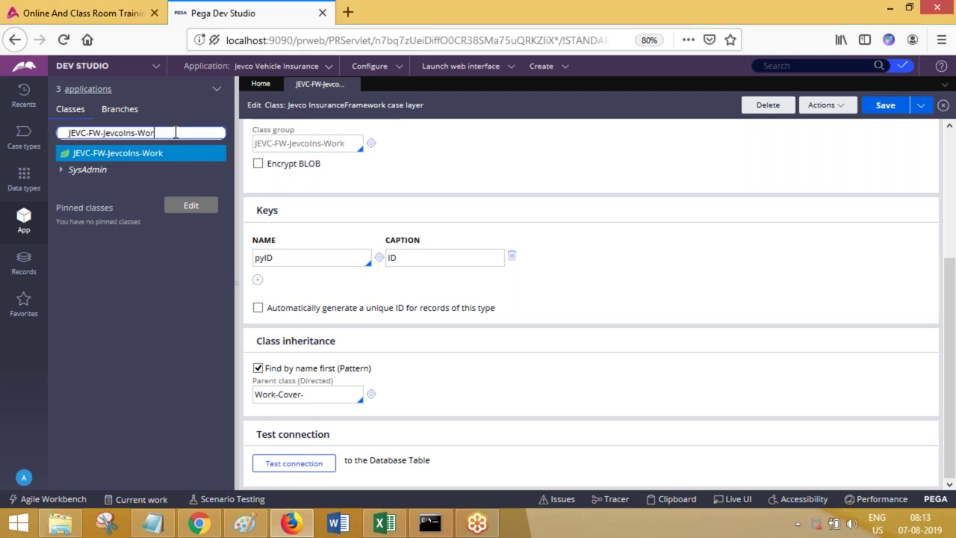
key(BackSpace)
key(BackSpace)
key(BackSpace)
key(BackSpace)
key(BackSpace)
key(BackSpace)
key(BackSpace)
key(BackSpace)
key(BackSpace)
key(BackSpace)
key(BackSpace)
key(BackSpace)
key(BackSpace)
key(BackSpace)
key(BackSpace)
key(BackSpace)
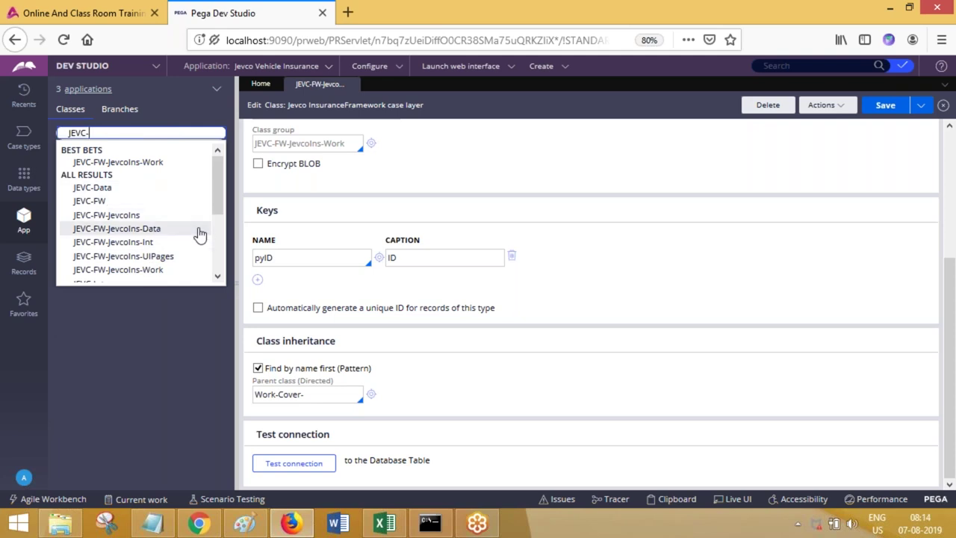
scroll(202, 243, down, 3)
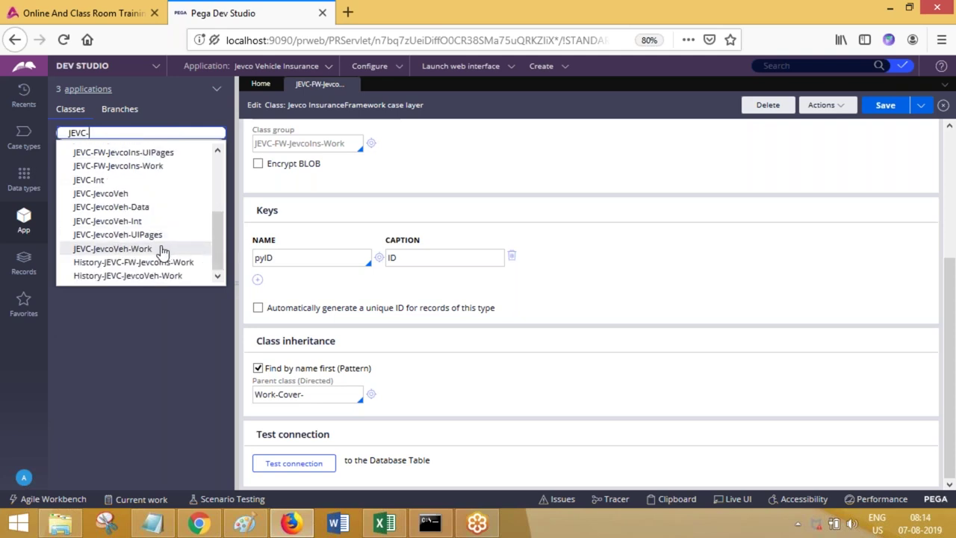
click(150, 249)
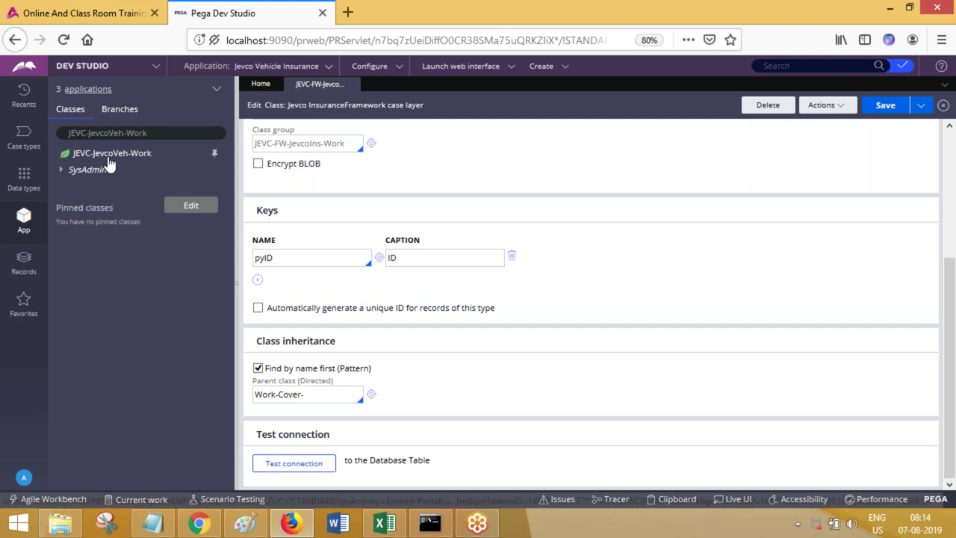
click(109, 156)
right_click(108, 165)
click(82, 199)
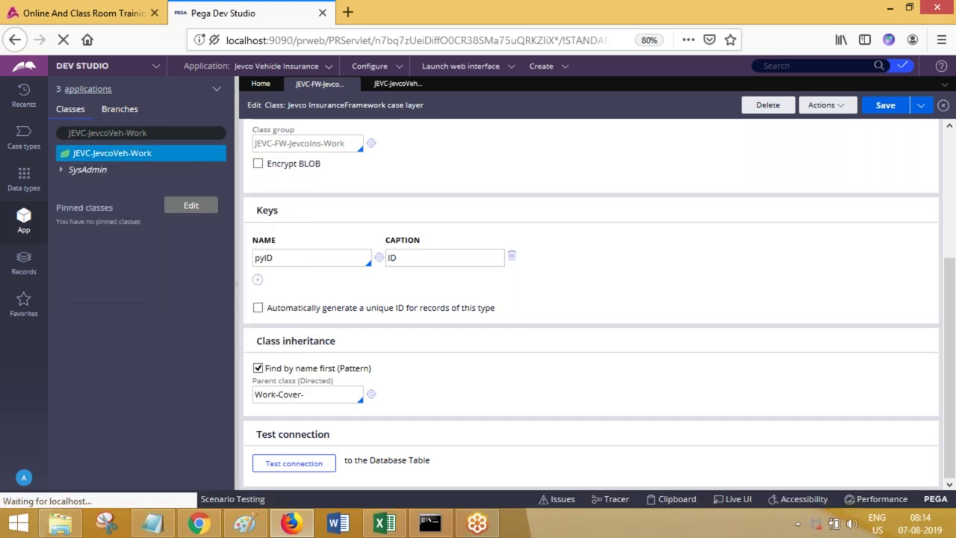
Step: Empty the Parent class (Directed) field by removing Work-Cover-, then return to Paint's Eraser
scroll(370, 471, down, 3)
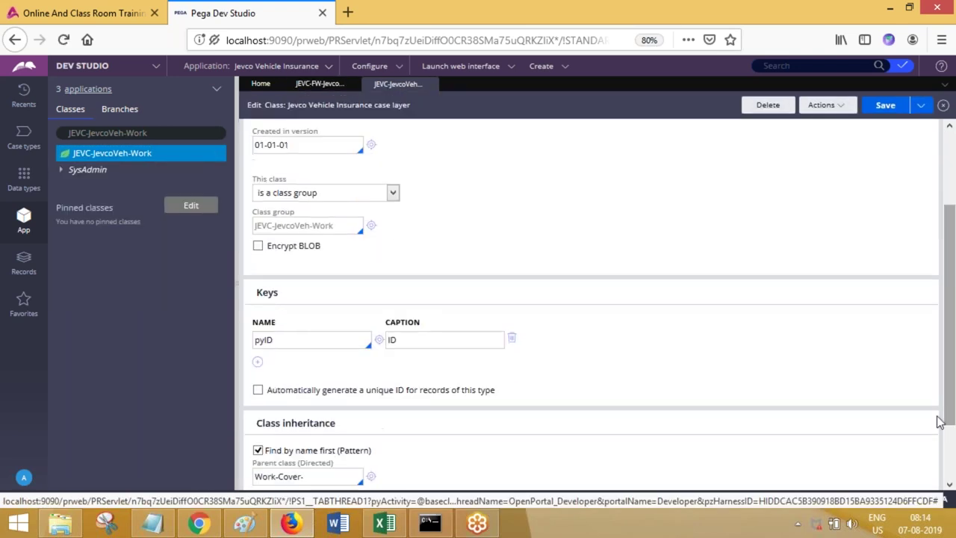
click(328, 480)
triple_click(328, 480)
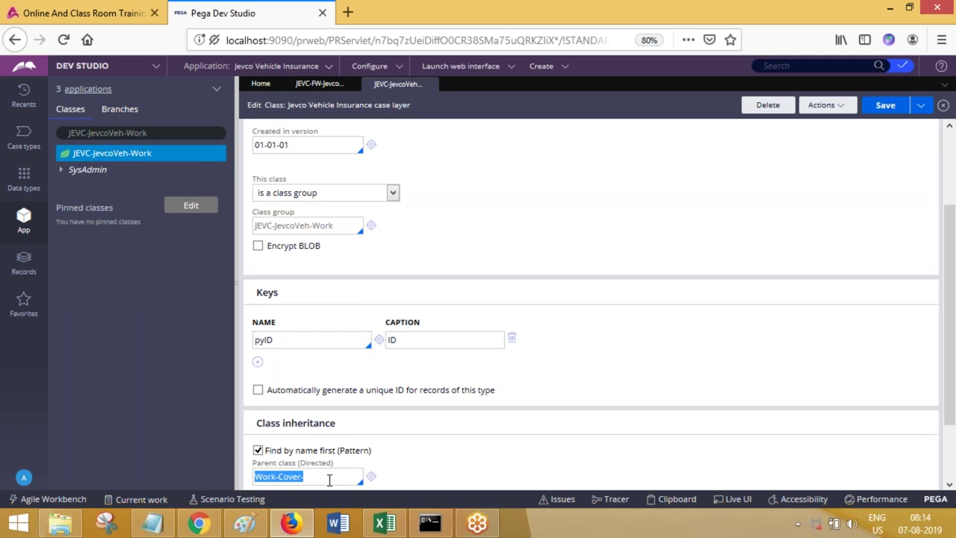
key(BackSpace)
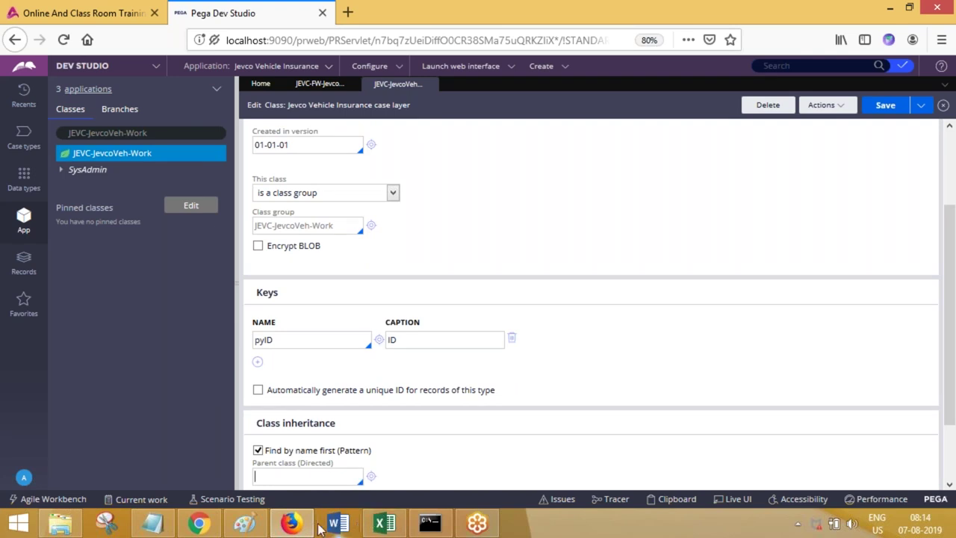
click(185, 75)
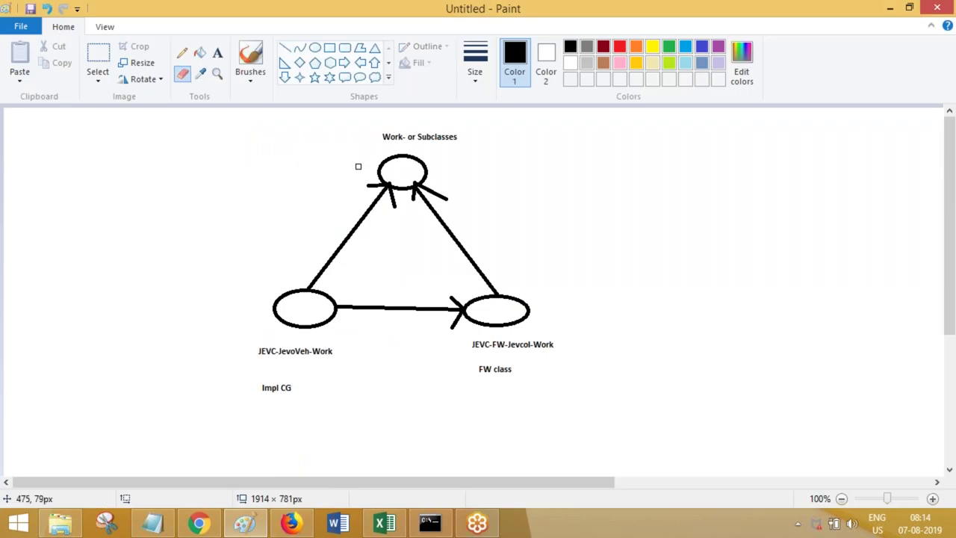
Step: Erase the line from the JEVC-JevoVeh-Work circle up to the Work- or Subclasses circle
mouse_move(363, 184)
mouse_down()
mouse_move(392, 200)
mouse_move(381, 189)
mouse_move(311, 286)
mouse_up()
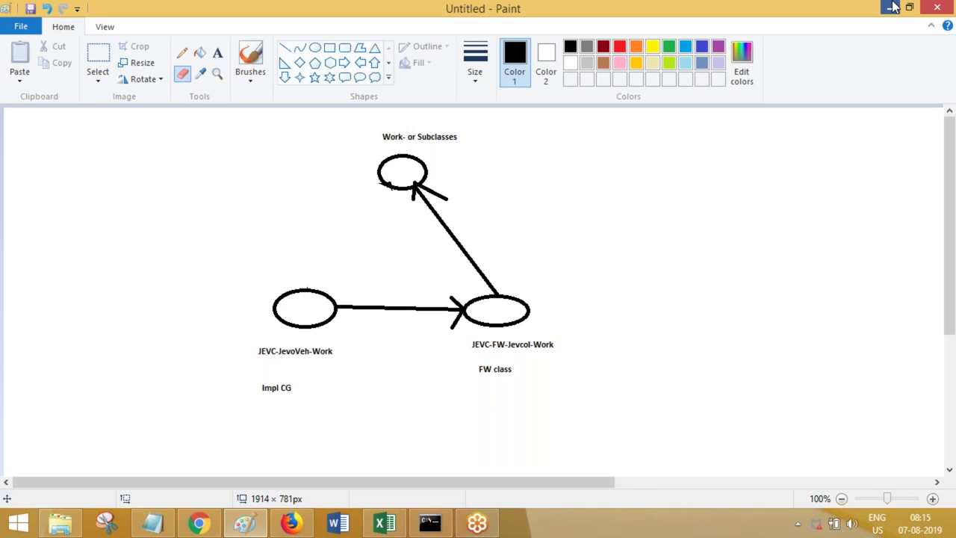
Step: Set the Parent class to JEVC-FW-JevcoIns-Work from the jevc-fw suggestions and save the class
click(894, 8)
click(316, 399)
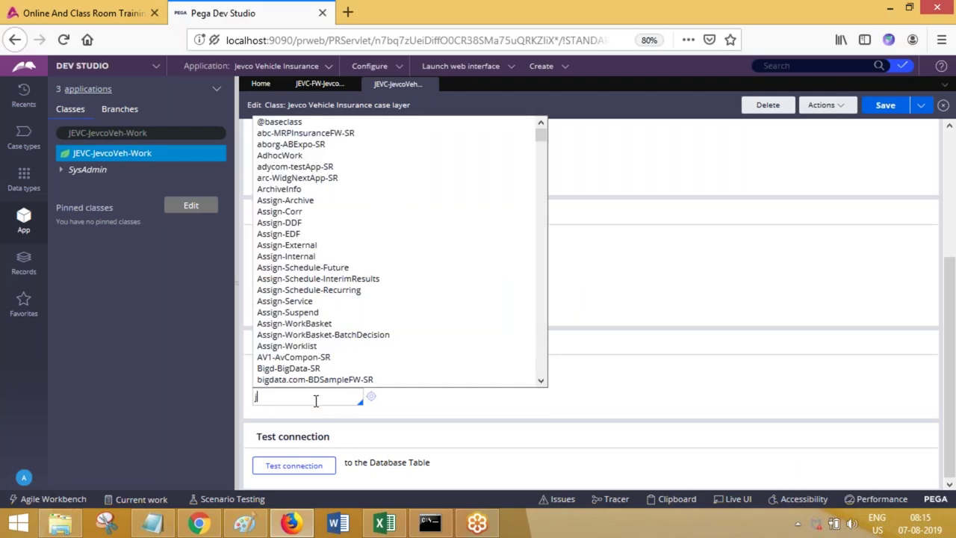
text(jevc-)
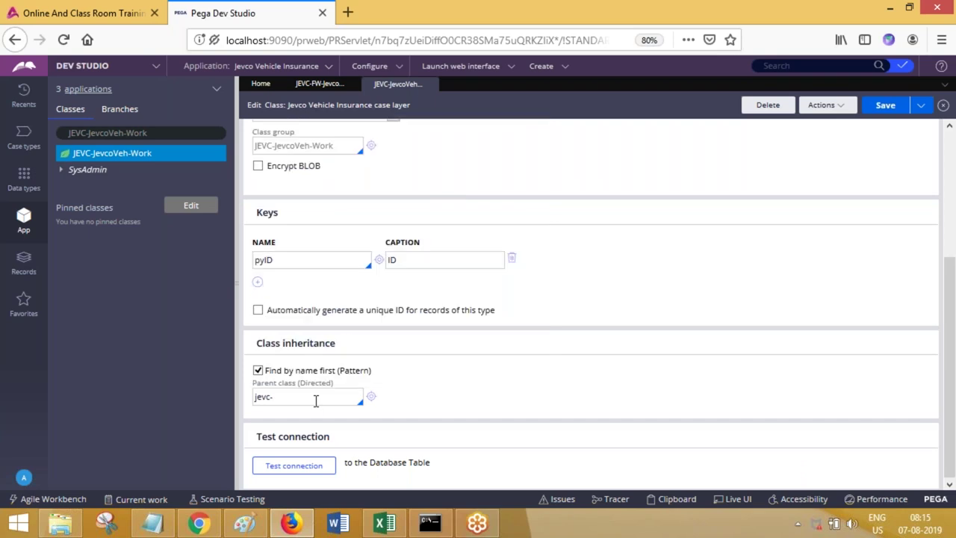
text(fw)
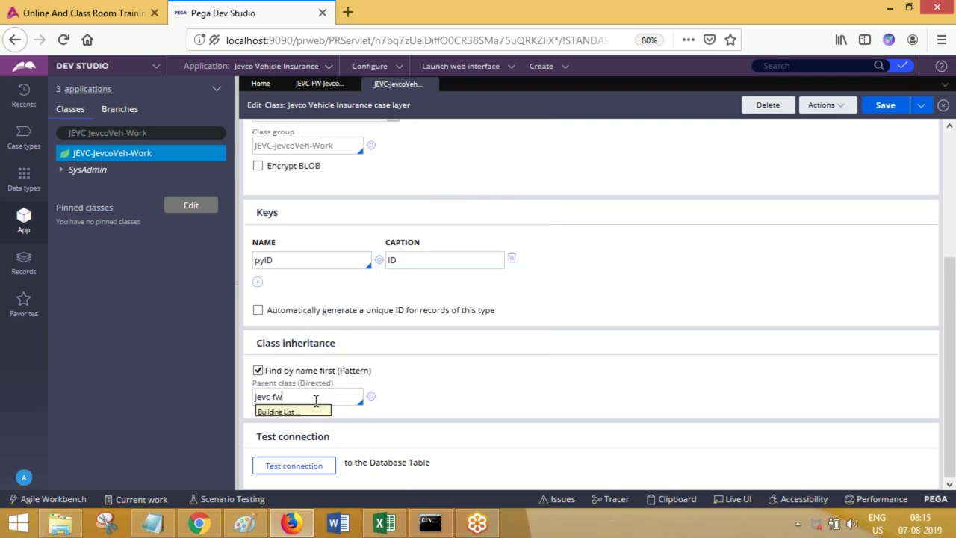
key(Down)
key(Down)
key(Down)
key(Down)
key(Down)
key(Down)
key(Up)
key(Return)
click(885, 106)
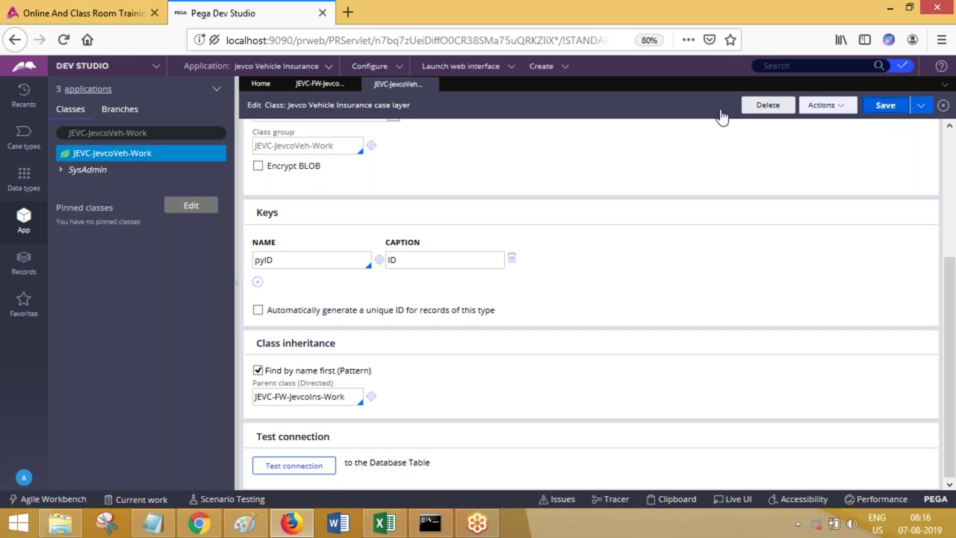
Step: Save the JEVC-JevcoVeh-Work class again with JEVC-FW-JevcoIns-Work as its directed parent
click(322, 404)
click(886, 108)
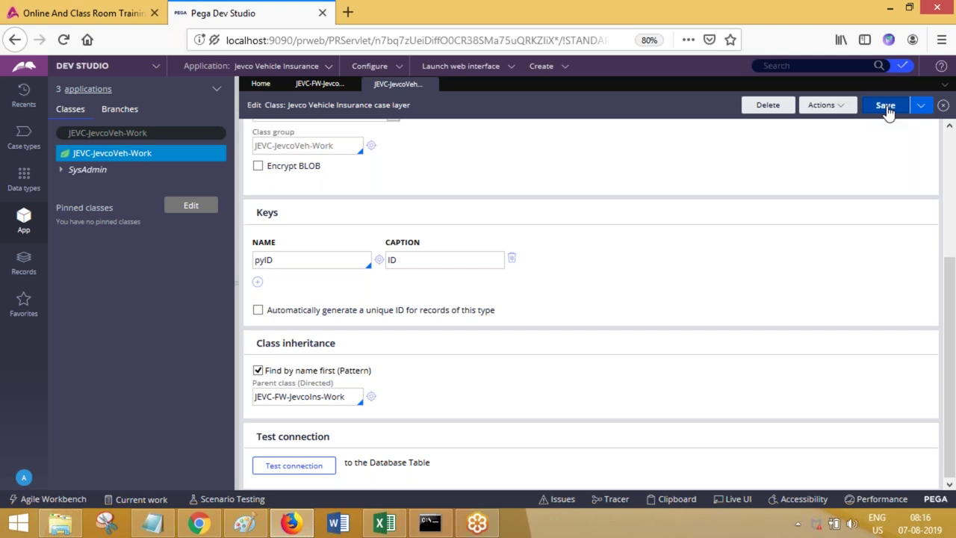
click(886, 106)
Step: Save the vehicle insurance class once more and close the JEVC-JevcoVeh tab
click(885, 106)
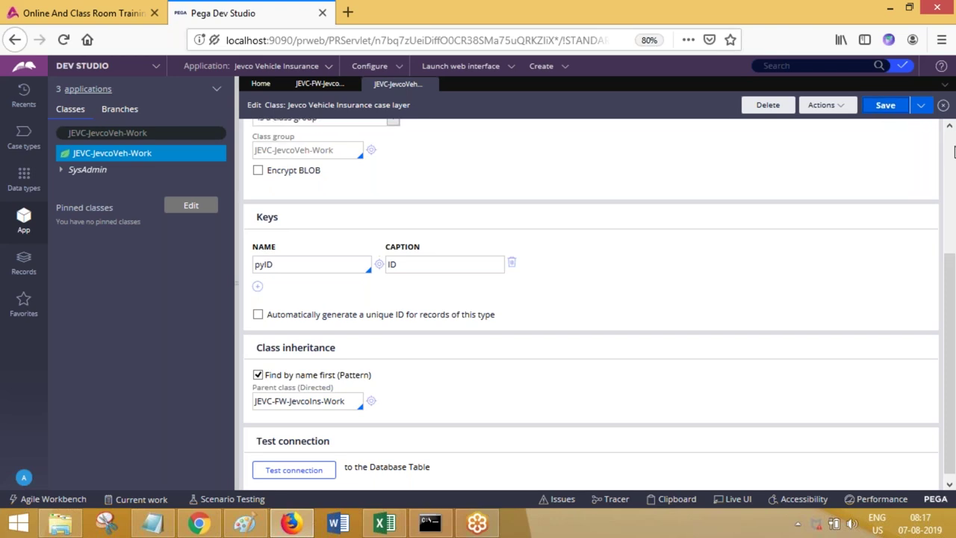
scroll(953, 152, up, 5)
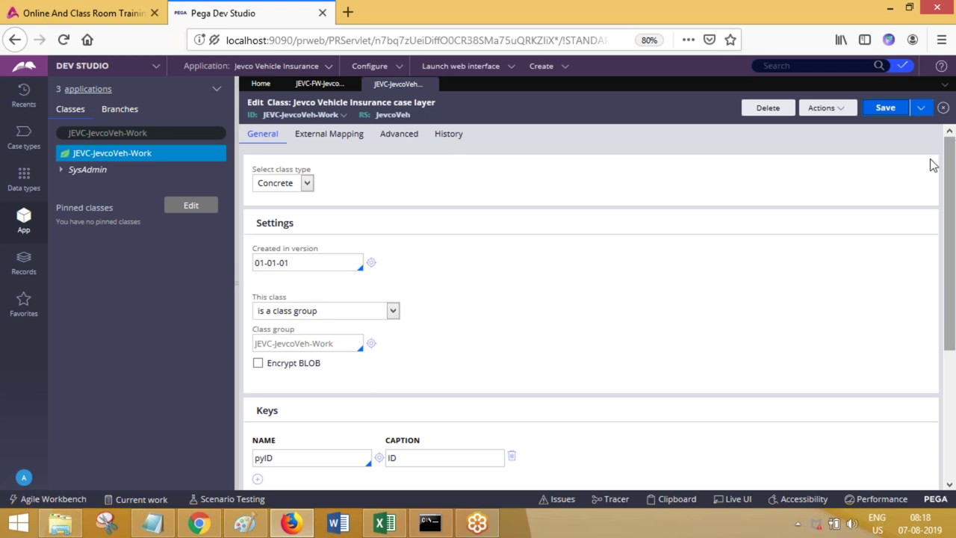
click(431, 84)
Step: Close the JEVC-FW-Jevco tab, leaving the Home dashboard in focus
click(353, 85)
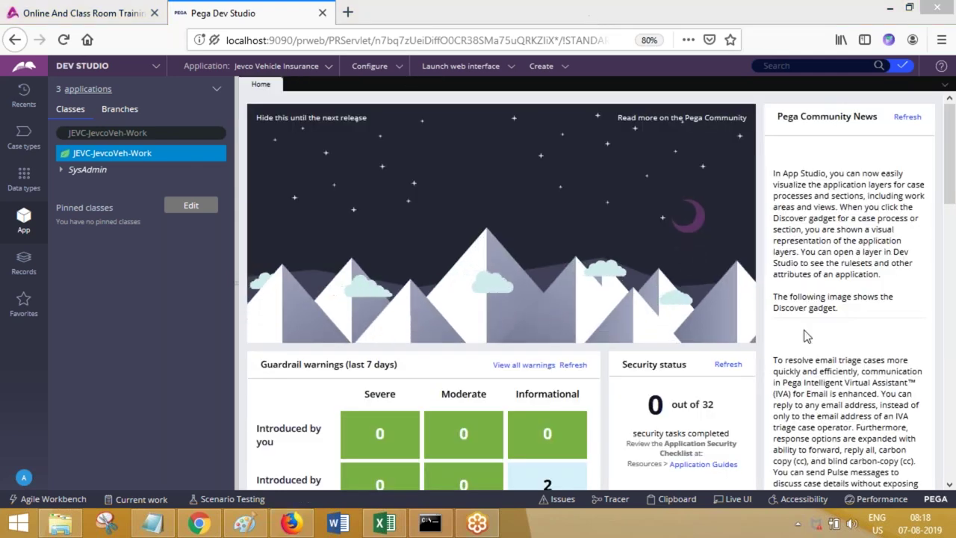
click(432, 93)
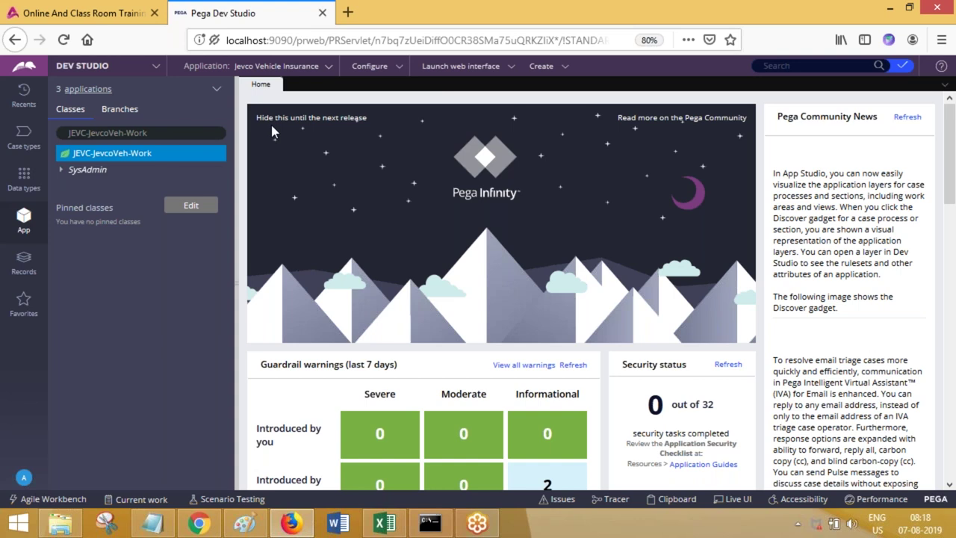
Step: Reopen JEVC-JevcoVeh-Work, confirm its parent is JEVC-FW-JevcoIns-Work, and close the record
right_click(136, 163)
click(125, 198)
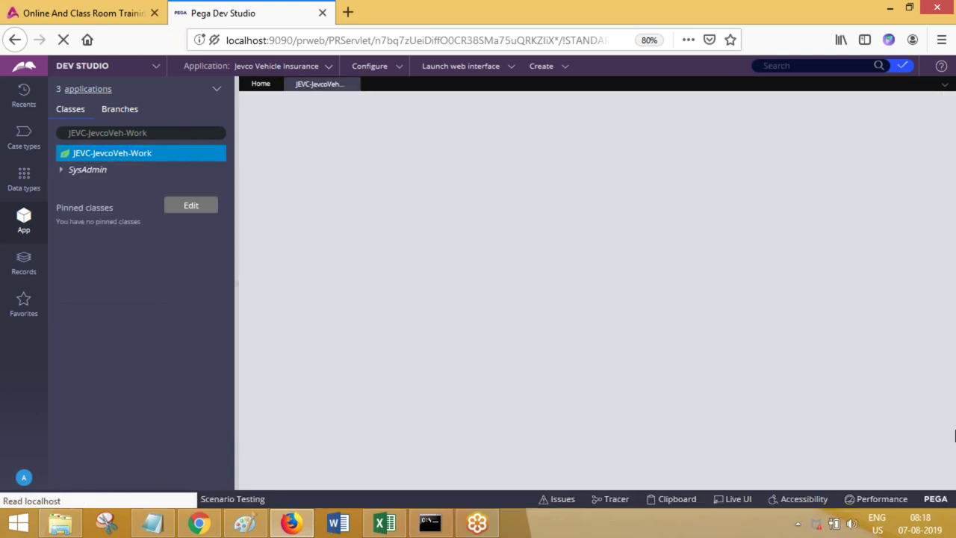
scroll(347, 439, down, 5)
triple_click(335, 395)
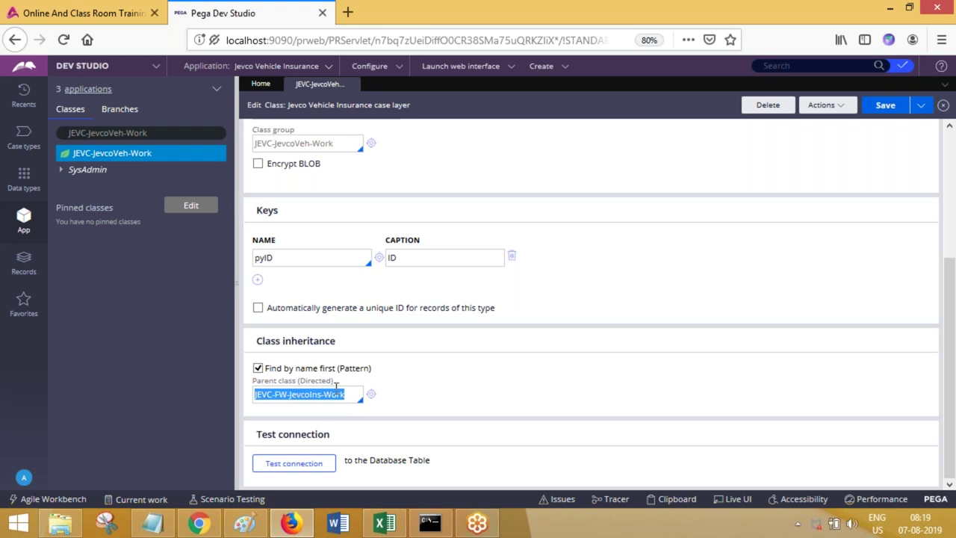
click(354, 86)
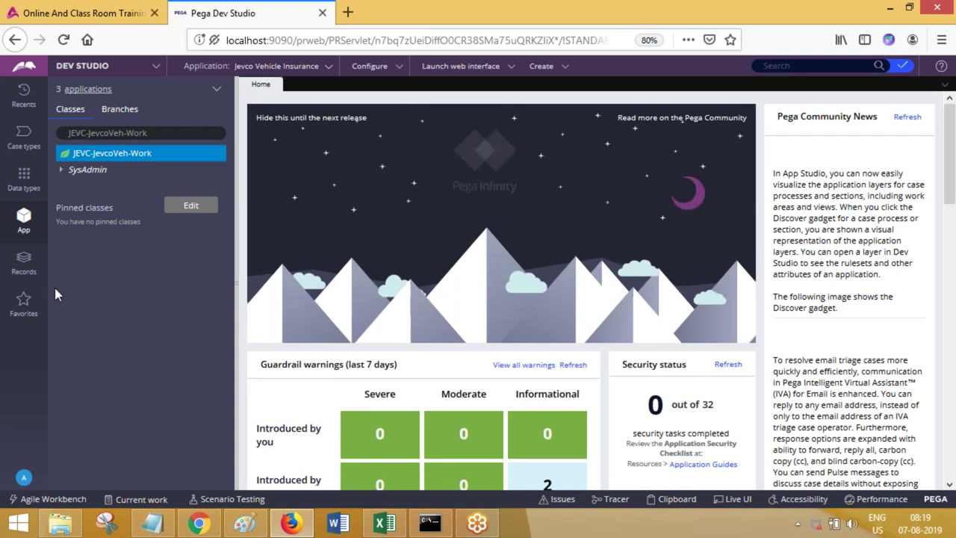
Step: Delete all the existing text from the Notepad notes
click(152, 526)
key(ctrl+a)
key(Delete)
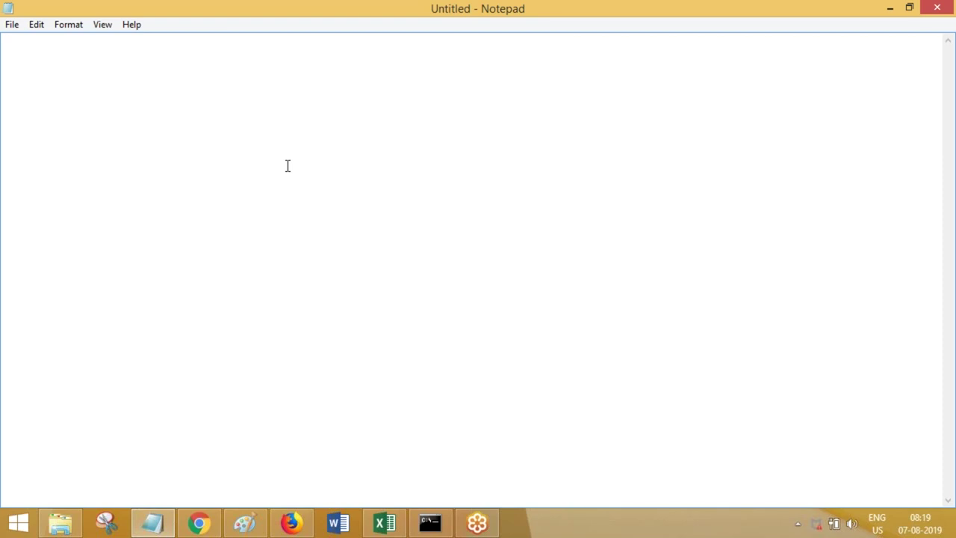
Step: Remove the stray line from the notes and undo the Paint diagram to a blank canvas
key(Return)
text(A)
key(BackSpace)
key(BackSpace)
click(236, 529)
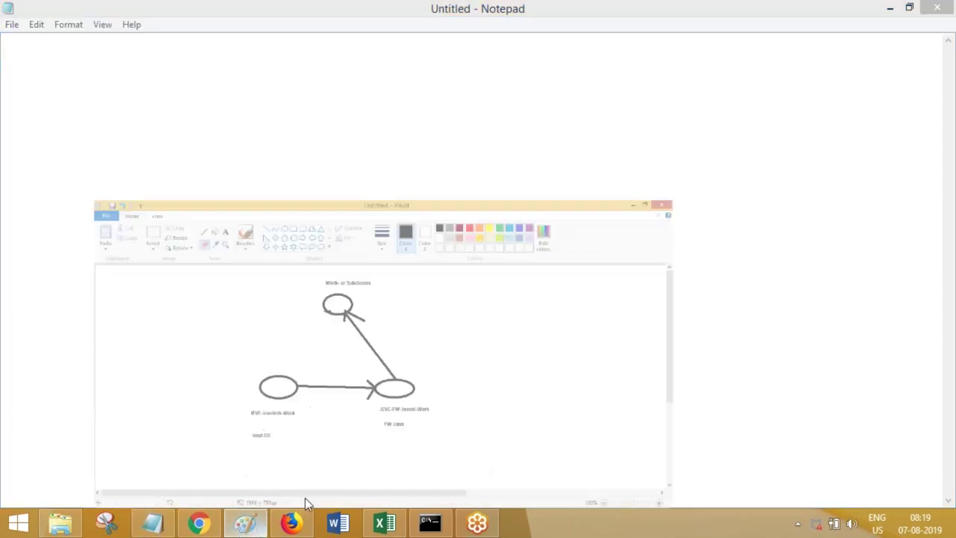
key(ctrl+z)
key(ctrl+z)
key(ctrl+z)
key(ctrl+z)
key(ctrl+z)
key(ctrl+z)
key(ctrl+z)
key(ctrl+z)
key(ctrl+z)
key(ctrl+z)
key(ctrl+z)
key(ctrl+z)
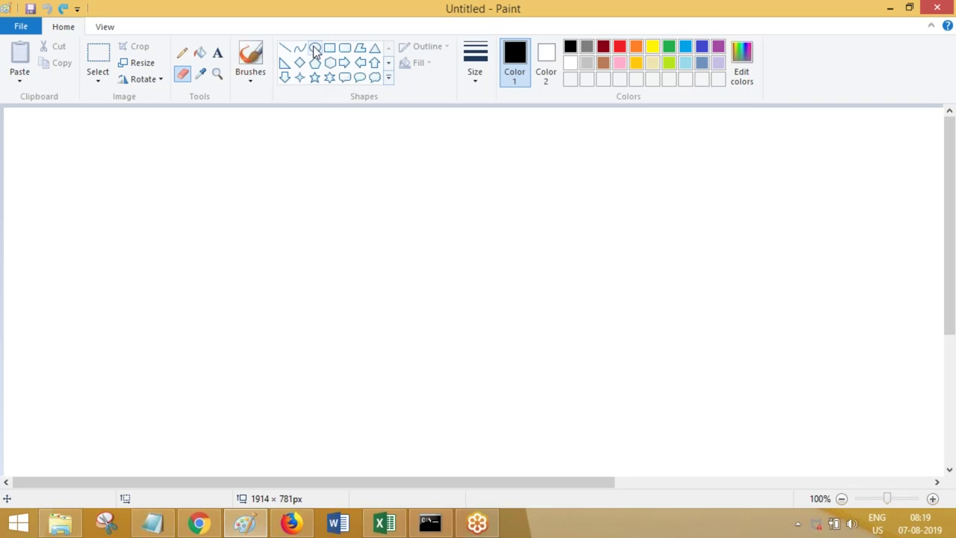
Step: Add a text box near the top centre listing ClassA, ClassB, ClassC and ClassD on separate lines
click(315, 47)
click(218, 53)
click(388, 155)
text(Cl)
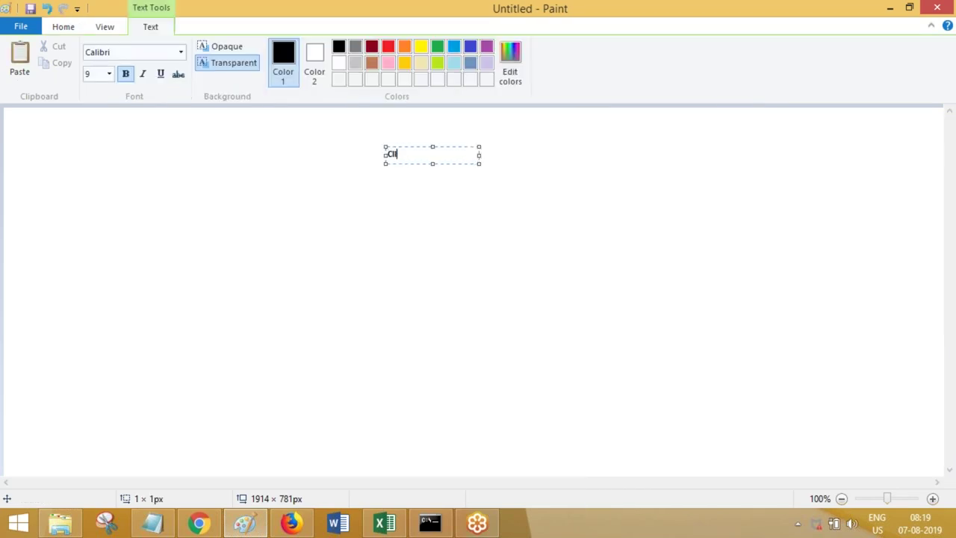
text(assA)
key(Return)
key(Return)
text(Class)
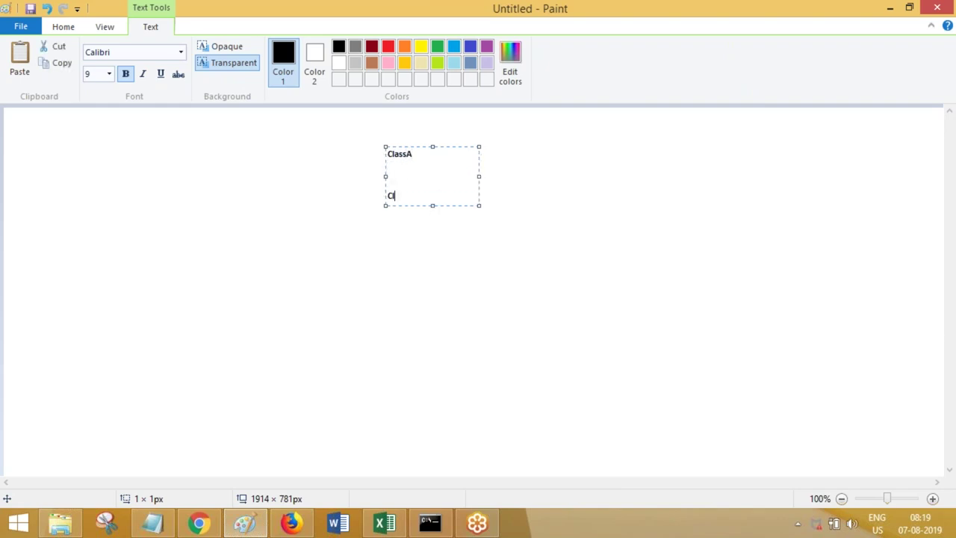
text(B)
key(Return)
key(Return)
text(ClassC)
key(Return)
key(Return)
key(Return)
key(Return)
text(ClassD)
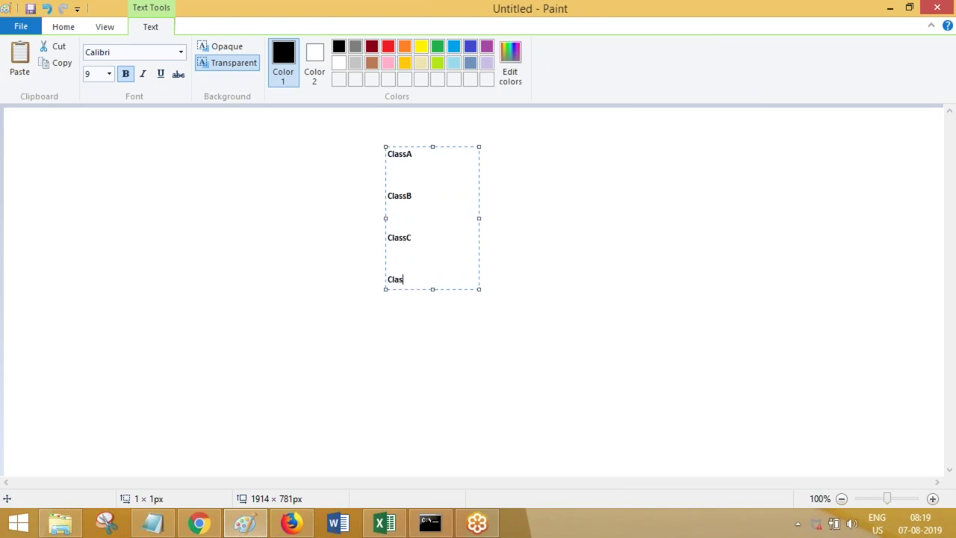
Step: Draw thin vertical lines linking ClassB to ClassC and ClassC to ClassD
click(503, 180)
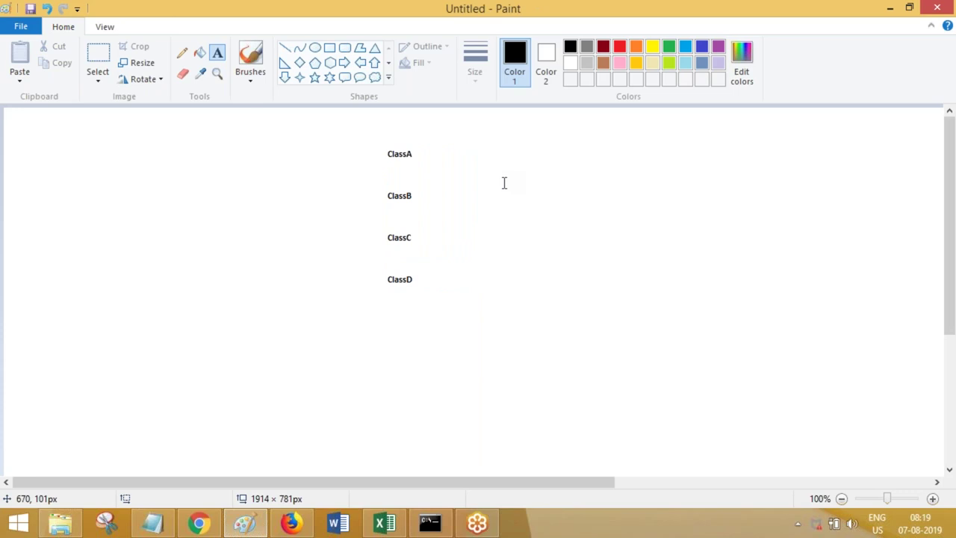
click(287, 50)
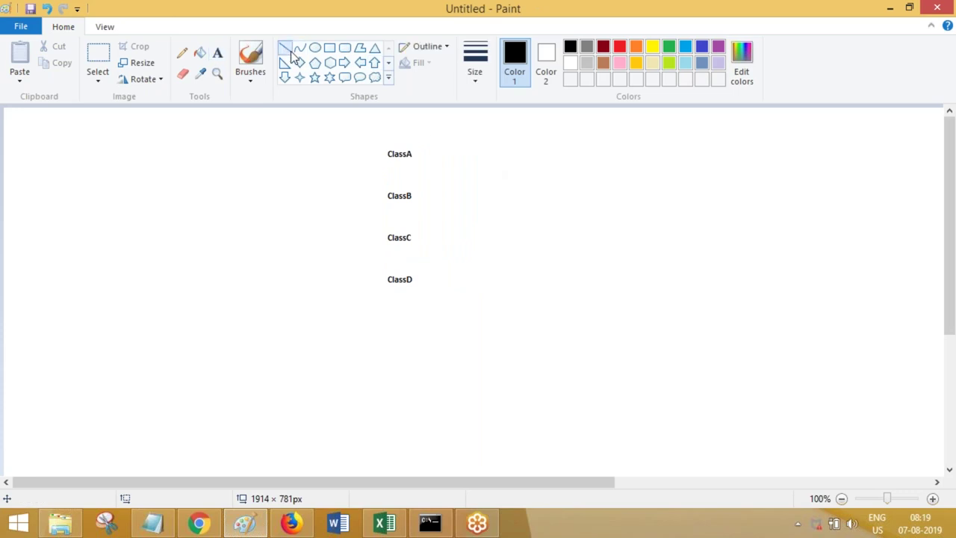
drag(399, 165, 400, 189)
key(ctrl+z)
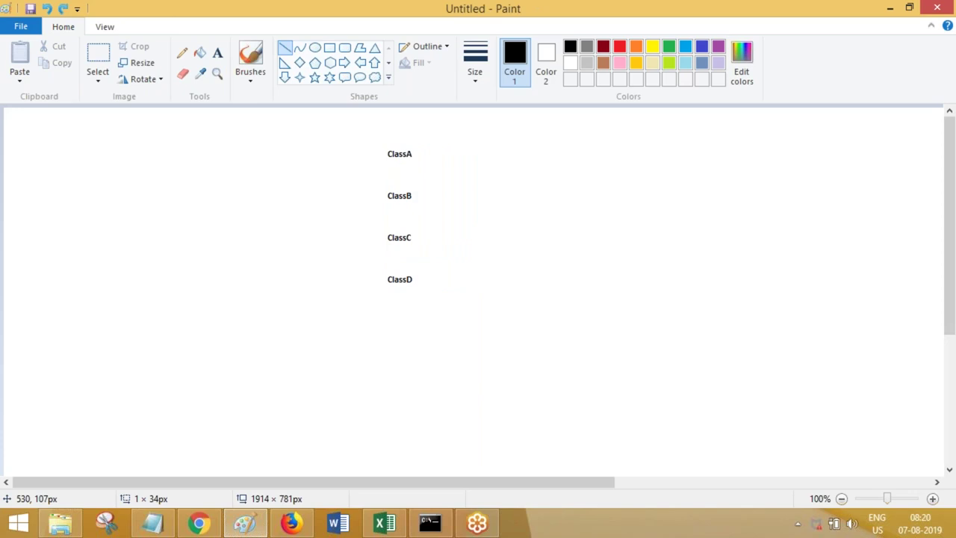
click(475, 75)
click(478, 121)
drag(400, 269, 398, 202)
click(490, 258)
Step: Draw a line at the thickest width from ClassA down to ClassB
click(481, 68)
click(491, 195)
drag(398, 164, 402, 185)
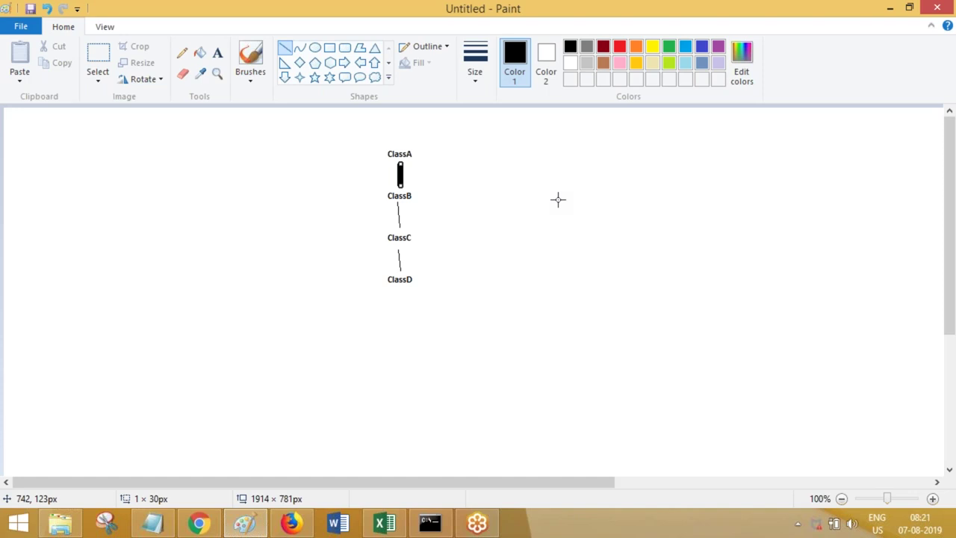
Step: Minimize Paint so the empty Notepad page comes to the front
click(889, 7)
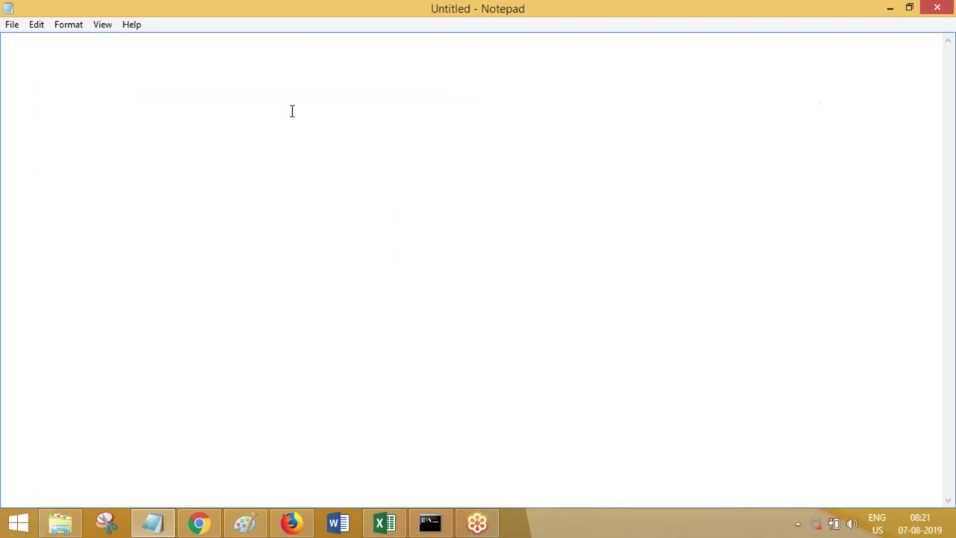
click(890, 7)
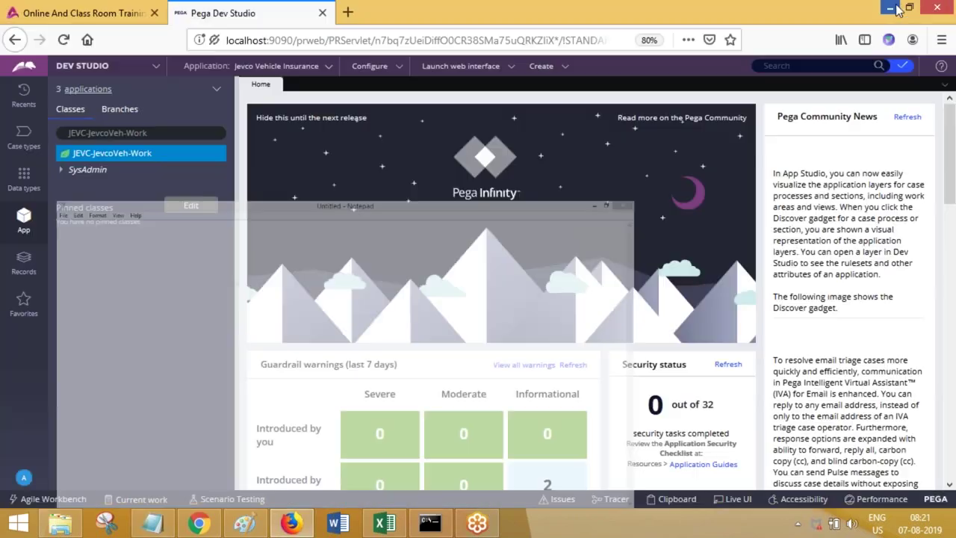
click(166, 132)
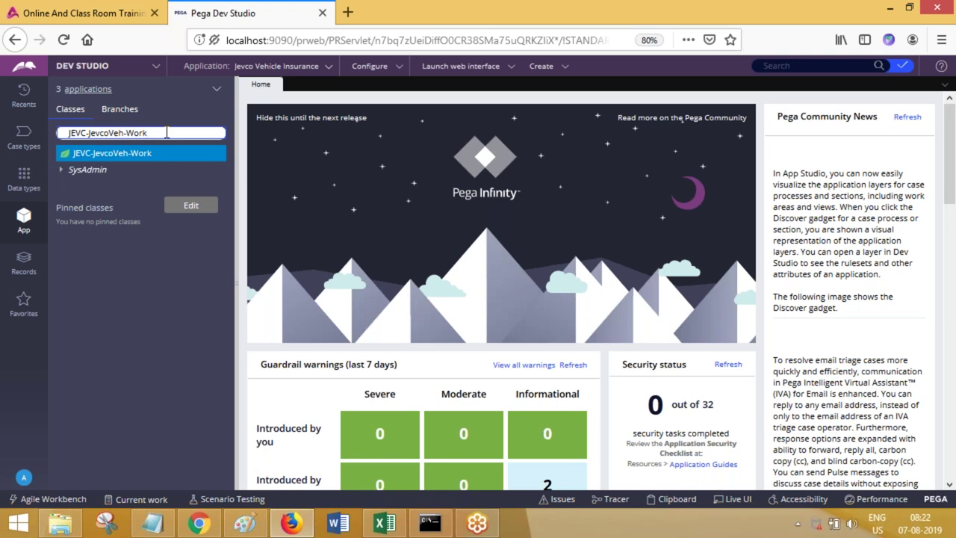
click(153, 523)
text(UI)
key(ctrl+a)
key(BackSpace)
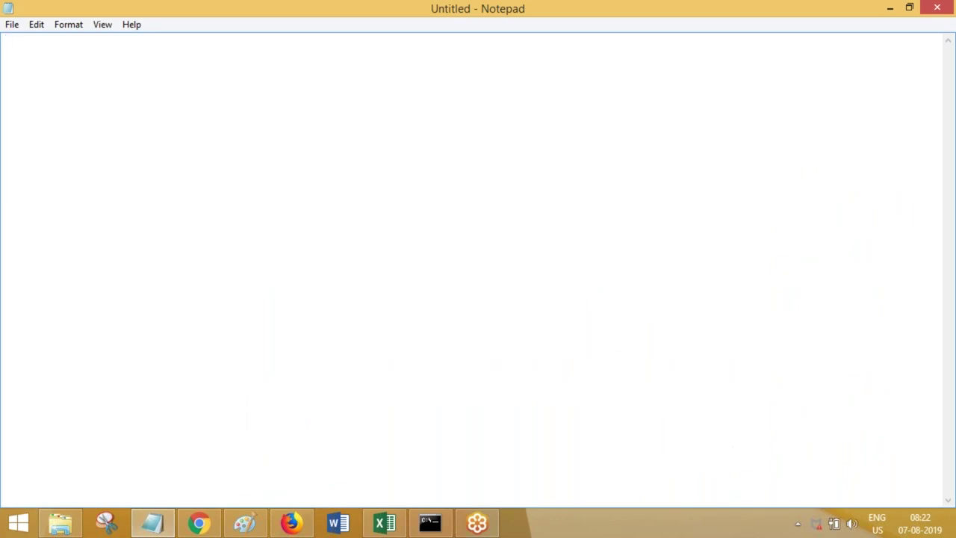
Step: Write 'Types of classes', 'Inheritance', 'Clss Group' and 'change inh between FW and impl CG' on separate lines
text(Types of classes)
key(Return)
text(I)
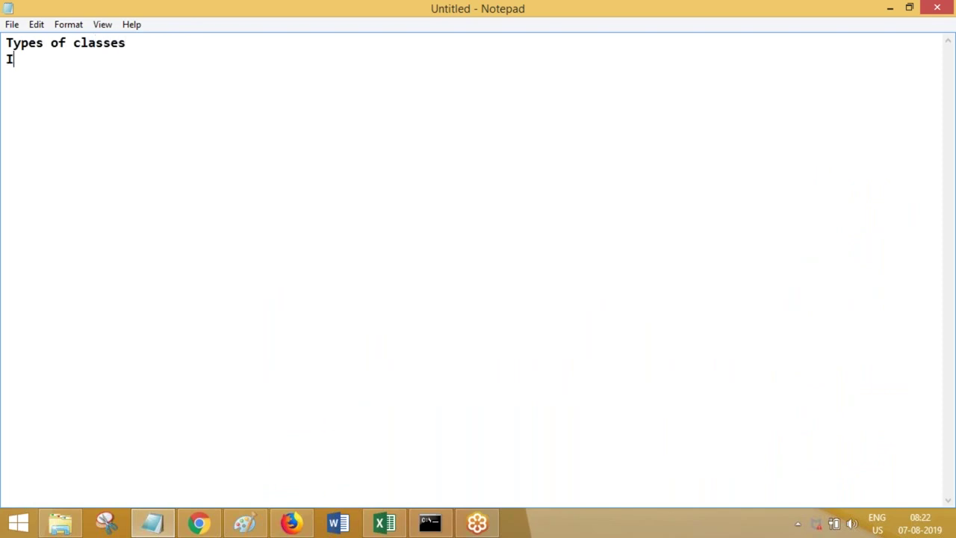
text(nheritance)
key(Return)
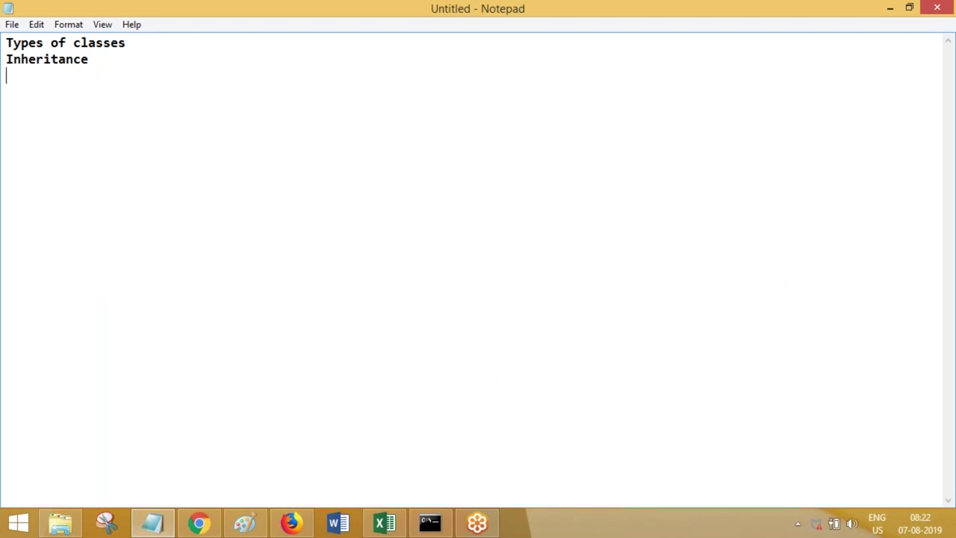
text(Clss Group)
key(Return)
text(c)
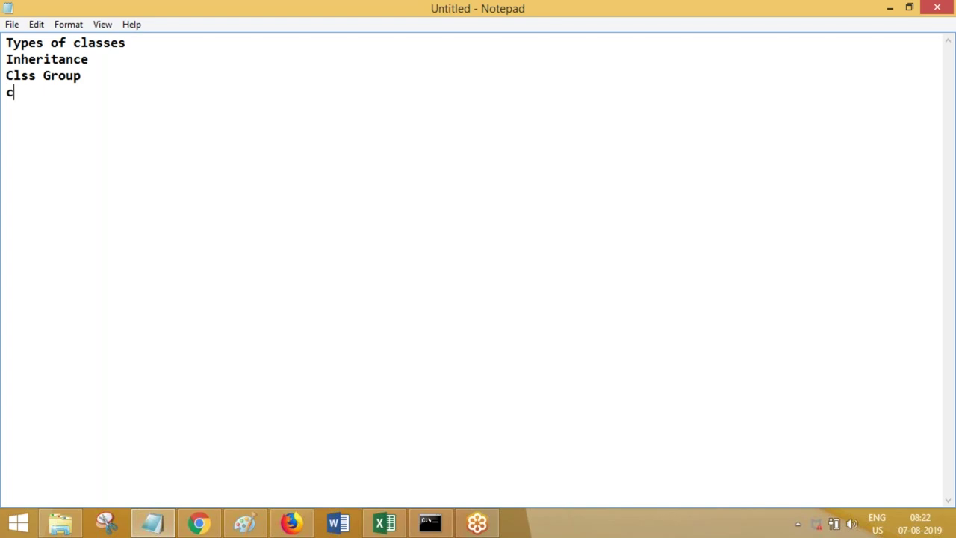
text(hange inh be)
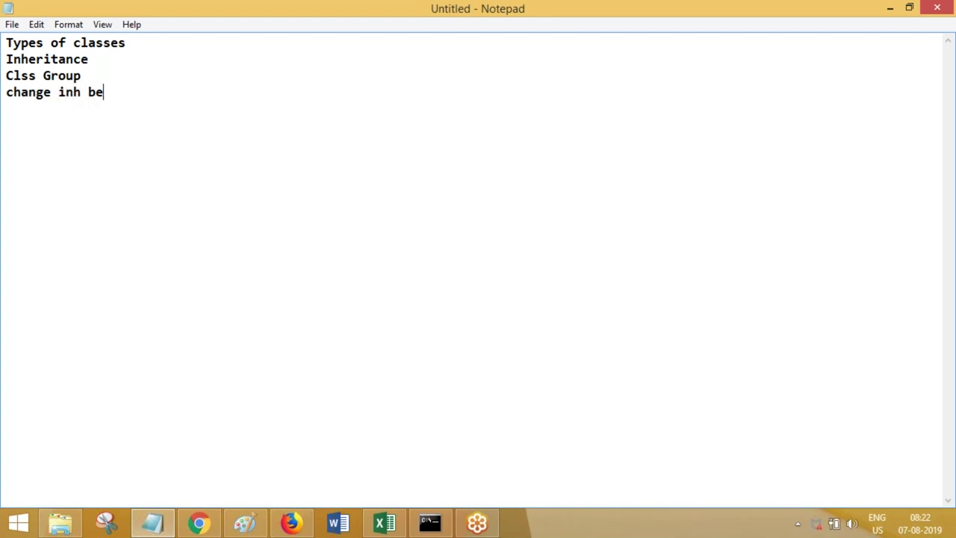
text(tween FW and impl CG)
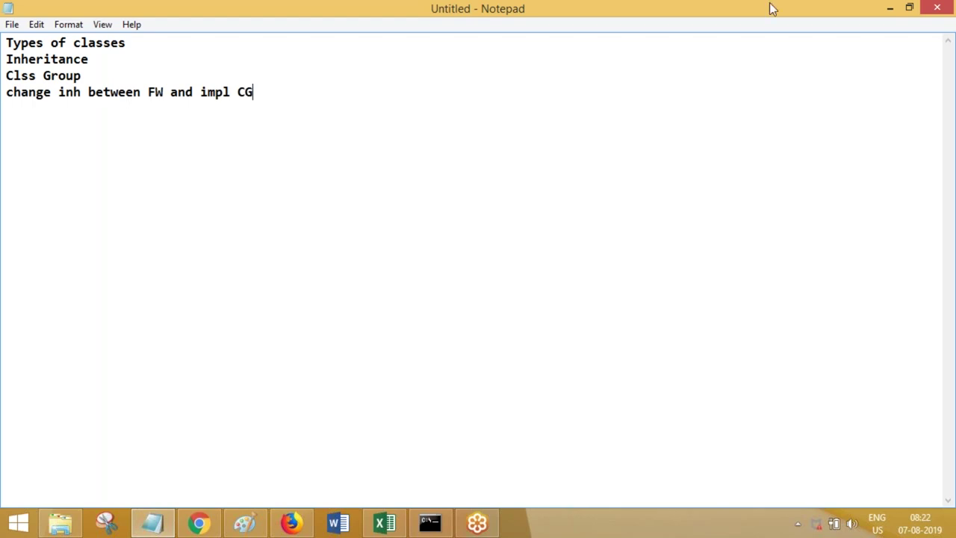
Step: Write the notes UI, DB and BL on separate lines in Notepad
click(888, 7)
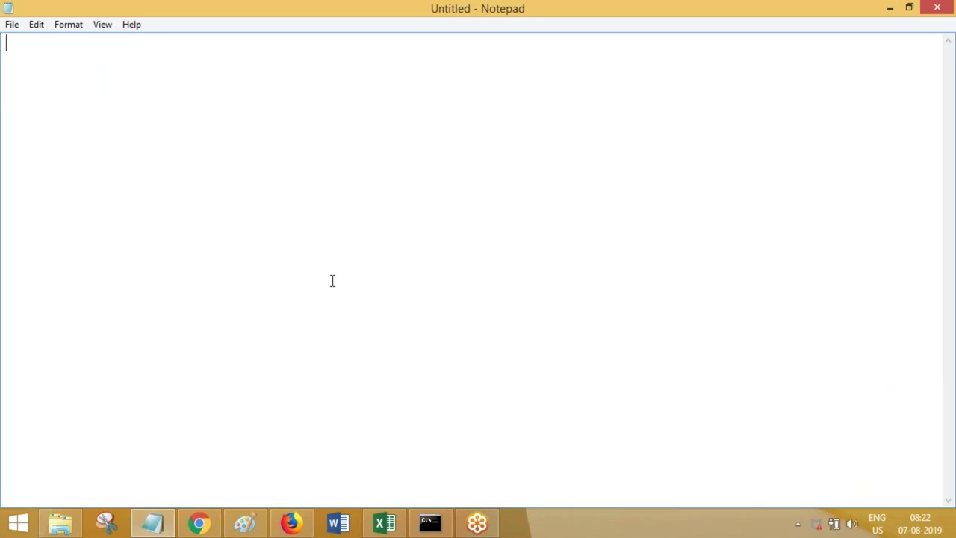
text(UI)
key(Return)
key(Return)
text(B)
key(BackSpace)
text(DB)
key(Return)
key(Return)
text(BL)
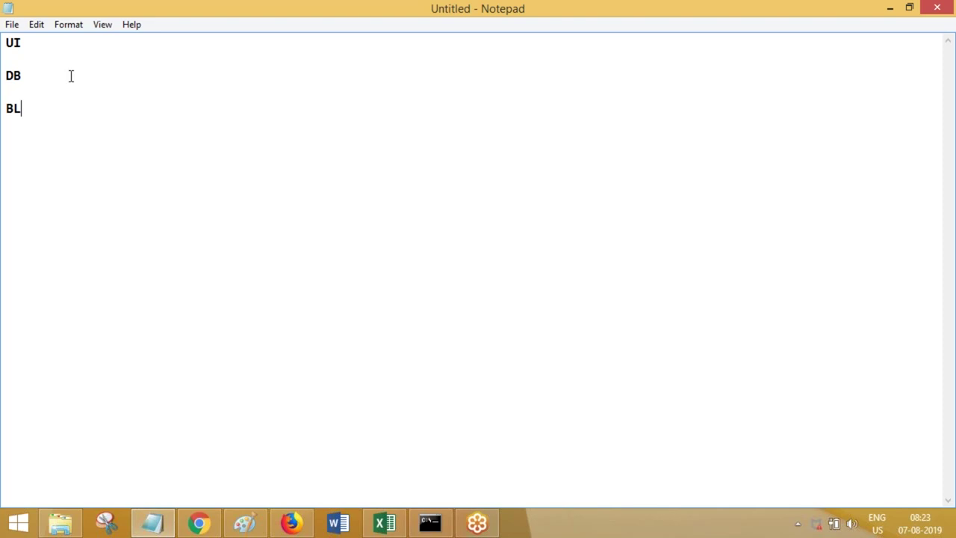
Step: Log off Pega and sign back in as a saved operator with its password
click(894, 6)
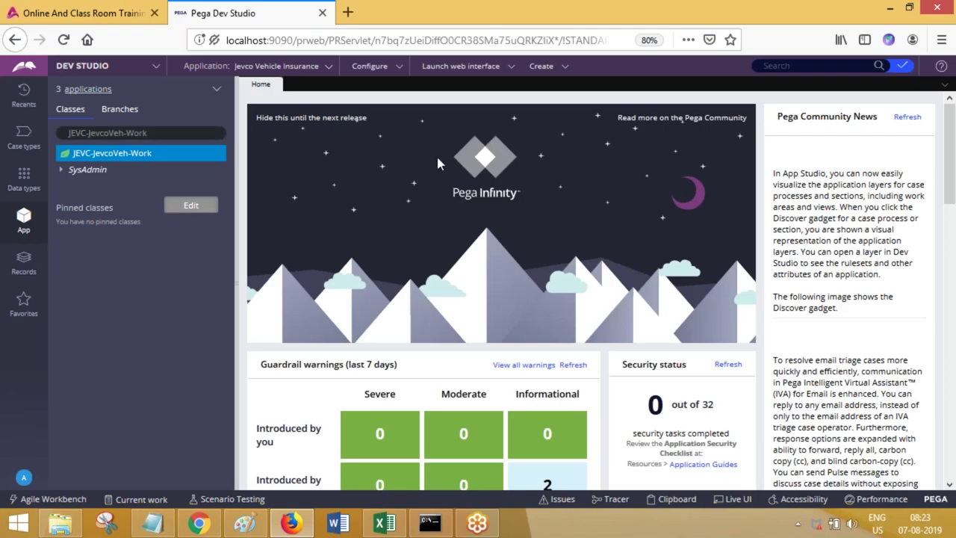
click(26, 478)
click(36, 459)
click(461, 231)
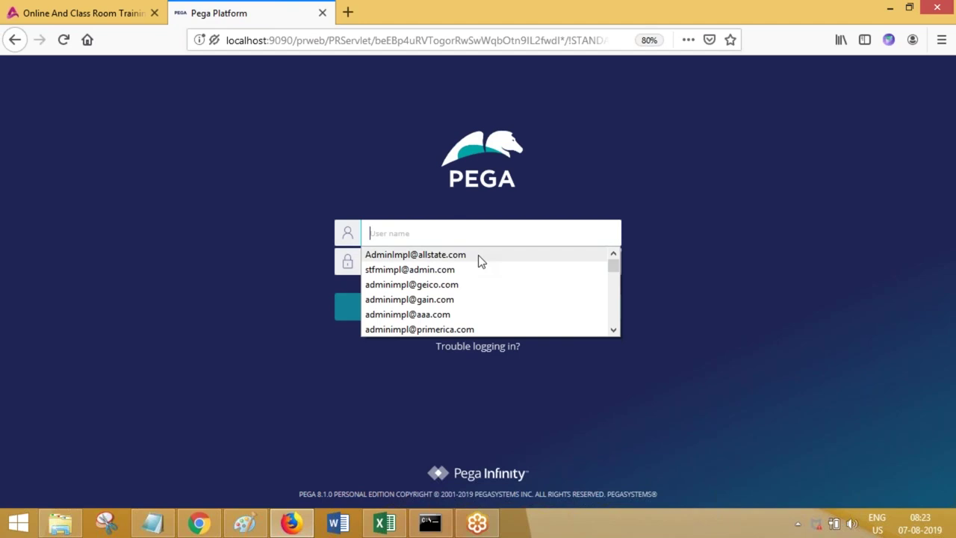
click(482, 284)
click(425, 261)
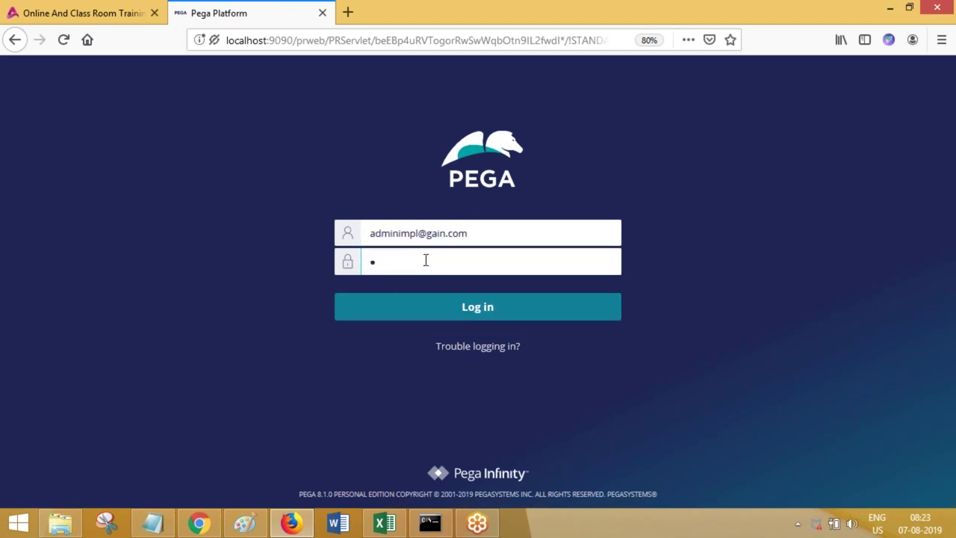
key(Return)
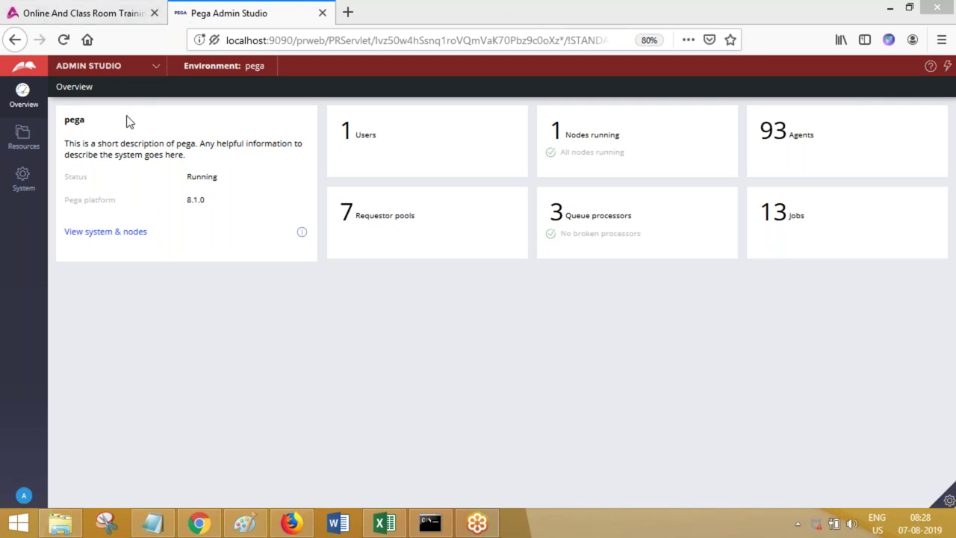
Step: Open the header's studio switcher to list the available studios
click(97, 66)
Step: Pick Dev Studio from the switcher to return to the Home dashboard
click(92, 107)
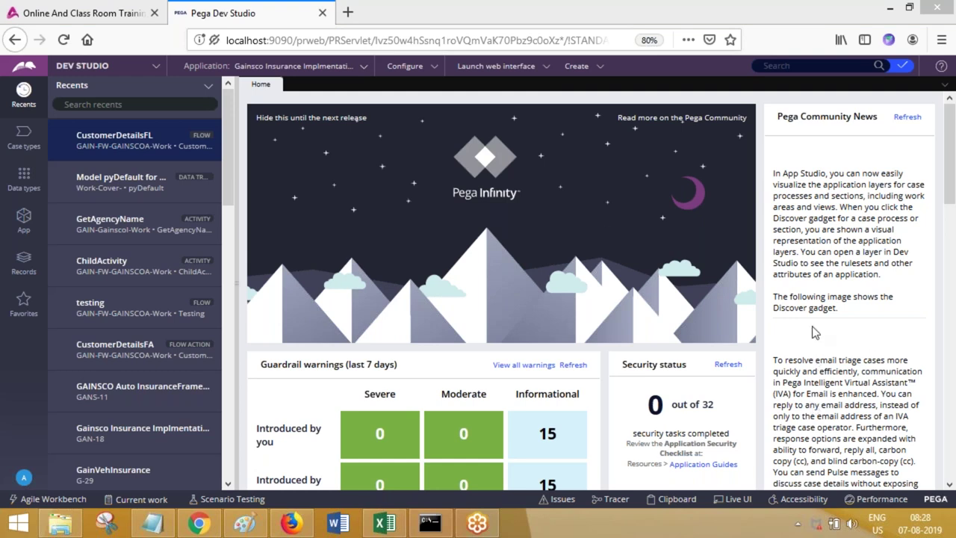
Step: Open the recently edited testing flow, then close it to return Home
click(429, 99)
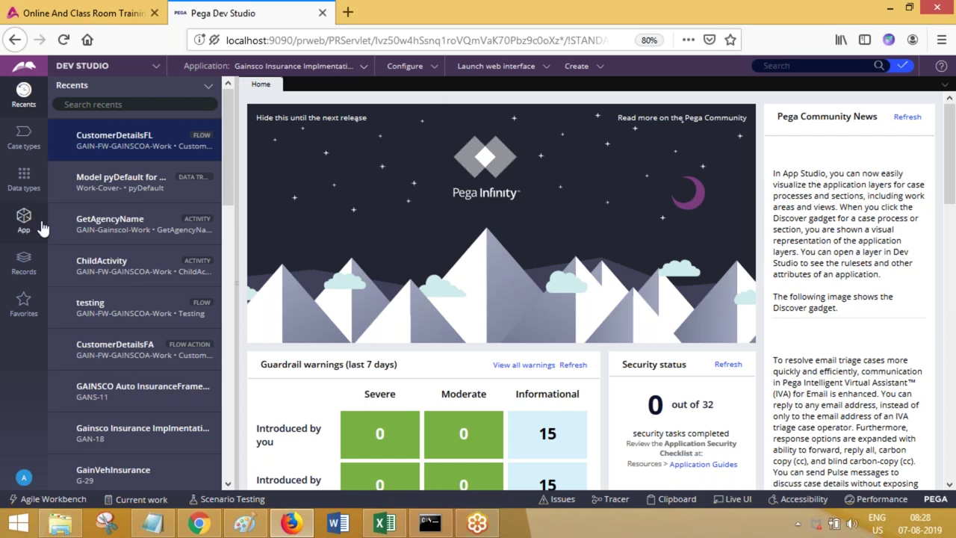
click(140, 308)
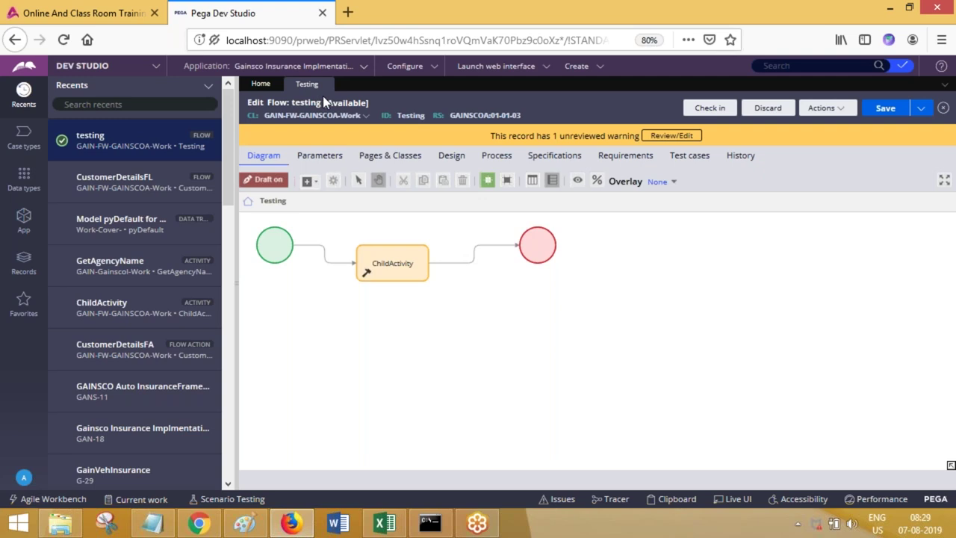
click(327, 85)
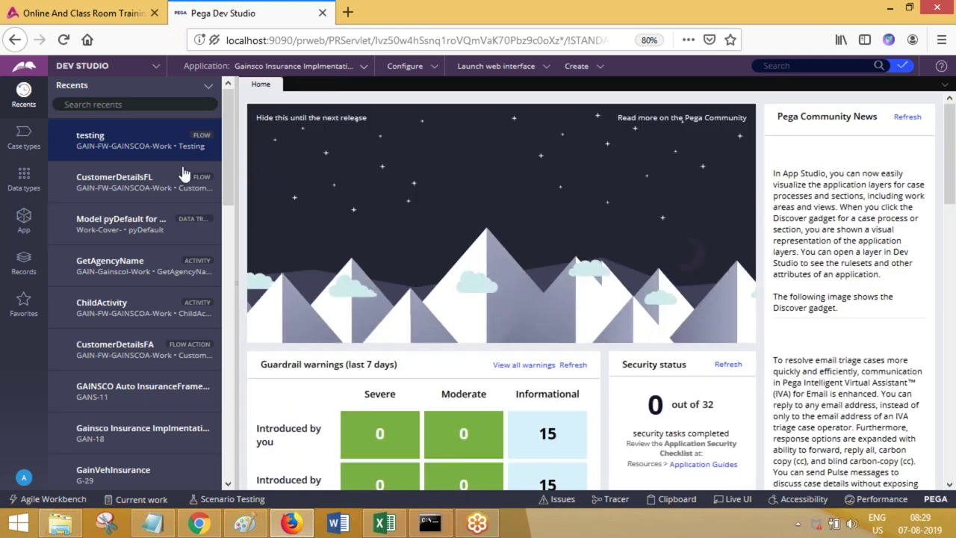
Step: Open the CustomerDetialsFK flow from the pinned work class's flows in App Explorer
click(24, 219)
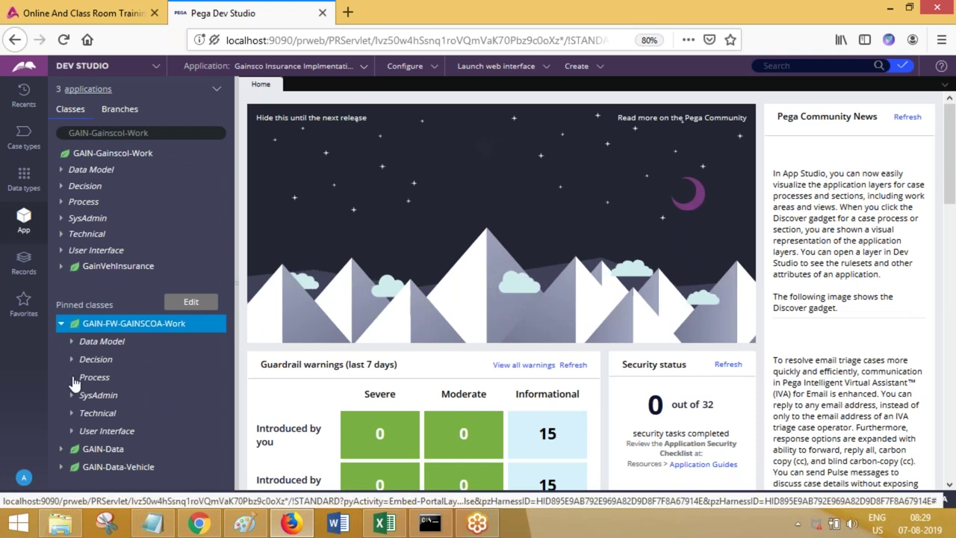
click(94, 395)
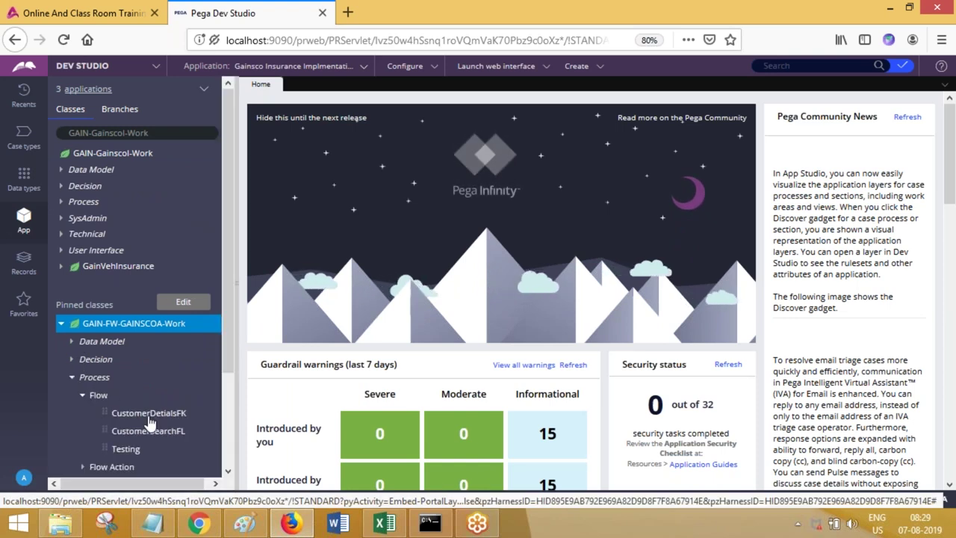
click(149, 417)
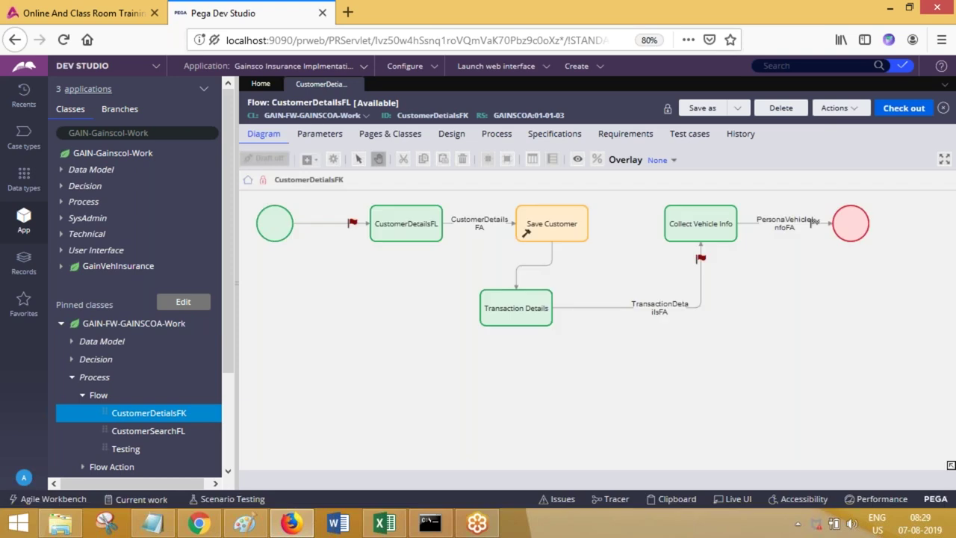
Step: Run the flow as a new case and go back to the flow diagram
click(834, 108)
click(769, 123)
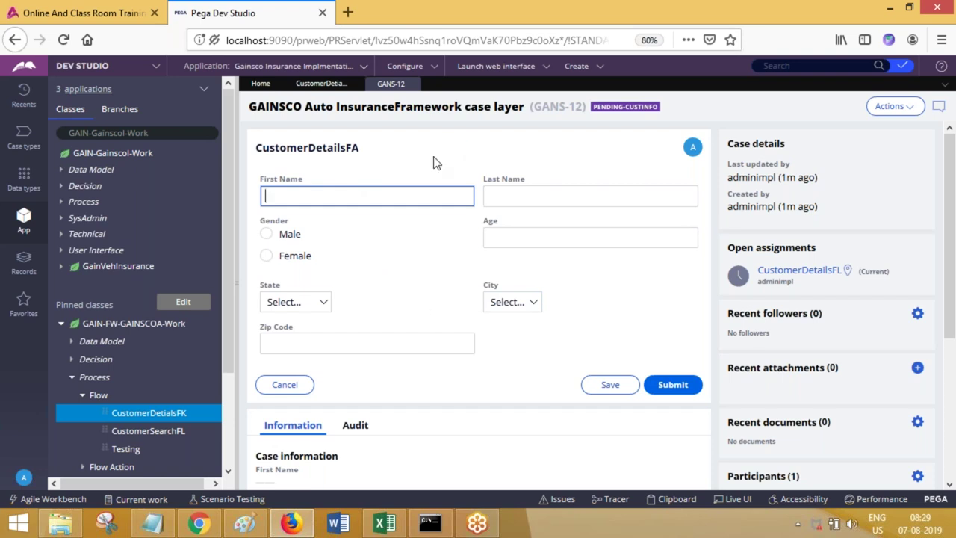
click(320, 84)
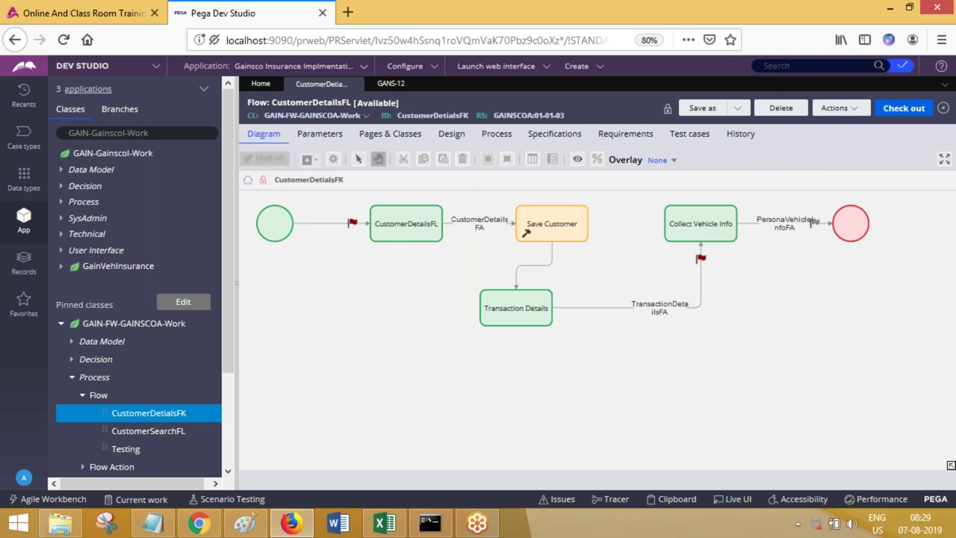
Step: Open the CustomerDetailsFA flow action from its connector, then its CustomerDetailsSec section
right_click(471, 224)
click(505, 252)
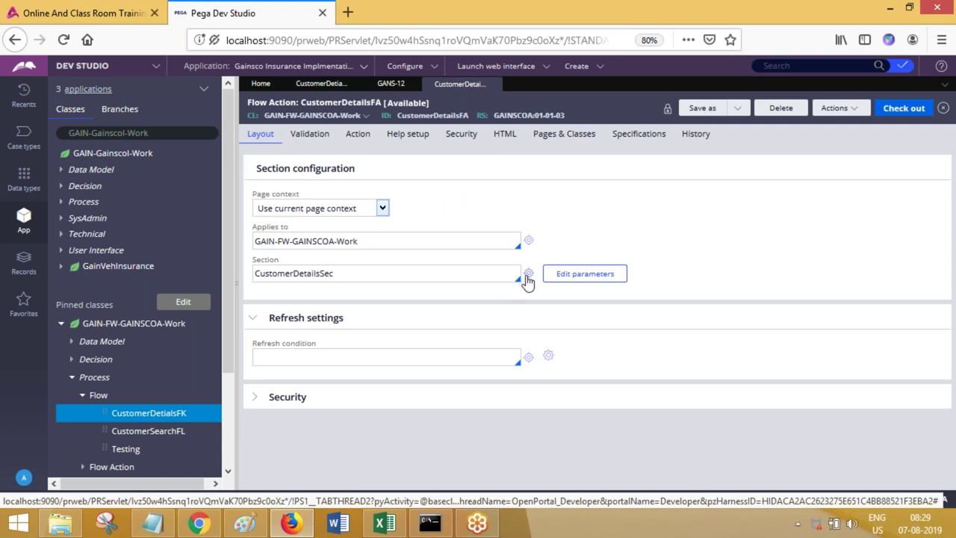
click(528, 275)
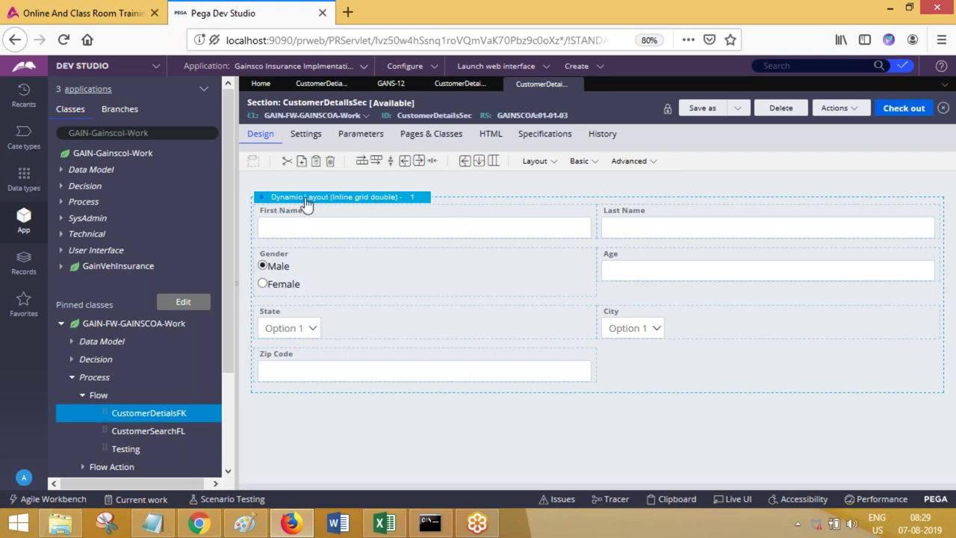
Step: Check the case's customer form, then select the First Name cell and list the Basic controls
click(374, 89)
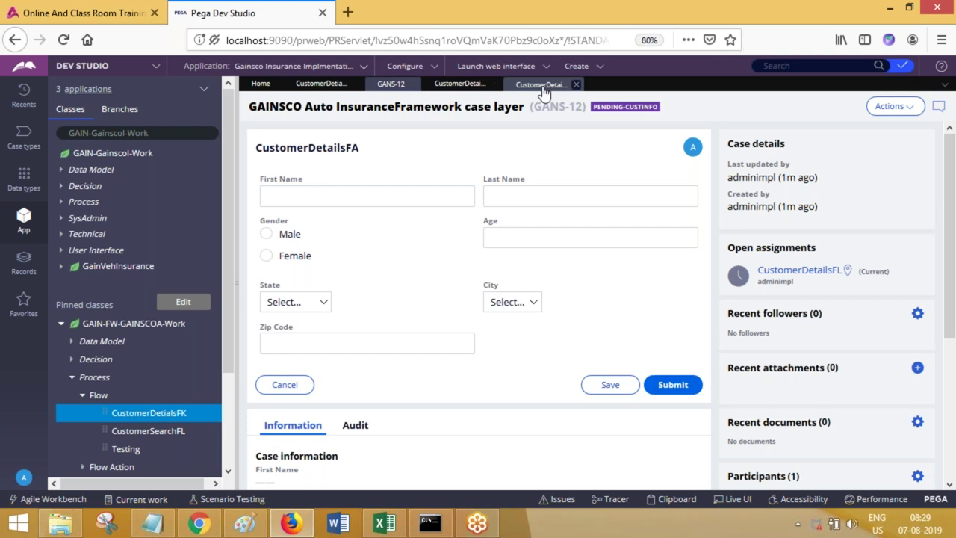
click(542, 84)
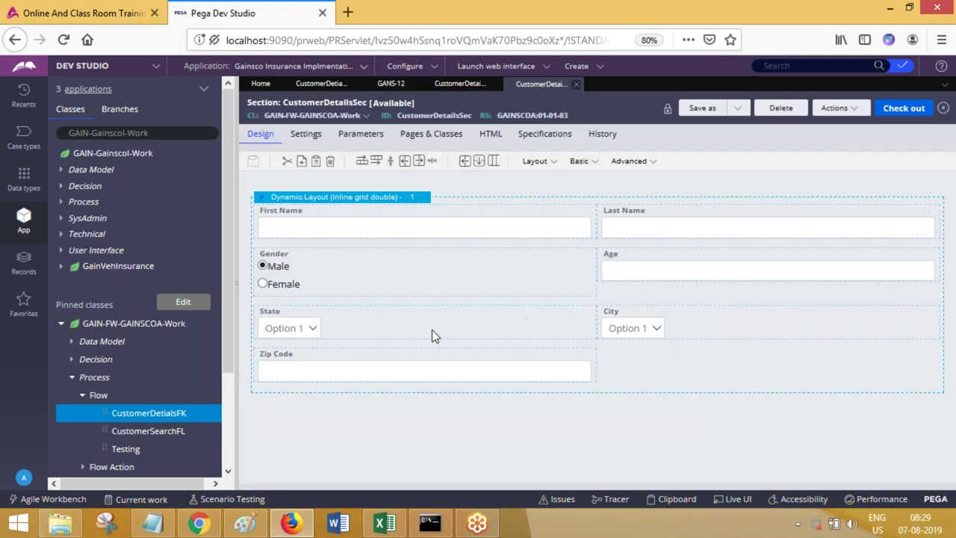
click(315, 231)
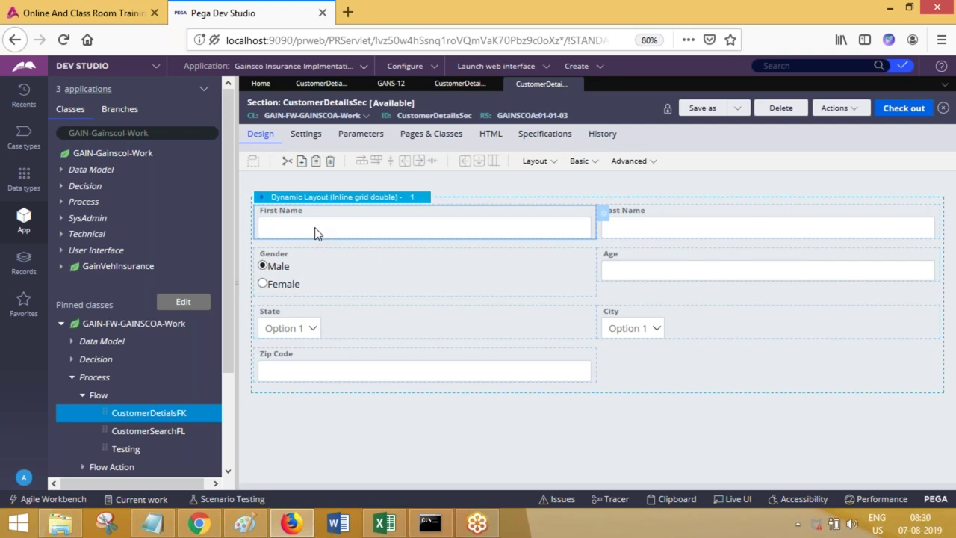
click(579, 161)
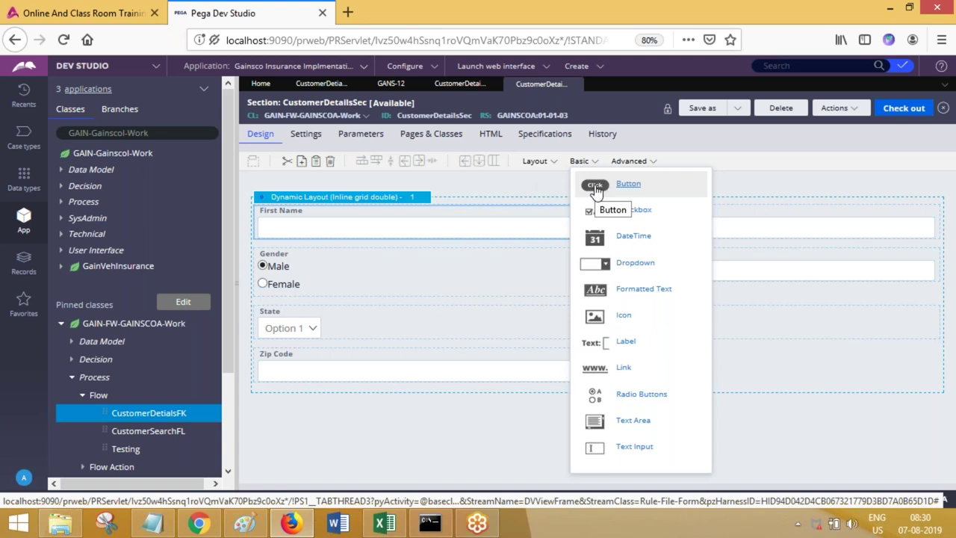
Step: Drop a Button control into the layout after the Gender field, then select the State cell
drag(595, 190, 466, 267)
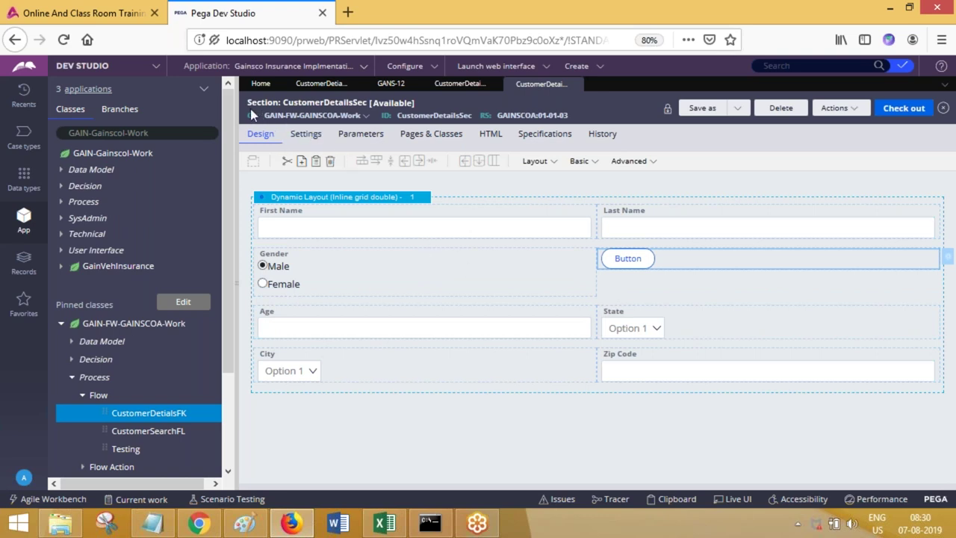
drag(248, 103, 279, 103)
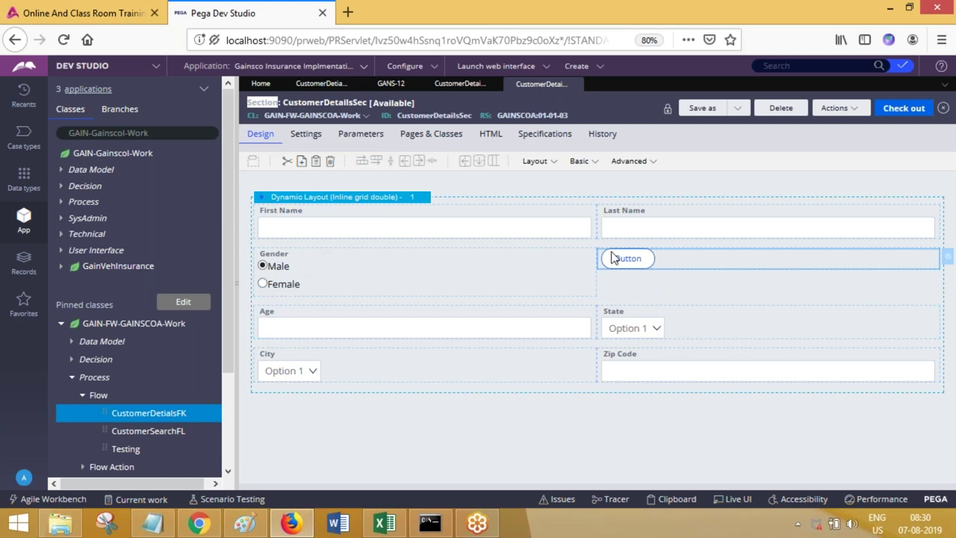
click(646, 323)
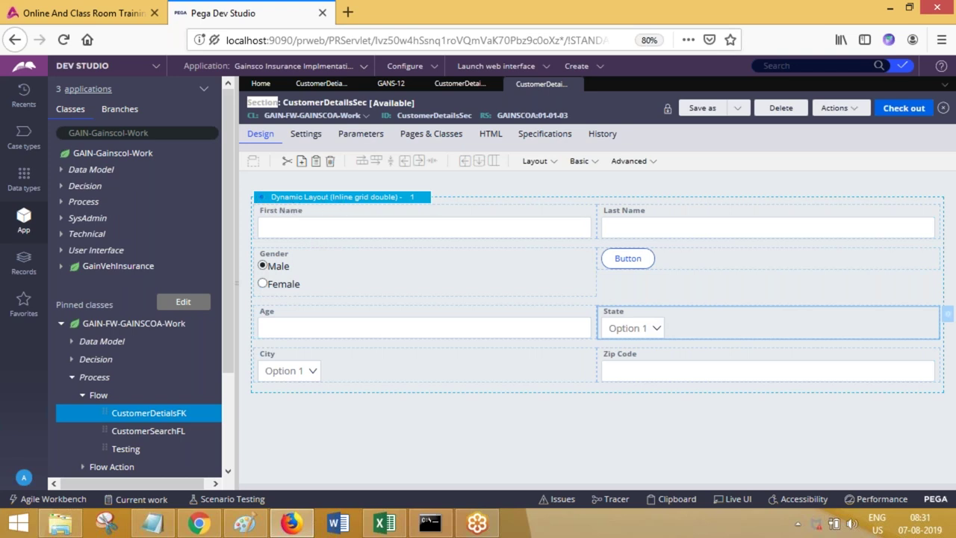
Step: Change the dynamic layout's format to Inline grid triple in its properties and submit
click(291, 198)
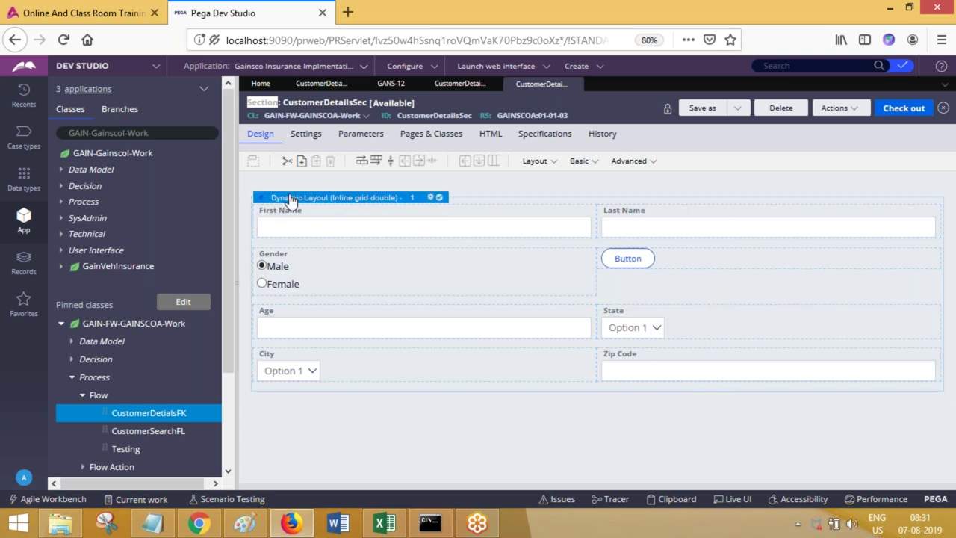
click(430, 198)
click(533, 169)
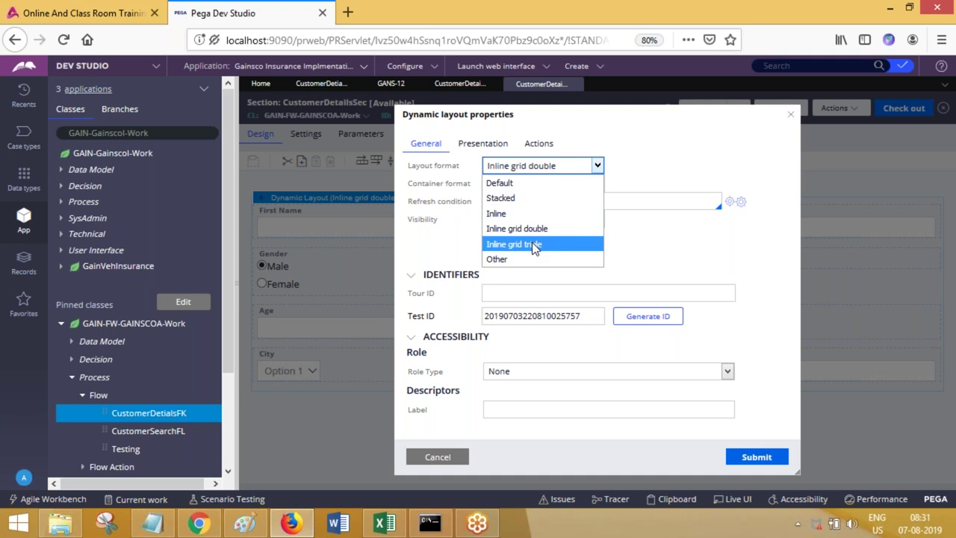
click(438, 455)
click(438, 456)
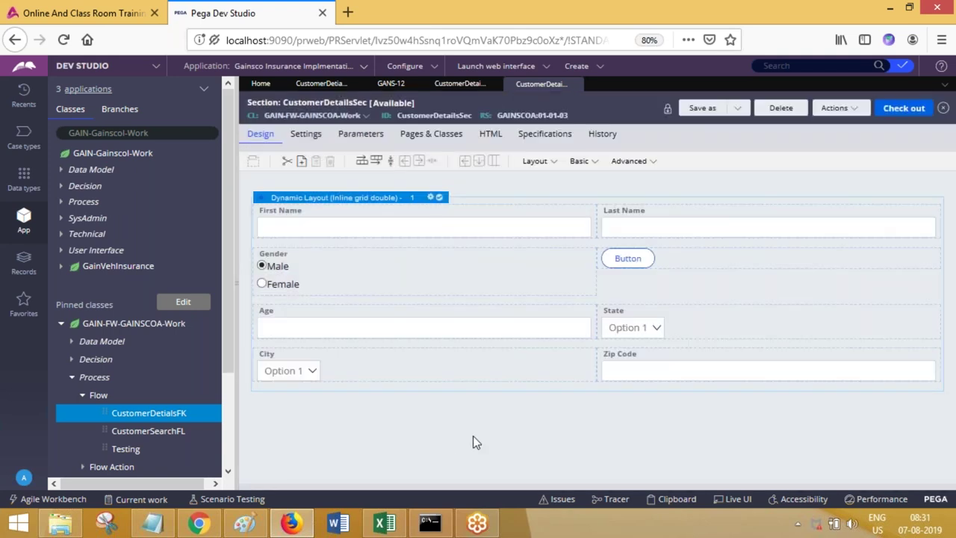
click(431, 197)
click(554, 178)
click(556, 242)
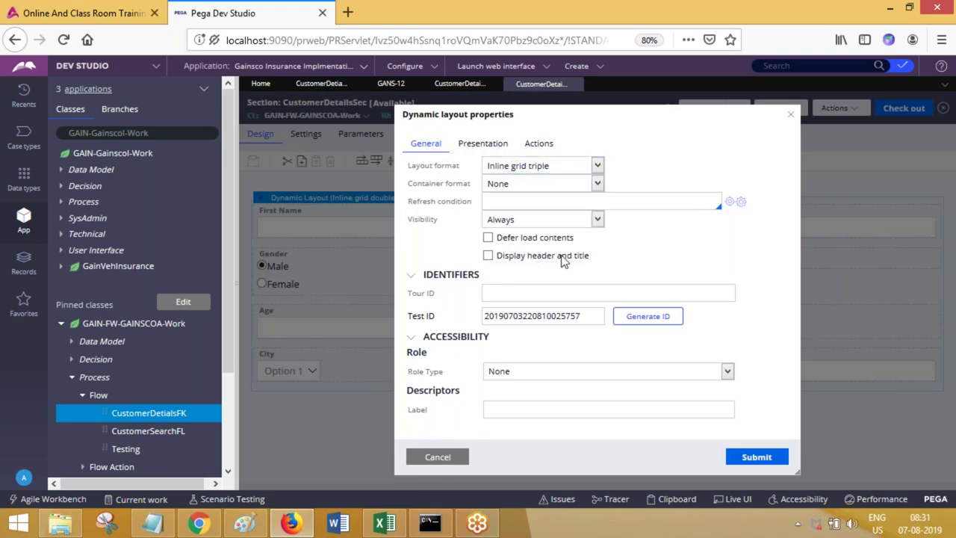
click(753, 456)
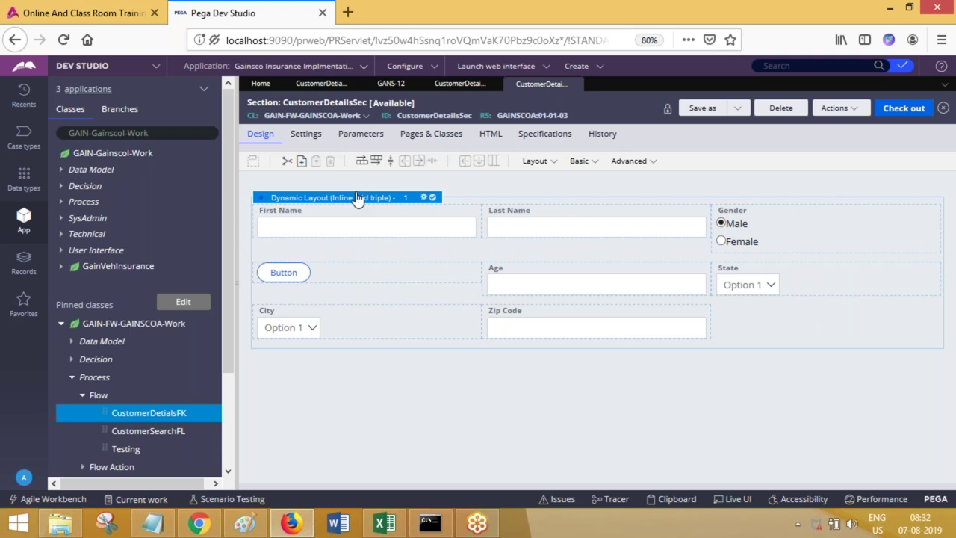
Step: Create a section labelled 'testsection' (ID Testsection) in GAIN-FW-GAINSCOA-Work and open it
click(833, 109)
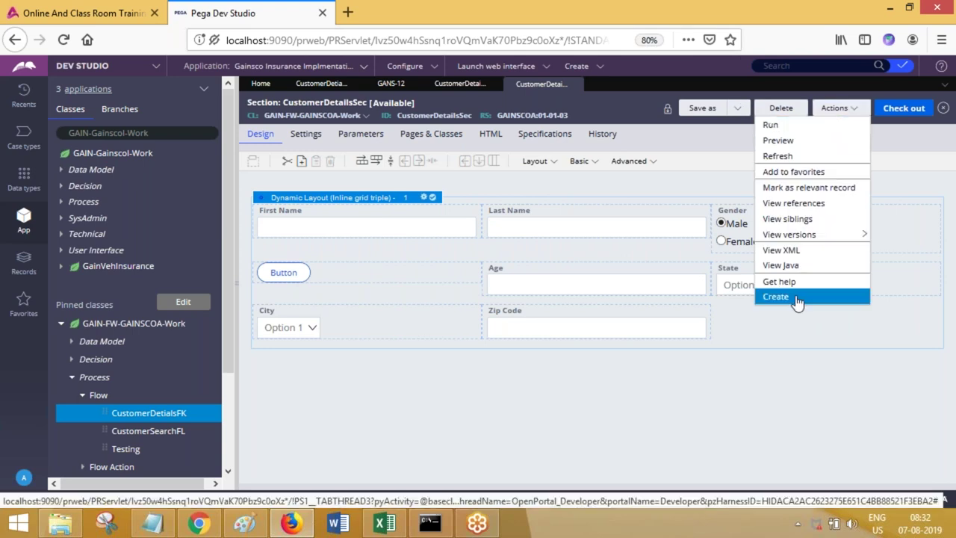
click(798, 298)
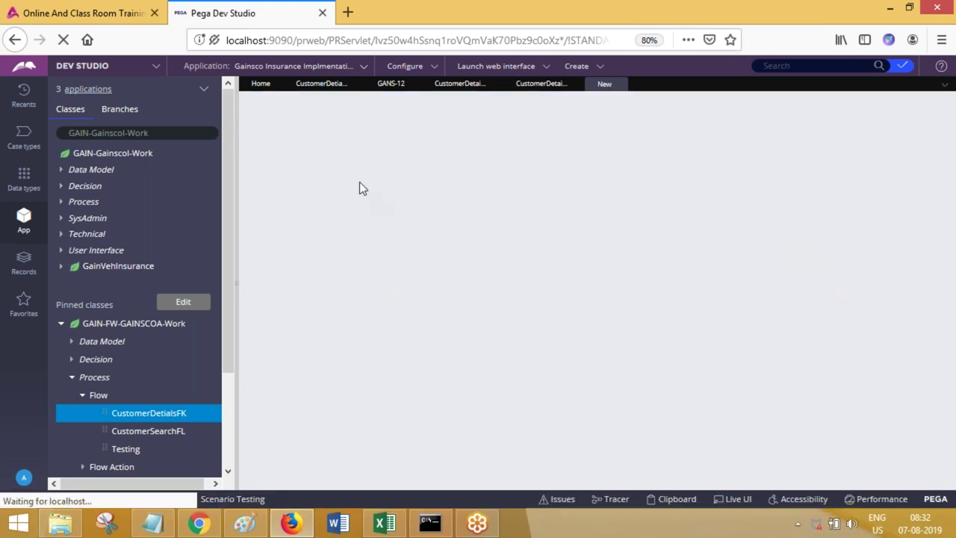
text(sdfds)
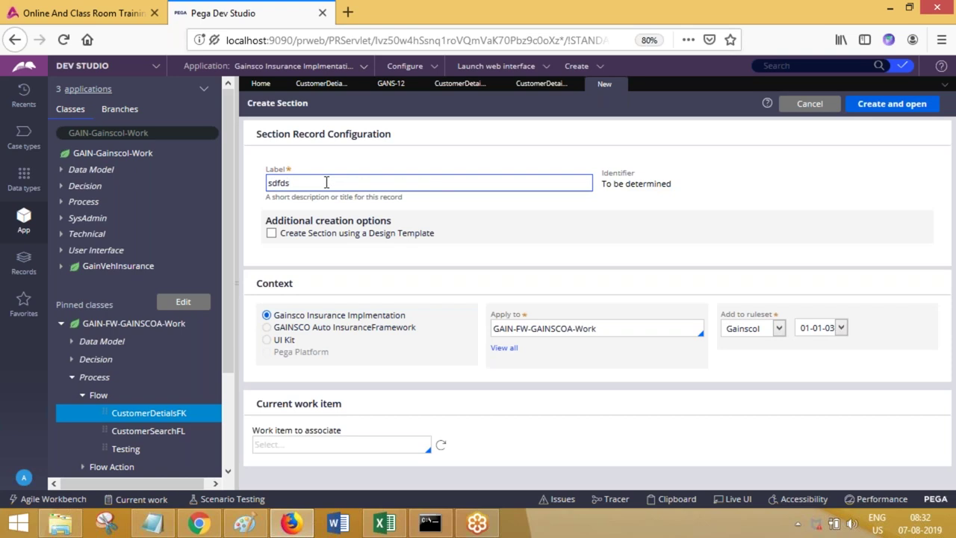
key(ctrl+a)
text(testi)
text(ng)
key(BackSpace)
key(BackSpace)
key(BackSpace)
text(section)
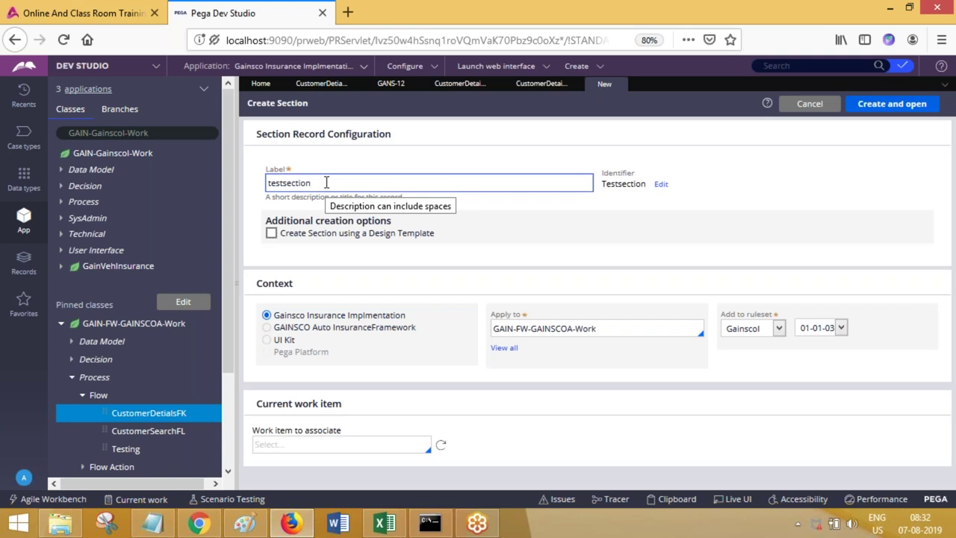
key(ctrl+a)
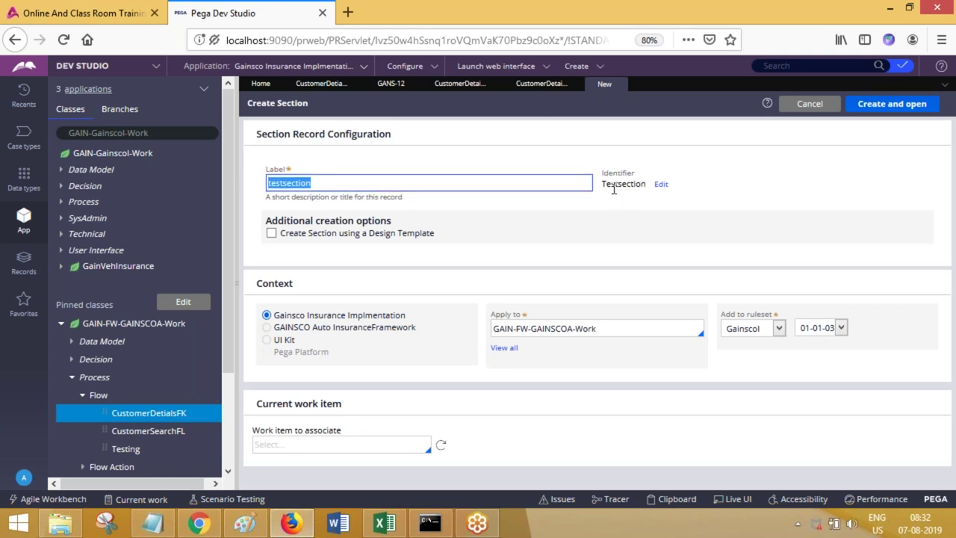
double_click(614, 185)
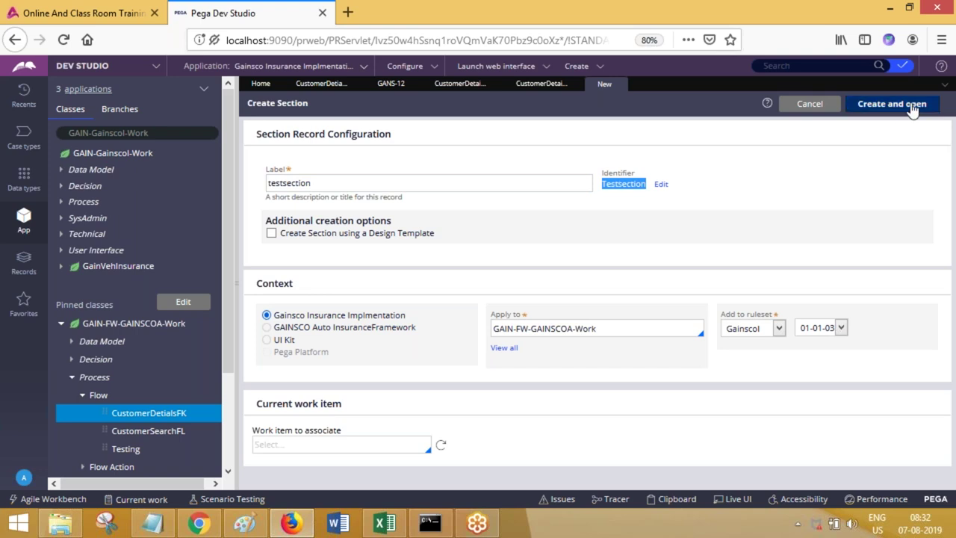
click(910, 103)
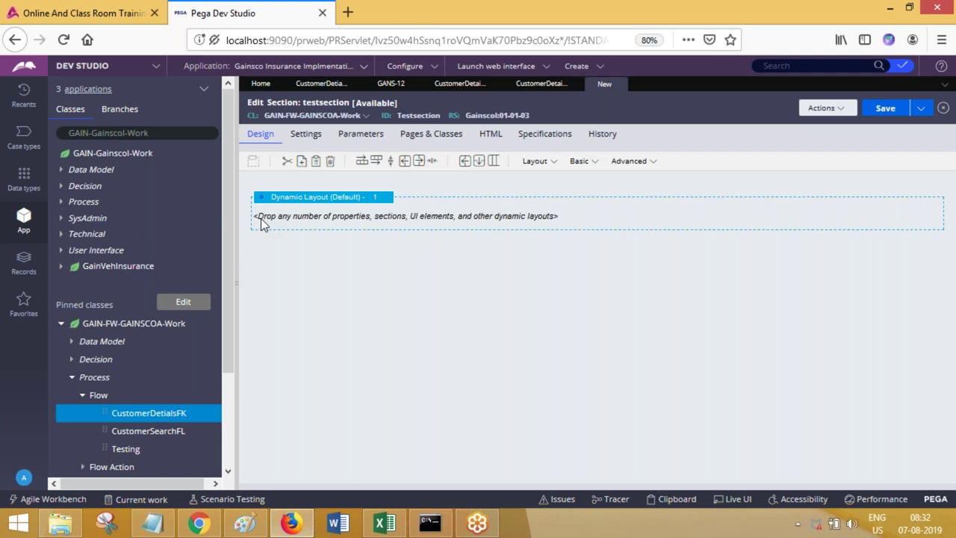
Step: Drag the FirstName, Gender and State properties from the Data Model into the dynamic layout
click(374, 215)
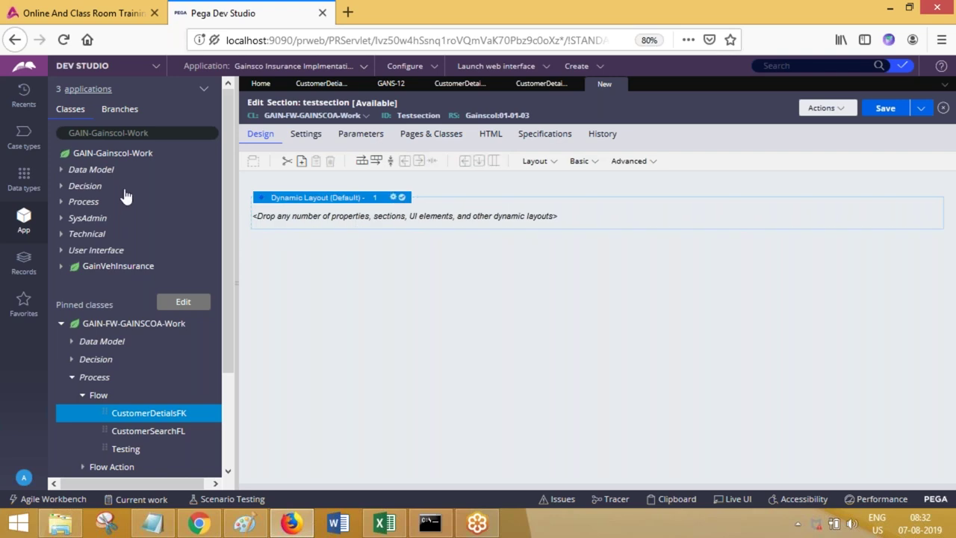
click(73, 342)
click(85, 362)
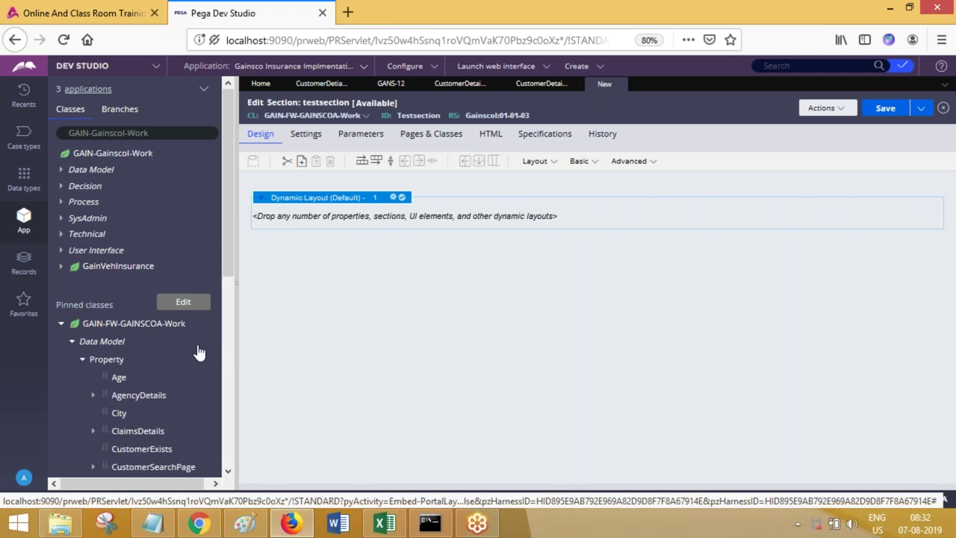
click(228, 356)
drag(228, 351, 229, 303)
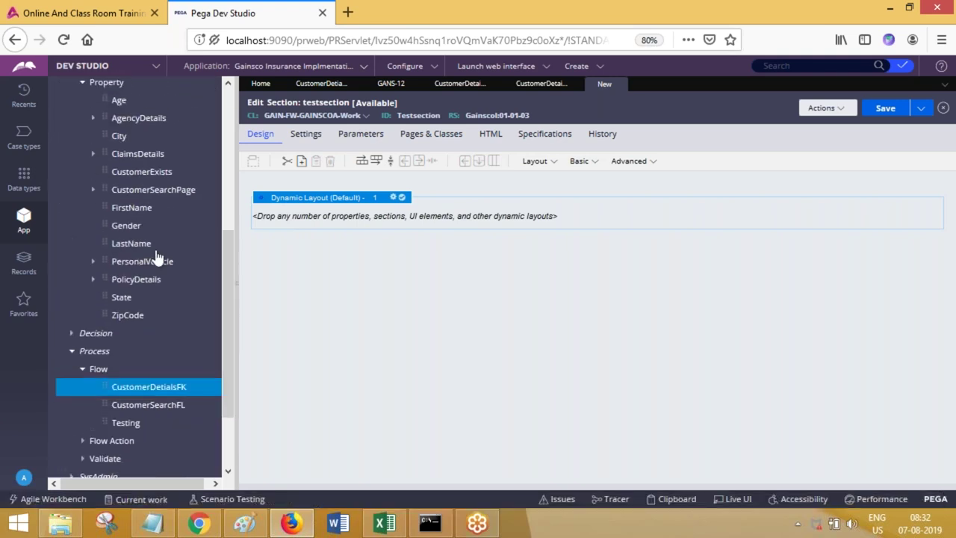
drag(104, 206, 278, 224)
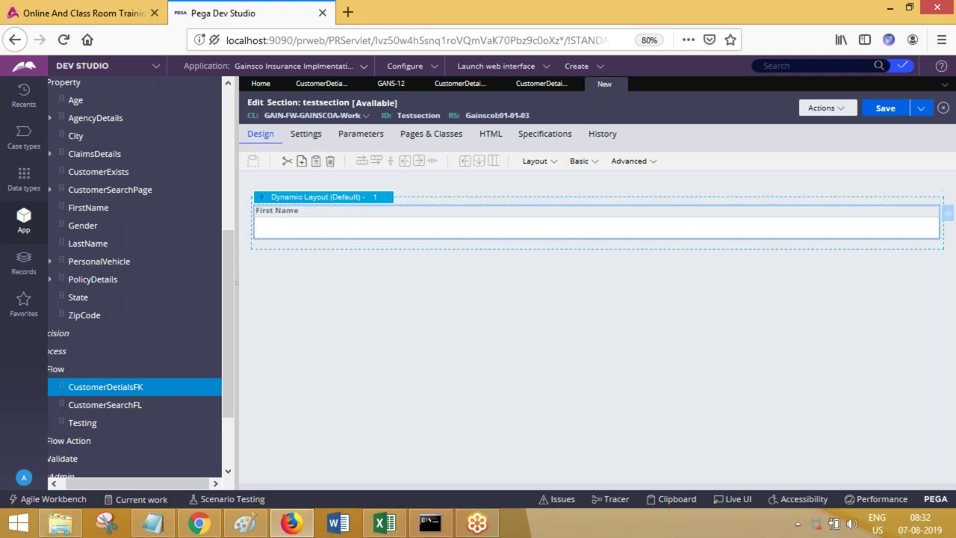
drag(102, 480, 79, 482)
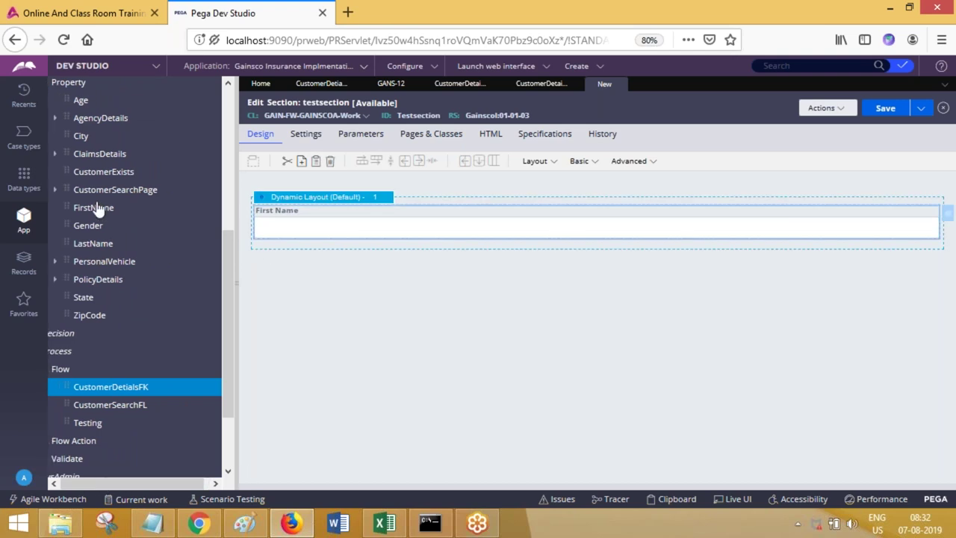
drag(66, 223, 298, 261)
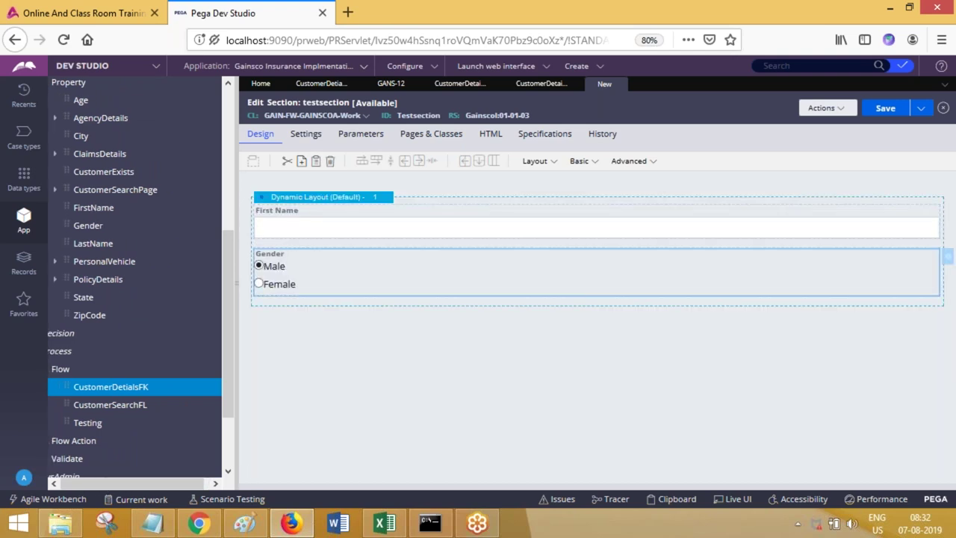
drag(65, 295, 315, 310)
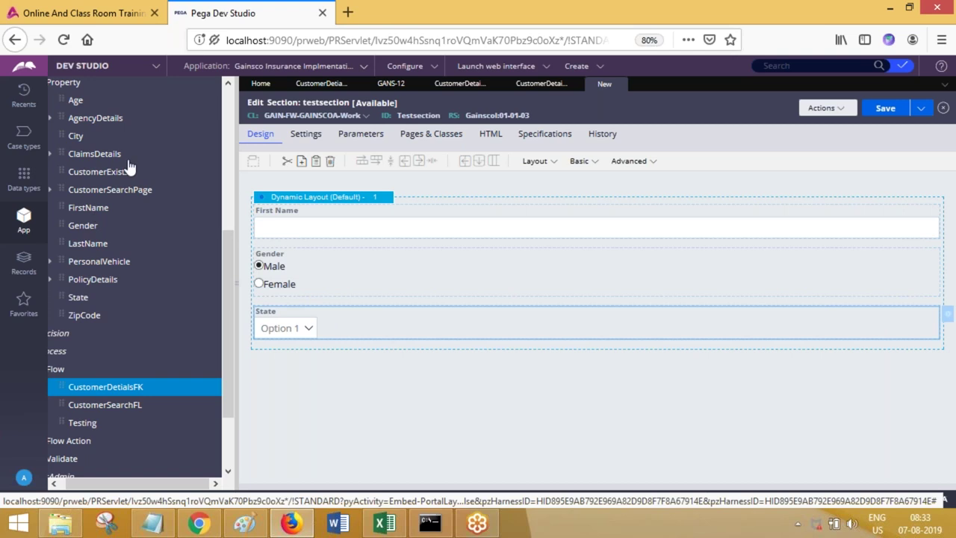
Step: Check the placed First Name, Gender and State fields in the layout
click(304, 228)
click(344, 275)
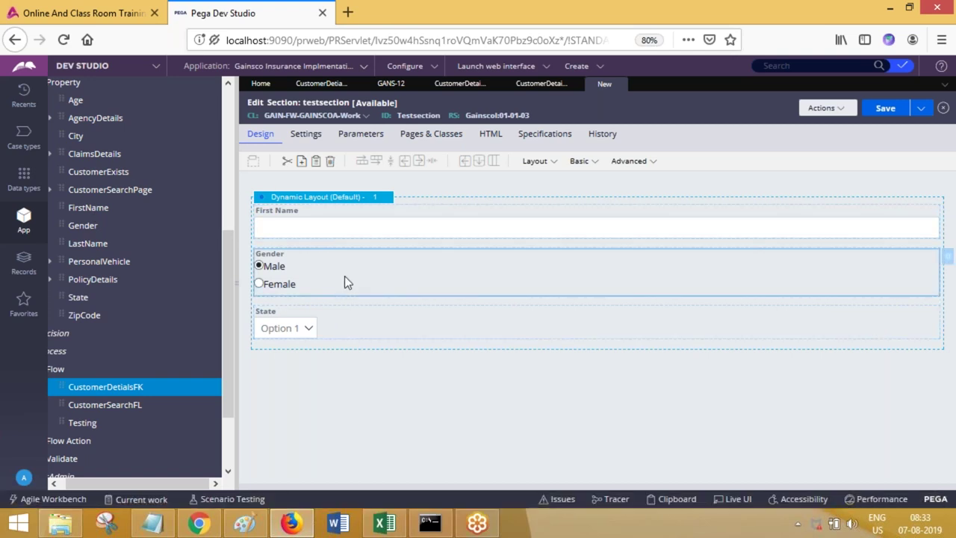
click(358, 339)
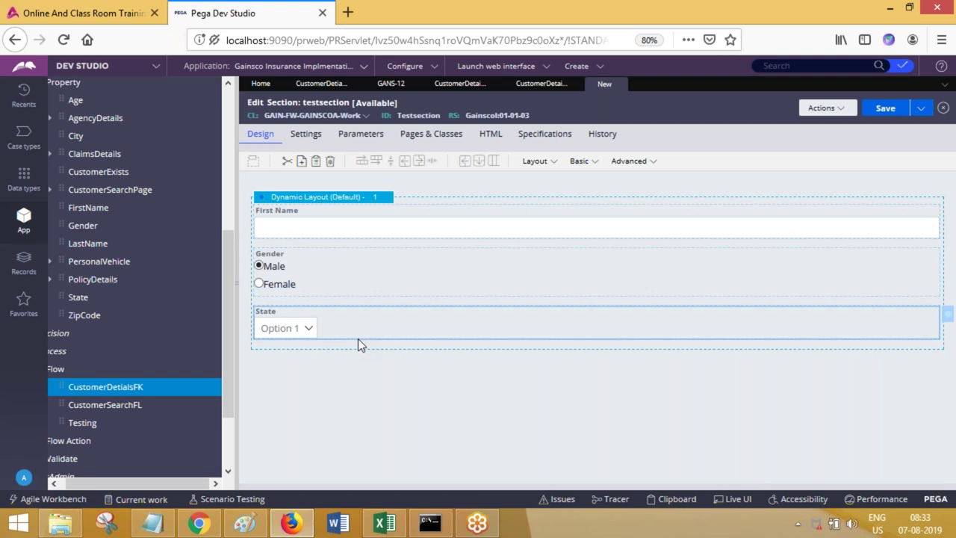
click(547, 165)
Step: Drop a new empty Dynamic layout onto the testsection canvas above the fields
mouse_move(551, 198)
mouse_down()
mouse_move(508, 197)
mouse_move(534, 189)
mouse_move(556, 200)
mouse_up()
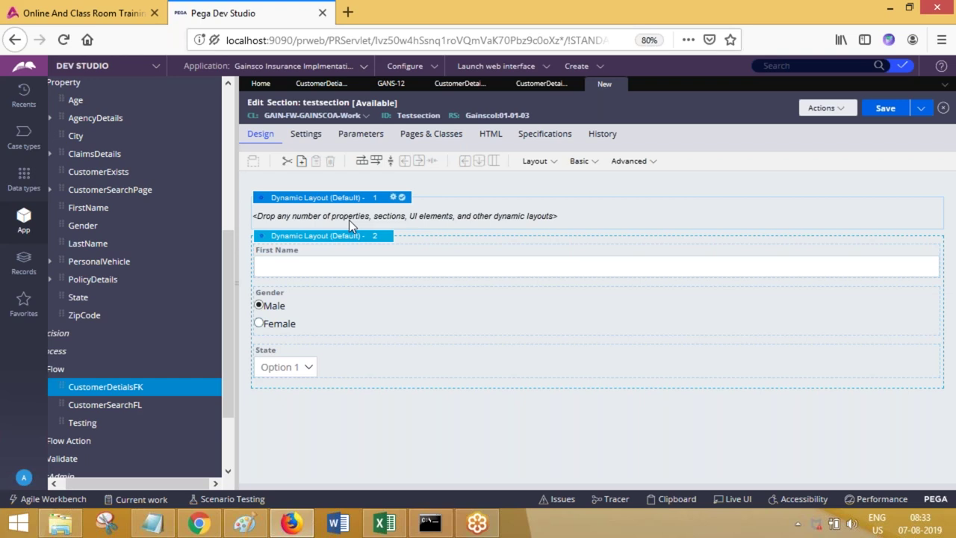
click(321, 309)
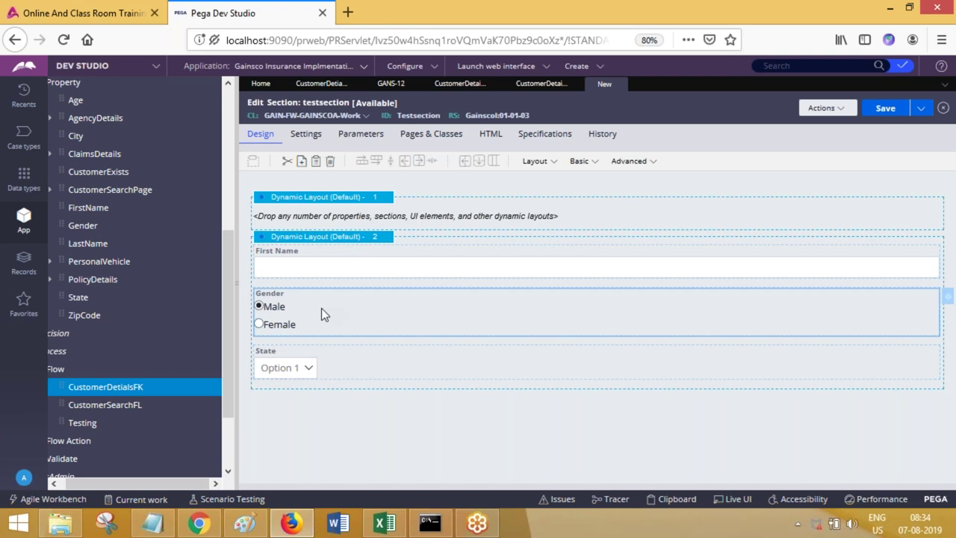
Step: Open the FirstName and Gender property records from the App Explorer property list
click(349, 359)
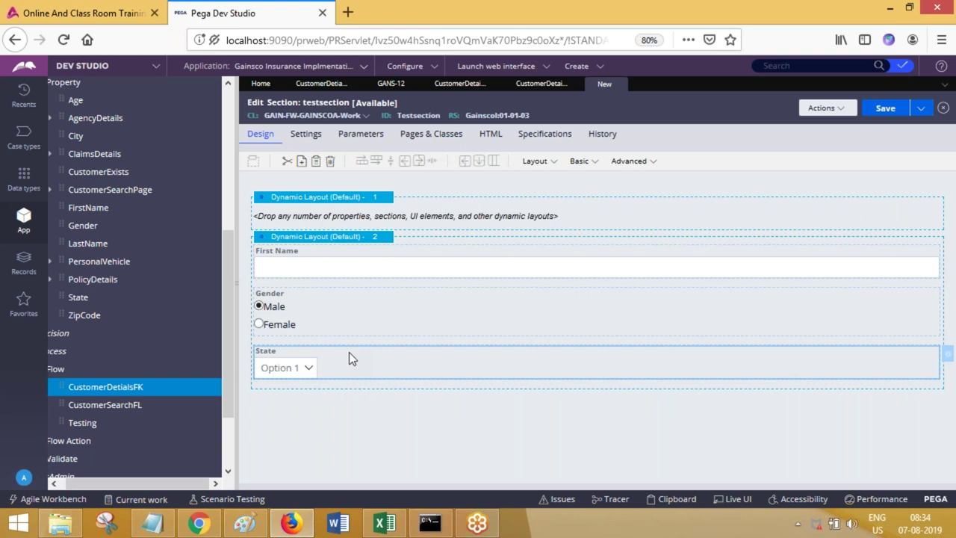
drag(231, 244, 231, 234)
click(89, 231)
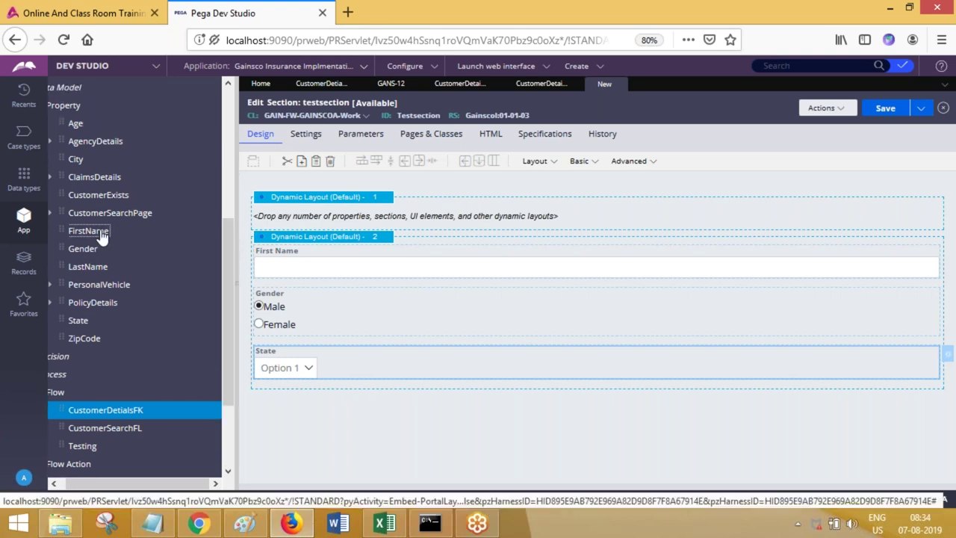
click(90, 251)
Step: Open the State property record and view the FirstName property definition
click(82, 321)
click(652, 88)
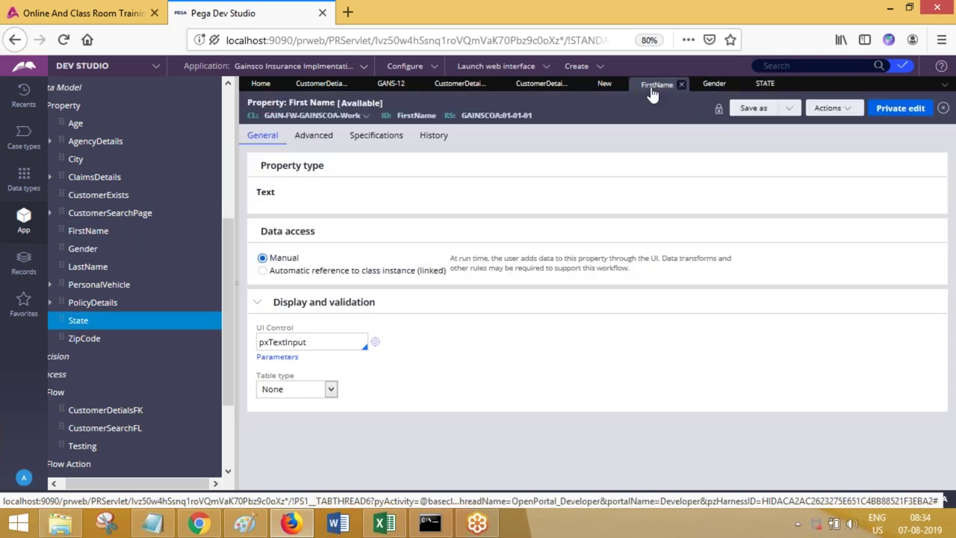
drag(395, 116, 439, 116)
drag(246, 104, 284, 104)
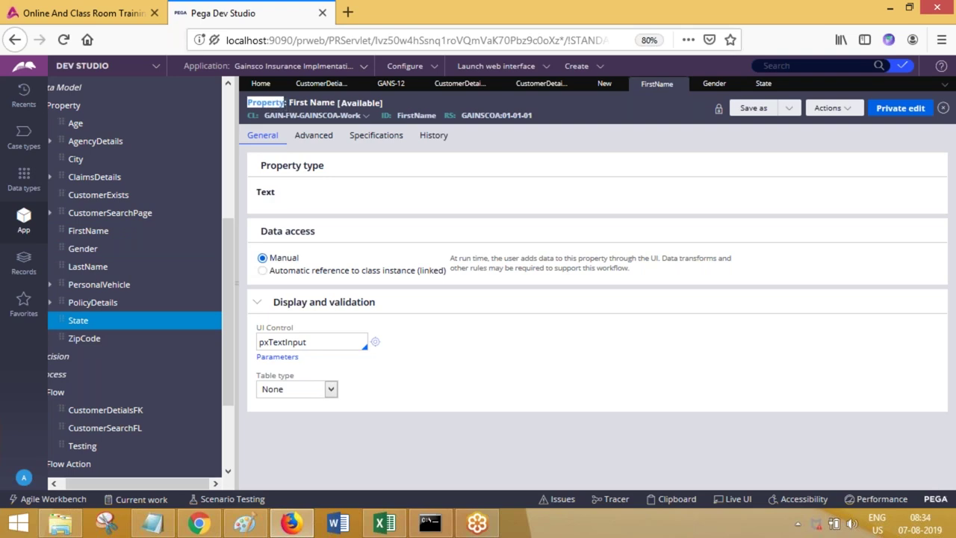
Step: Highlight FirstName's pxTextInput UI control name
drag(308, 342, 260, 342)
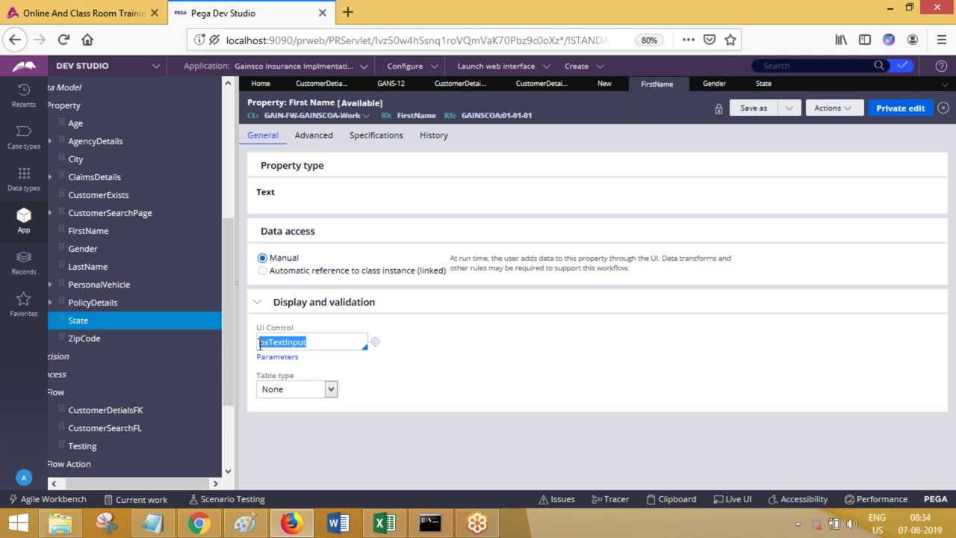
double_click(269, 344)
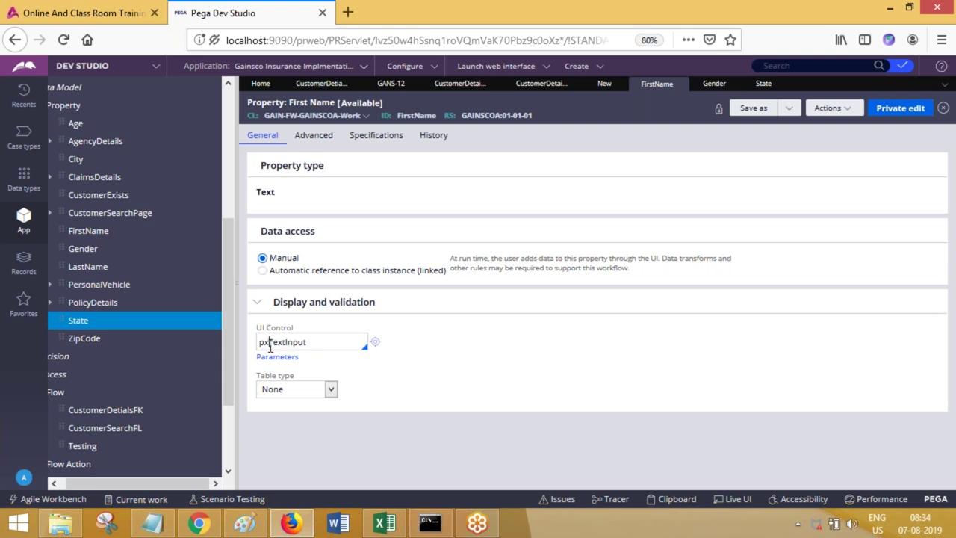
double_click(263, 345)
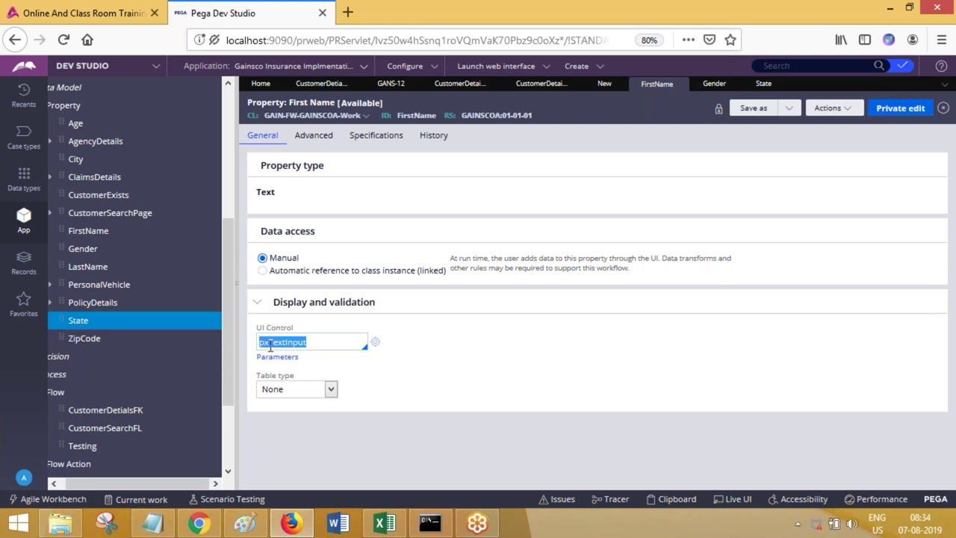
click(276, 341)
drag(269, 341, 315, 341)
Step: Review the Gender property's pxRadioButtons control and its Male/Female local list
click(714, 84)
double_click(340, 342)
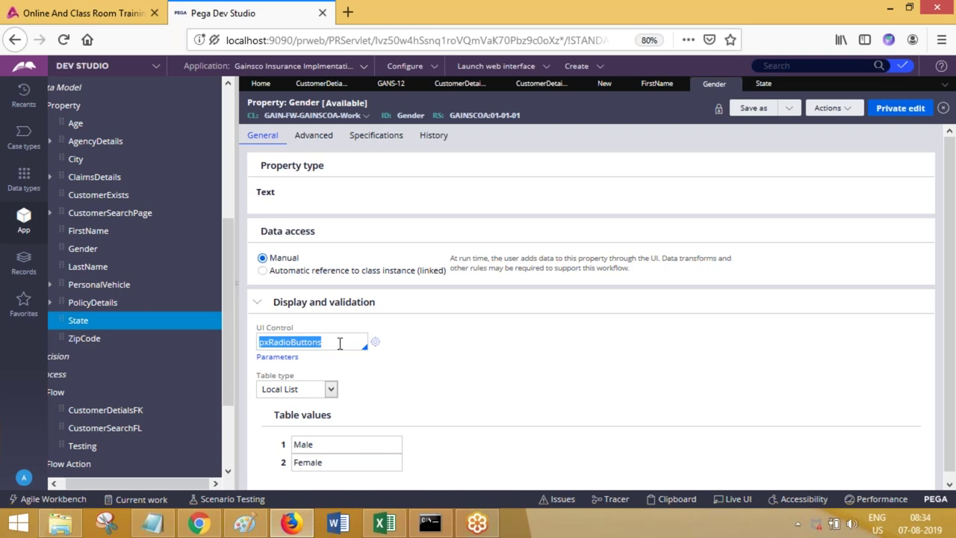
scroll(941, 312, down, 1)
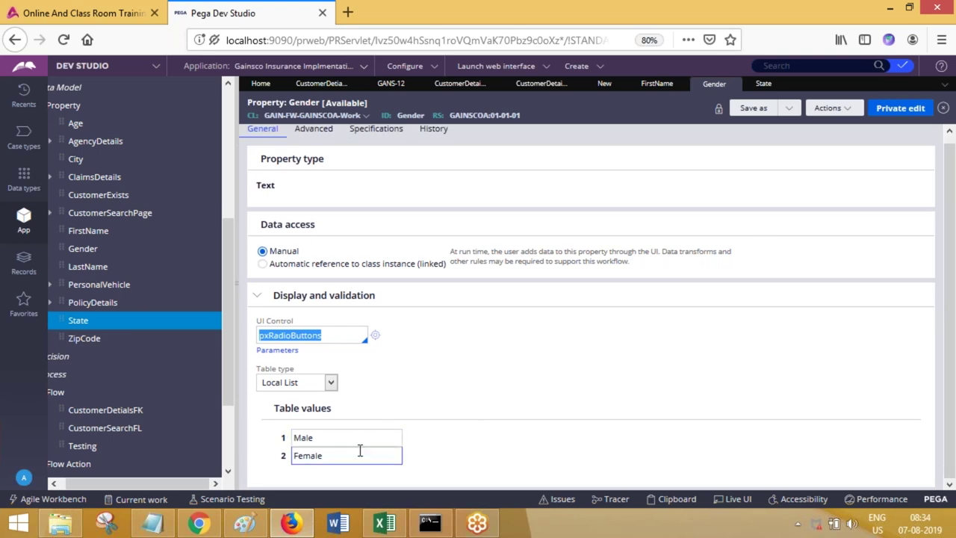
Step: View the State property definition and highlight its pxDropdown control
click(761, 87)
click(327, 341)
double_click(326, 342)
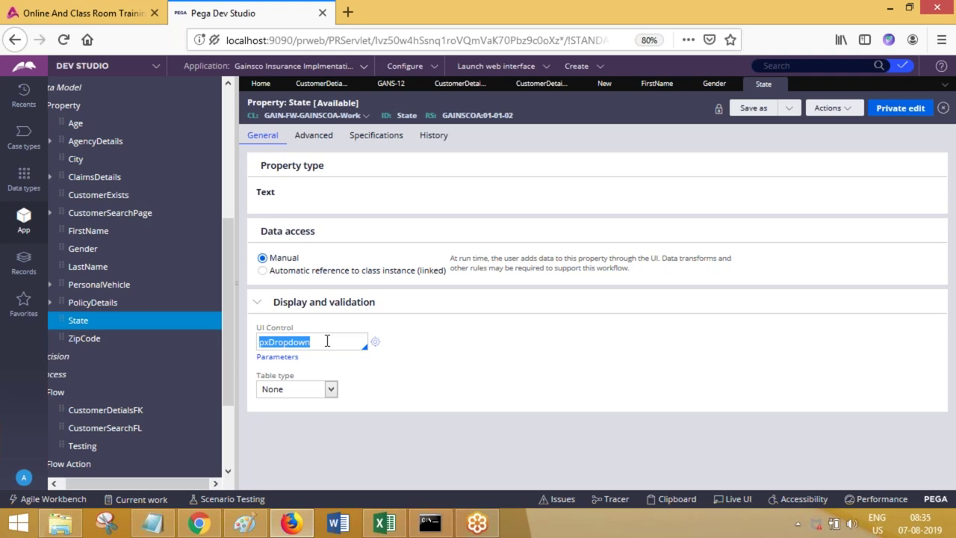
click(327, 341)
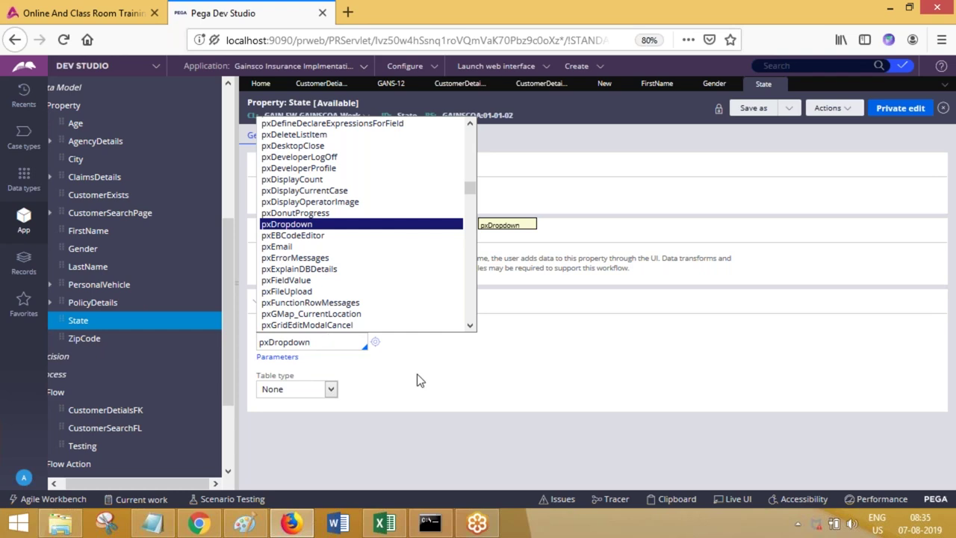
click(437, 394)
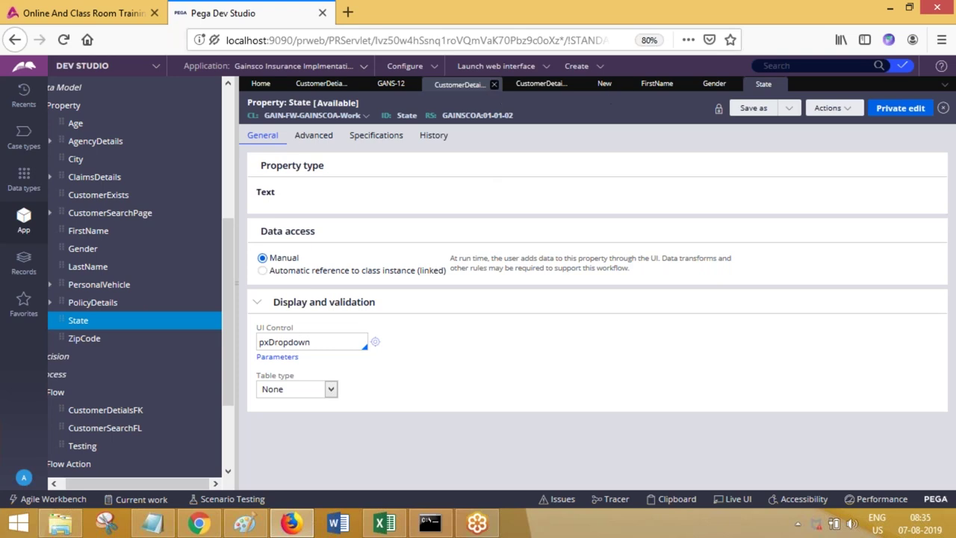
click(530, 87)
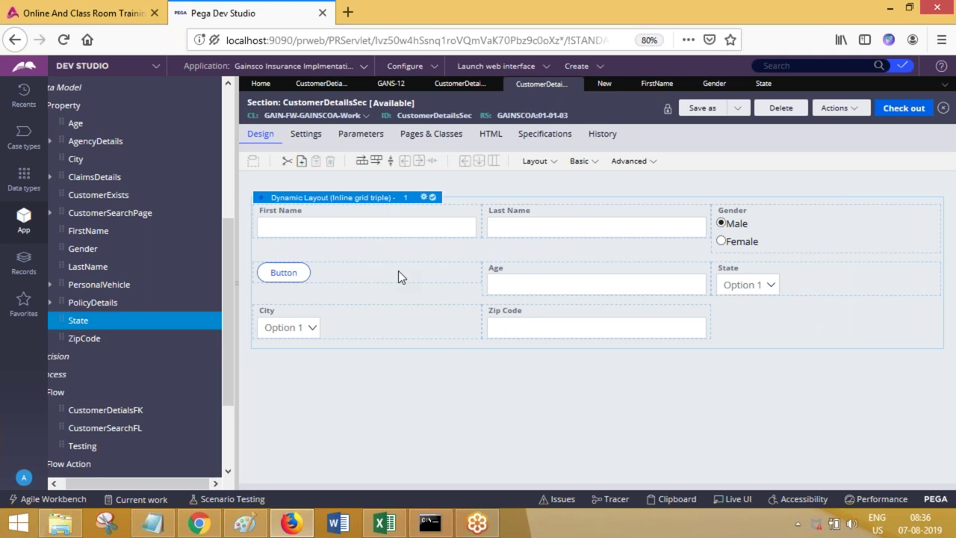
Step: Return to the FirstName property and highlight its Text property type
click(657, 84)
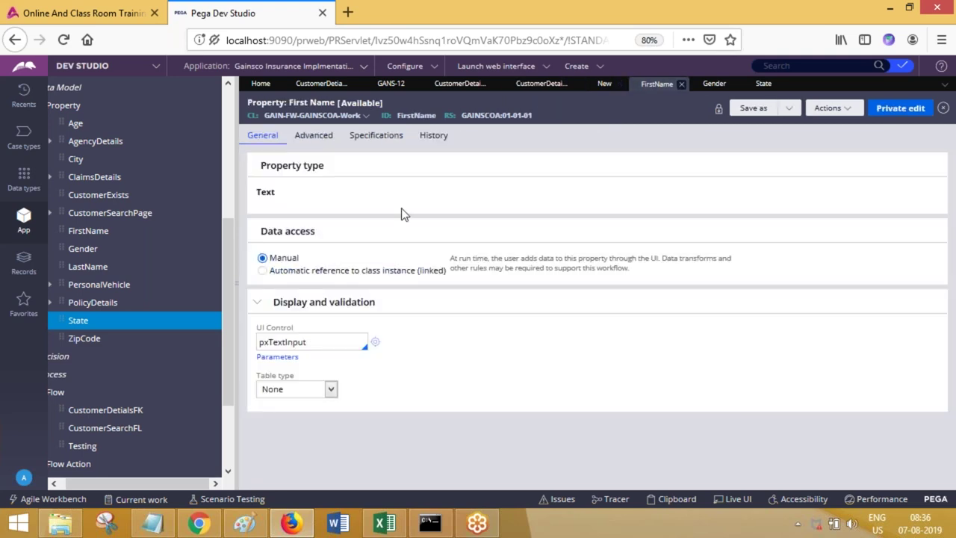
drag(255, 192, 291, 196)
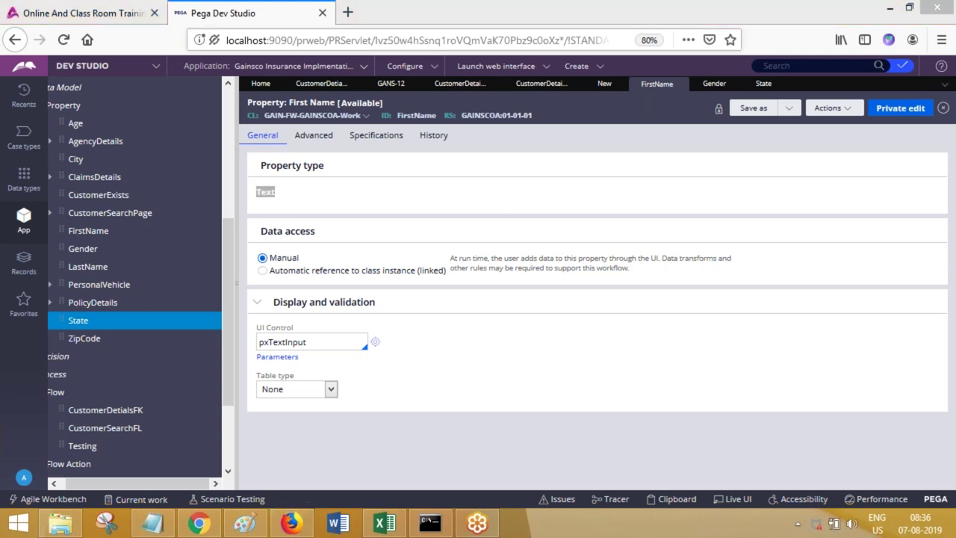
click(424, 200)
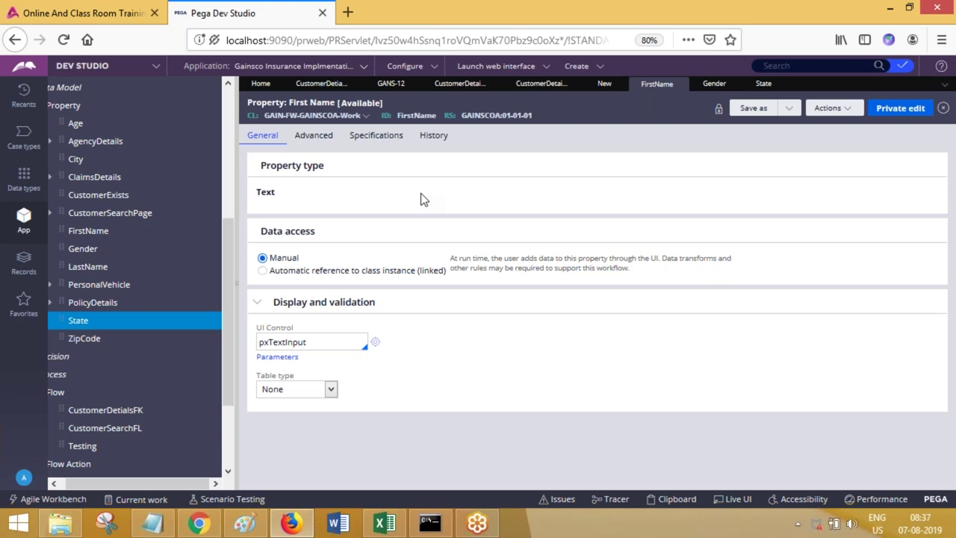
drag(259, 166, 341, 170)
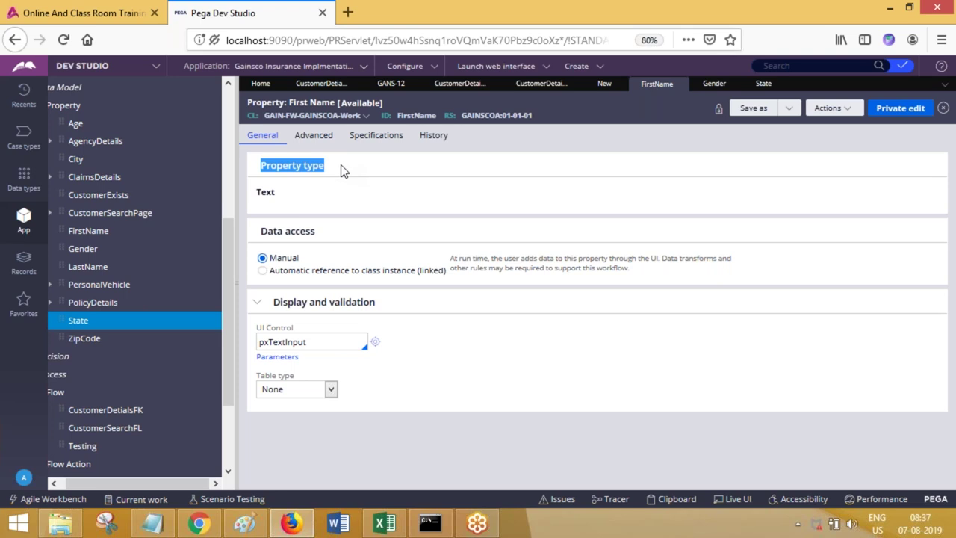
Step: Point out FirstName's Text type, then open the CustomerDetailsFA flow action and CustomerDetailsFL flow
click(290, 180)
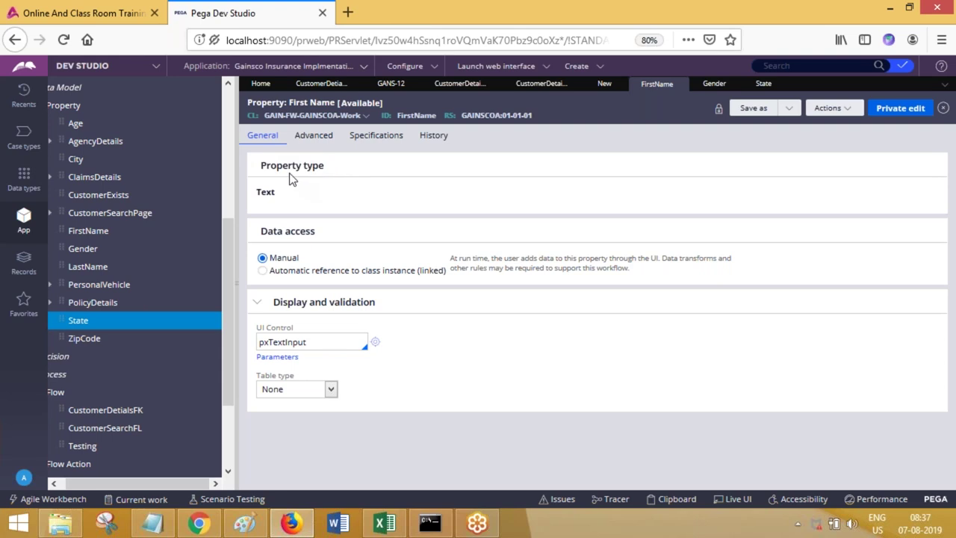
drag(277, 195, 256, 200)
click(336, 349)
click(460, 86)
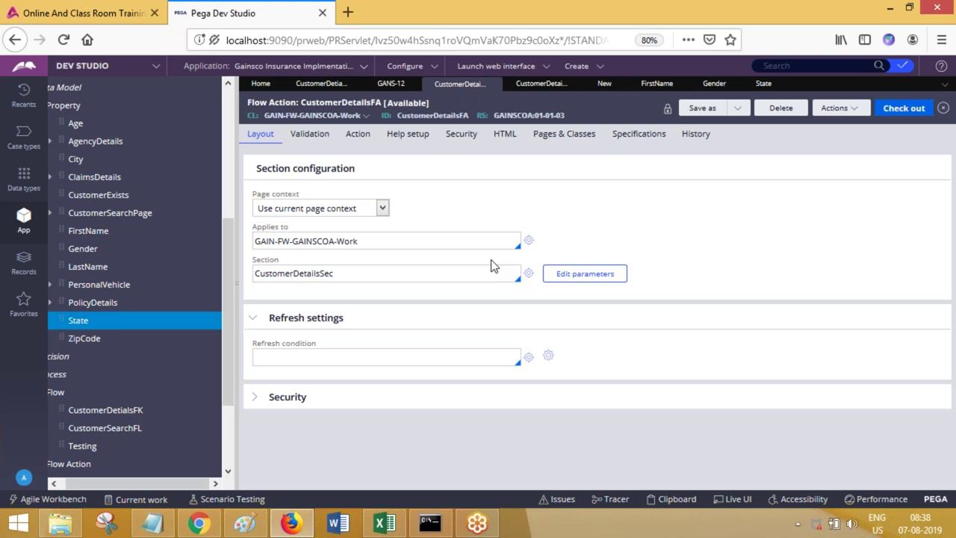
click(344, 88)
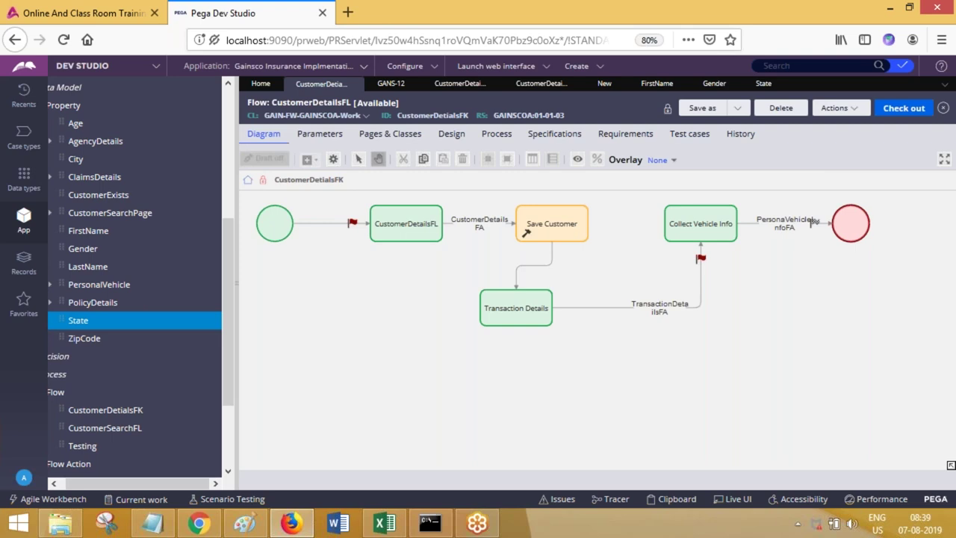
click(837, 109)
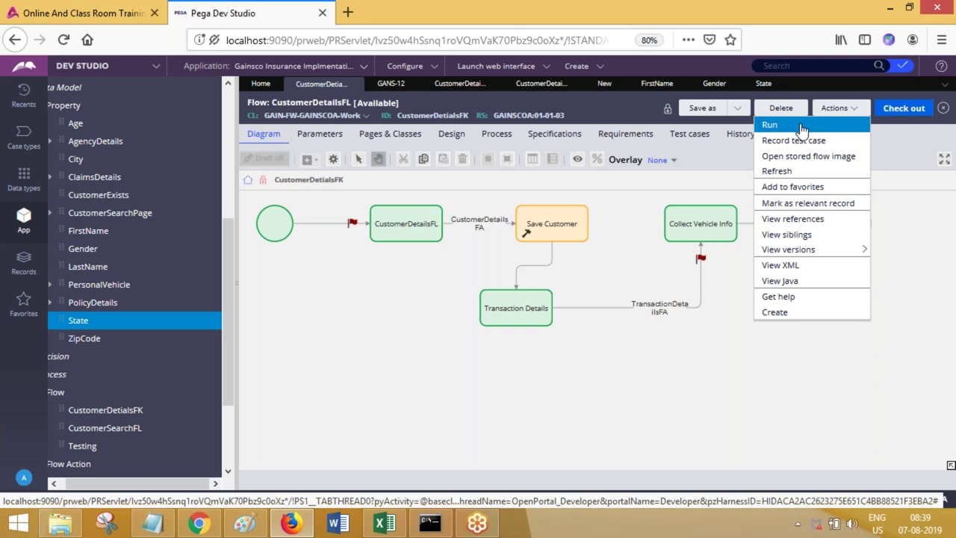
click(815, 222)
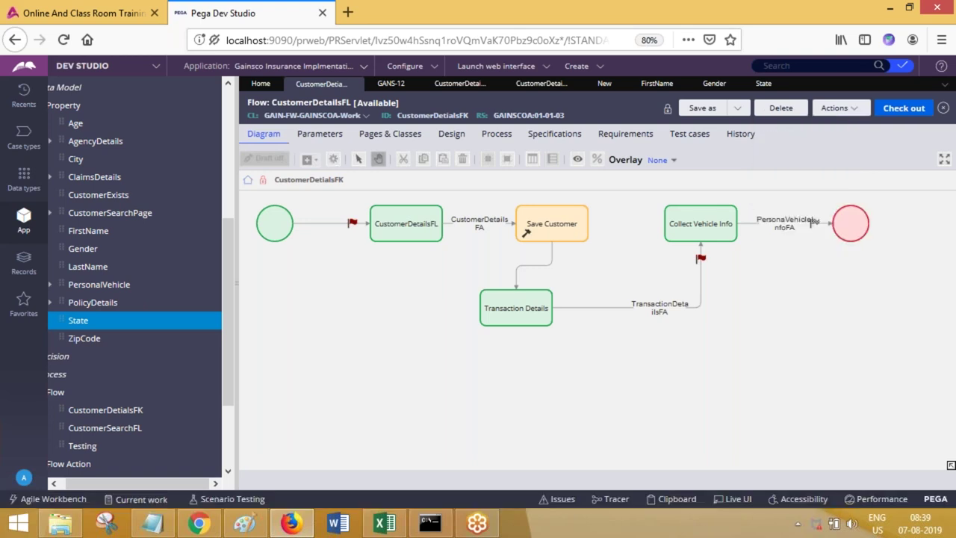
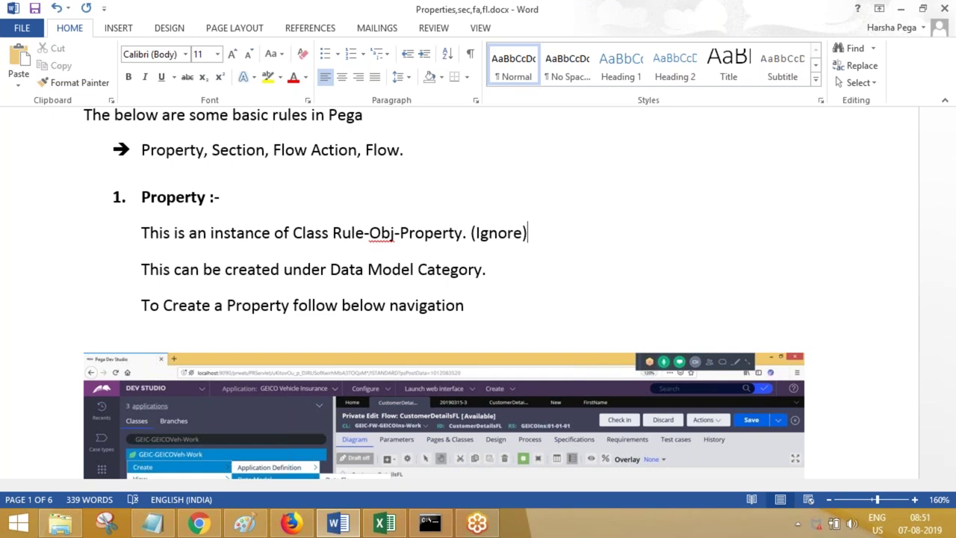
Step: Delete the '(Ignore)' remark after Rule-Obj-Property and select the Data Model Category sentence
key(BackSpace)
key(BackSpace)
key(BackSpace)
key(BackSpace)
key(BackSpace)
key(BackSpace)
key(BackSpace)
key(BackSpace)
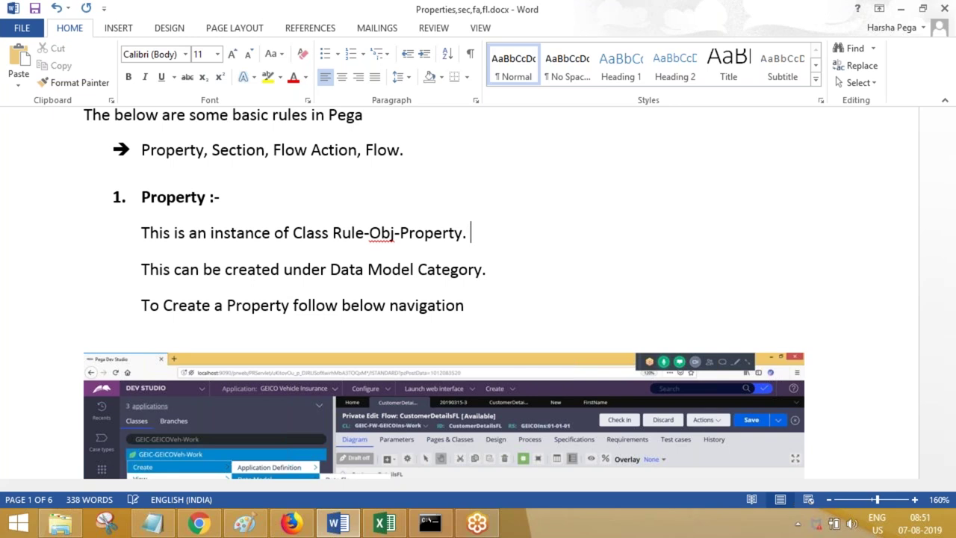
drag(139, 271, 482, 270)
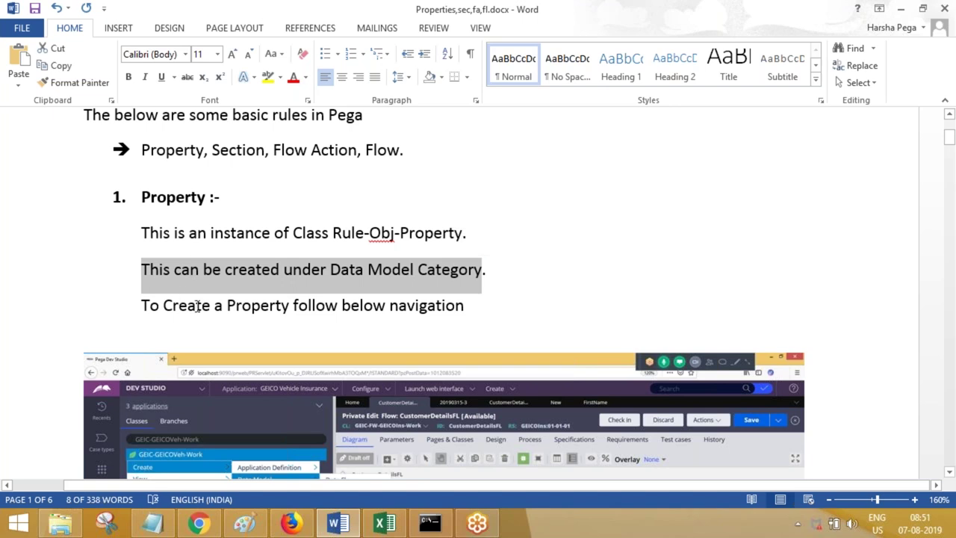
Step: Define Property as like a variable, associated with name, Property Type (text, decimal, date) and Control
click(243, 200)
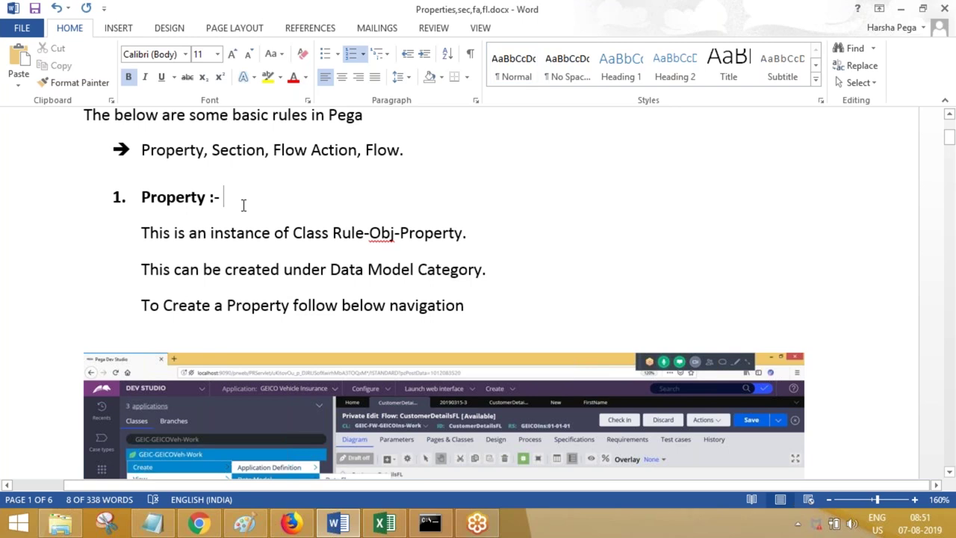
text(Property)
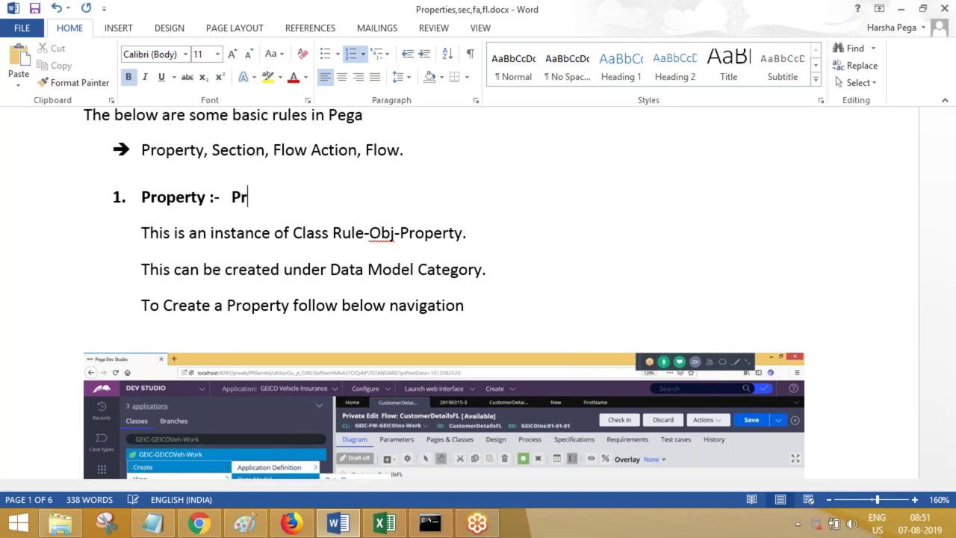
text( is just like)
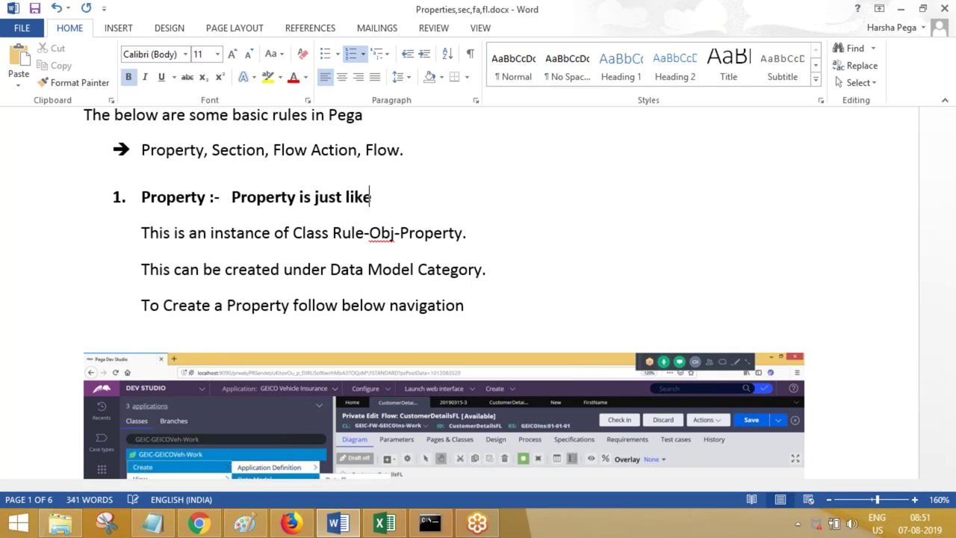
text( a variable in o)
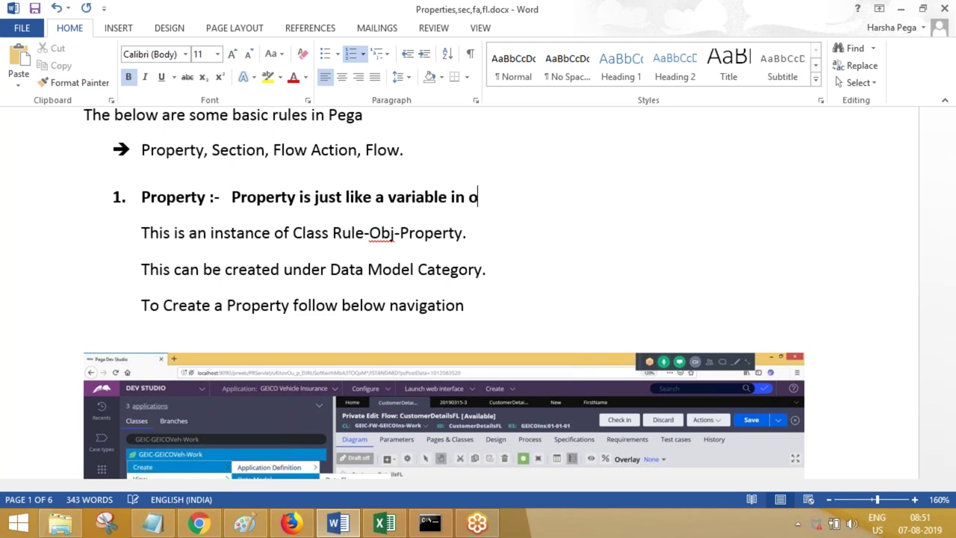
text(ther progr)
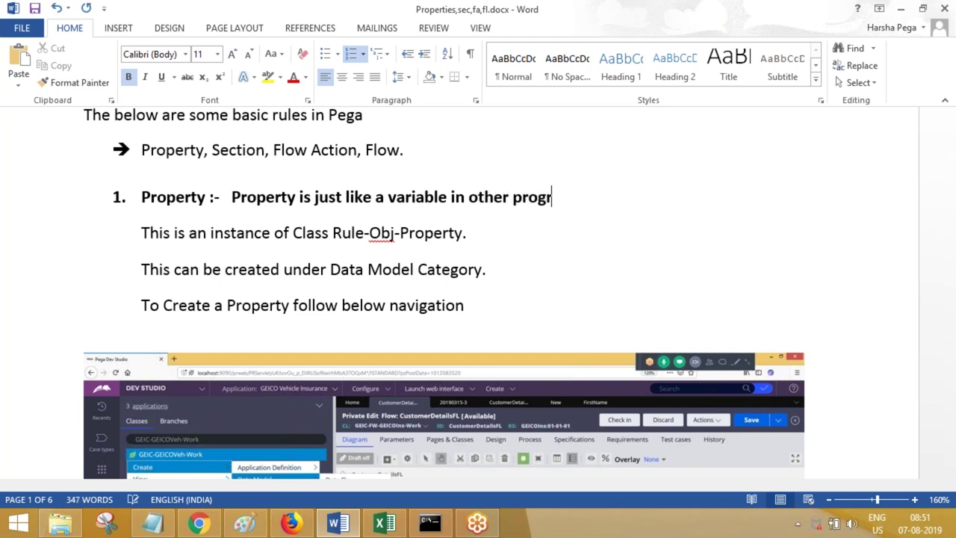
text(amming langiages)
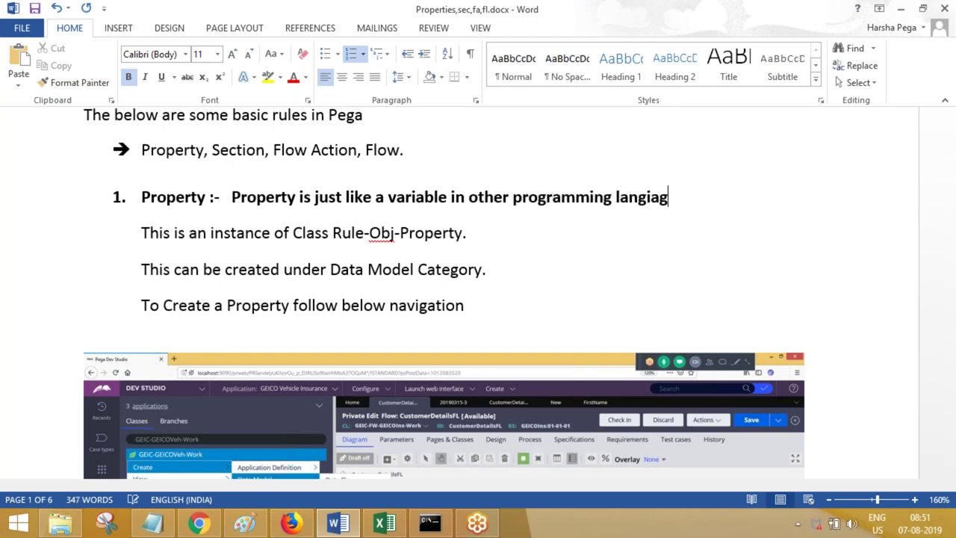
double_click(663, 202)
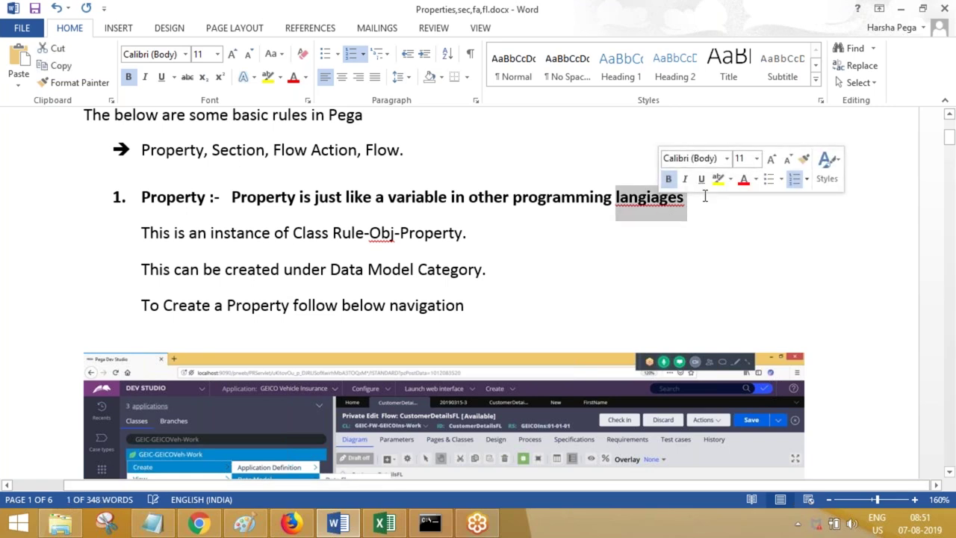
right_click(640, 196)
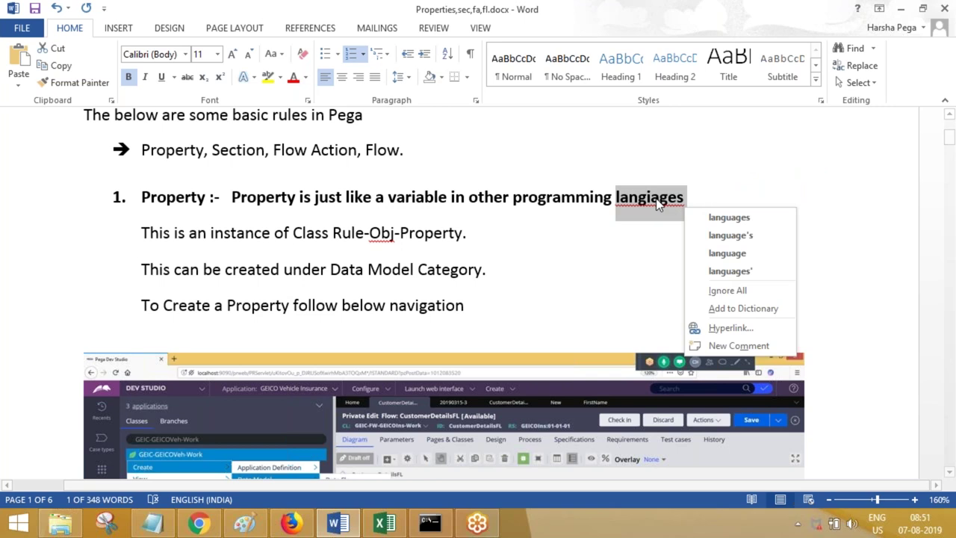
click(729, 217)
text(, it's aso)
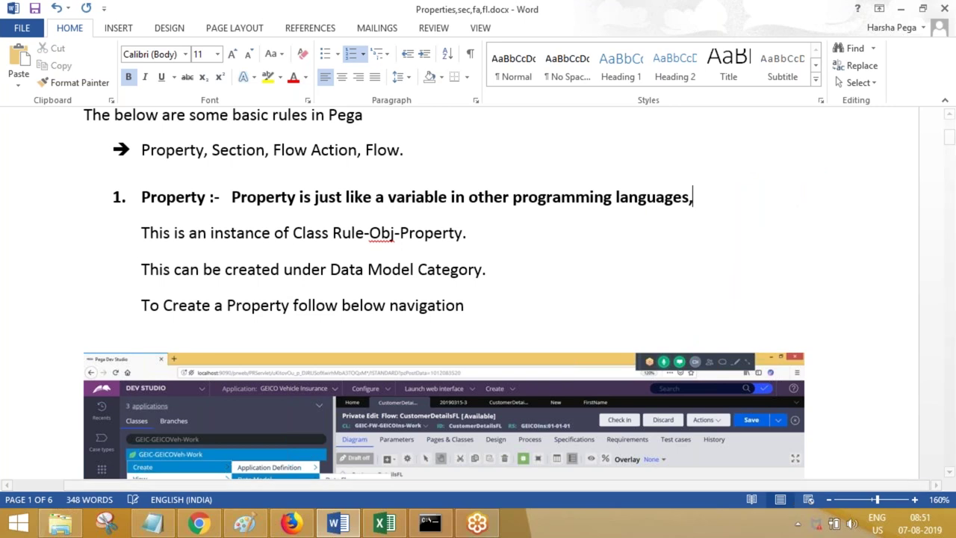
key(BackSpace)
text(sociated )
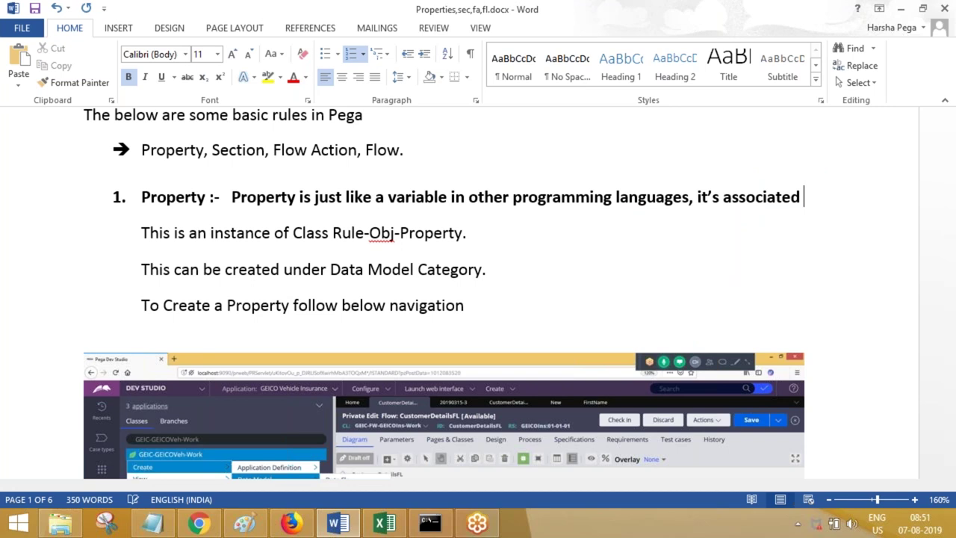
text(with nam)
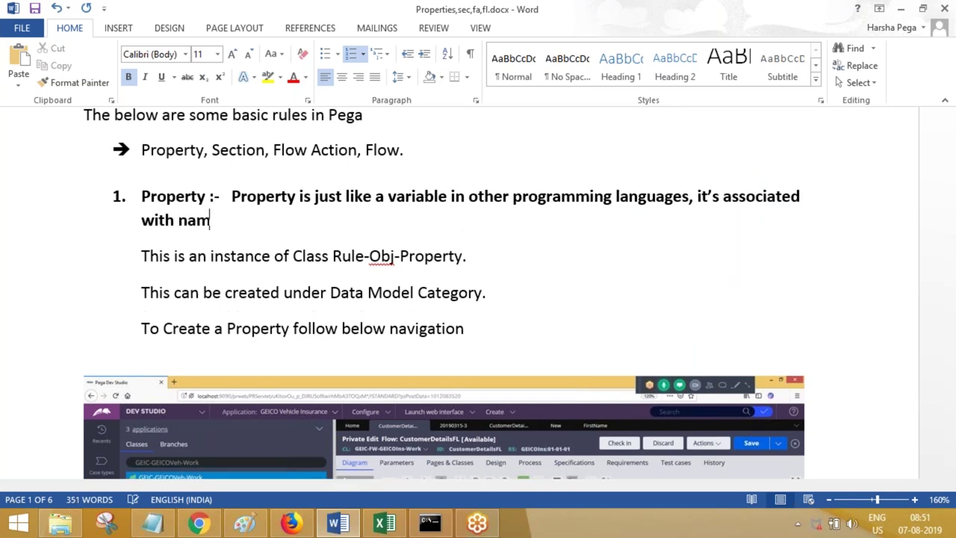
text(e, Property)
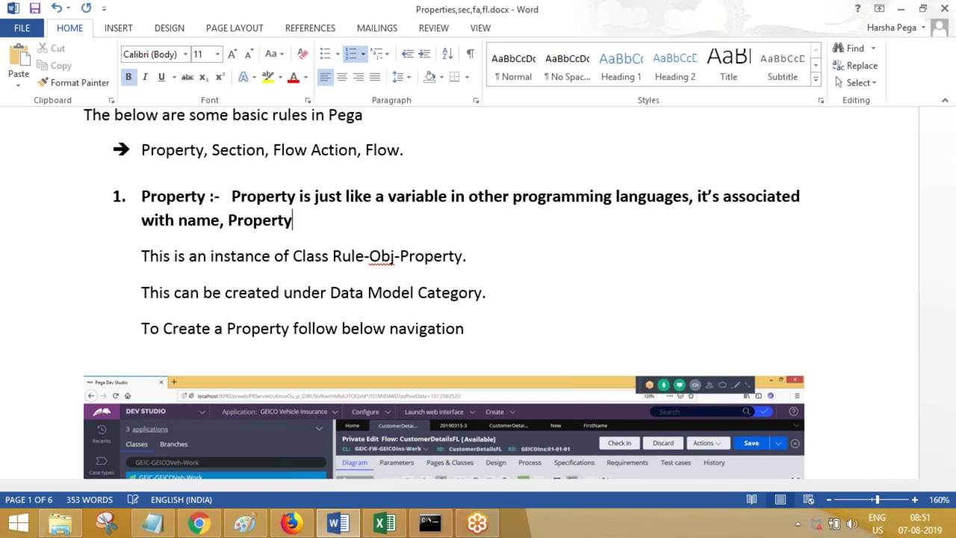
text( Type (Data T)
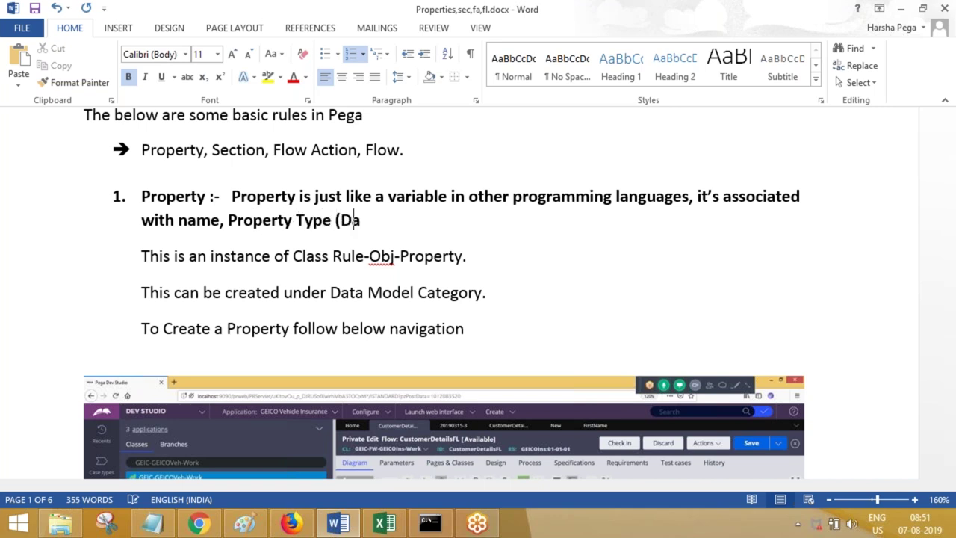
key(BackSpace)
key(BackSpace)
key(BackSpace)
key(BackSpace)
key(BackSpace)
key(BackSpace)
key(BackSpace)
key(BackSpace)
text(,)
key(BackSpace)
key(BackSpace)
text((text, decis)
key(BackSpace)
text(mal, )
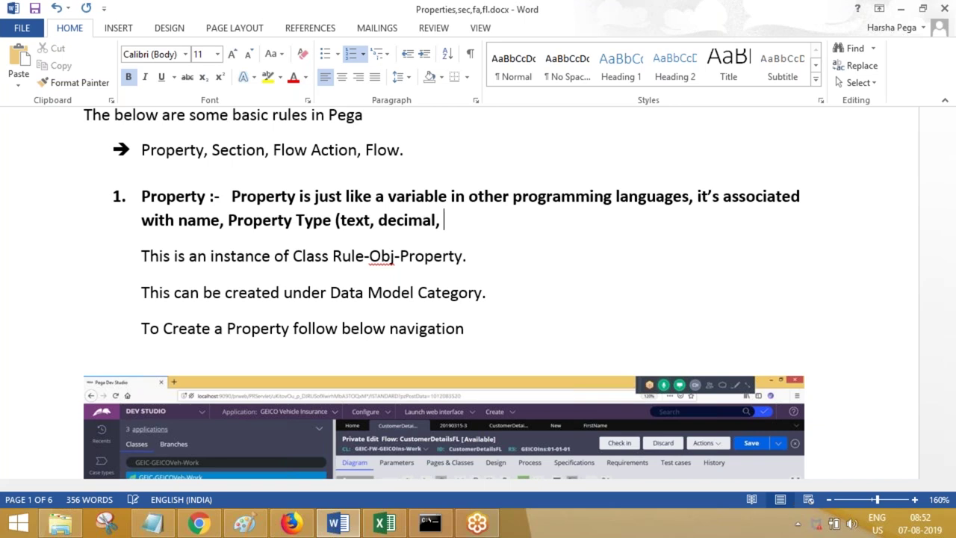
text(date etc)
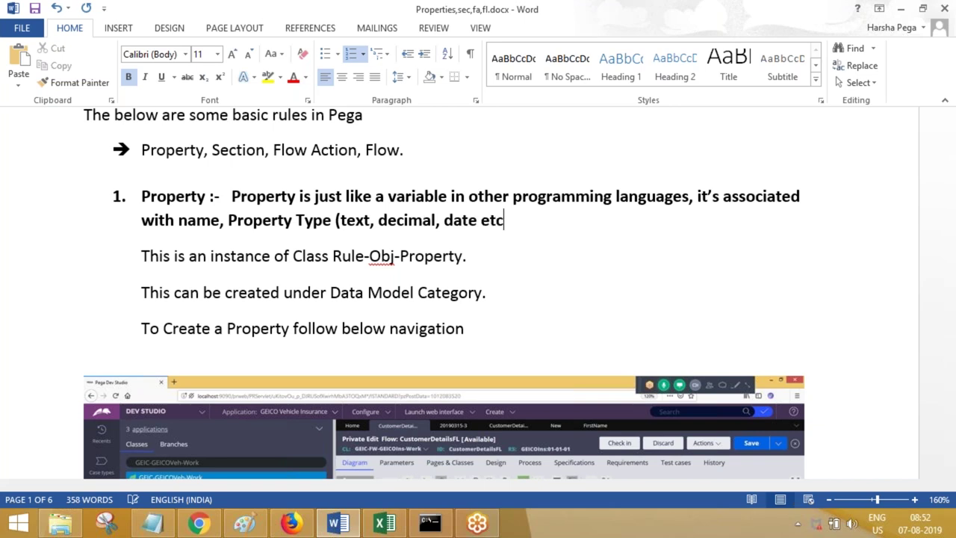
text(c), Control...)
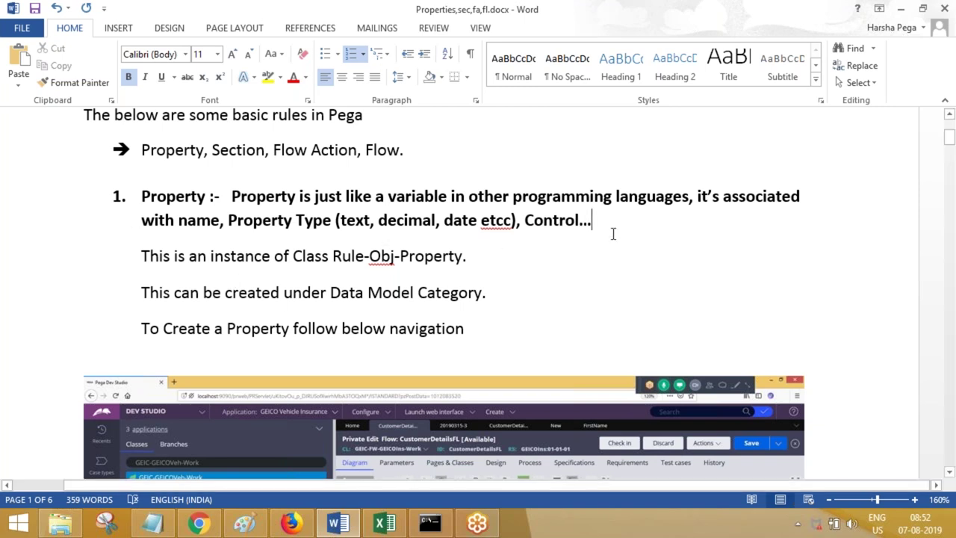
Step: Select the Data Model Category line and scroll down to the '2. Section' heading
click(143, 296)
drag(203, 296, 495, 299)
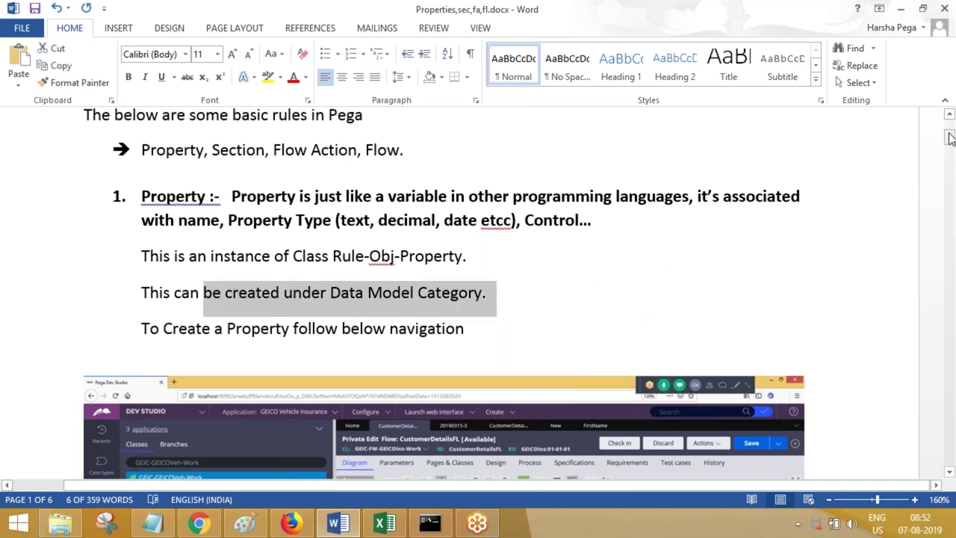
drag(949, 142, 949, 233)
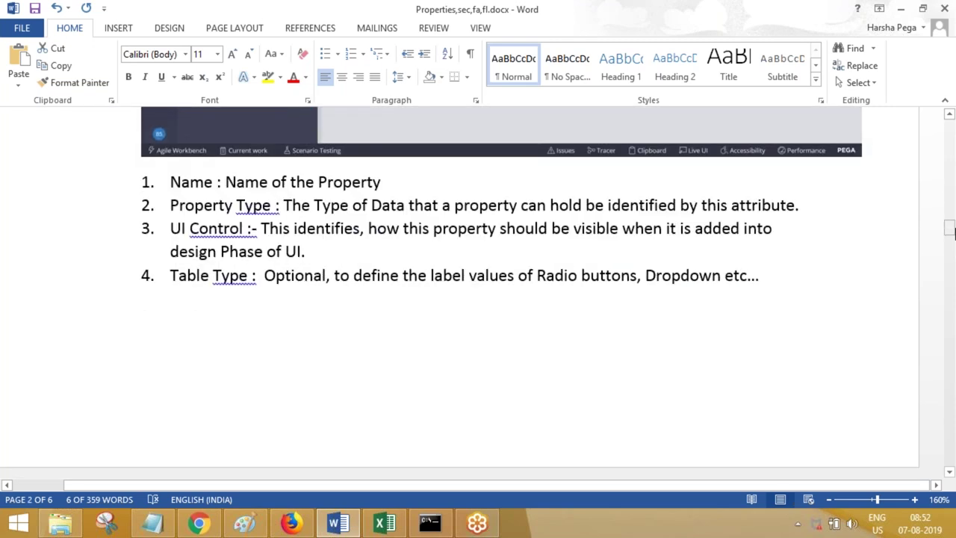
drag(950, 233, 951, 257)
Step: Append ', used to design User Interface.' to the Section sentence and add a blank line
click(320, 232)
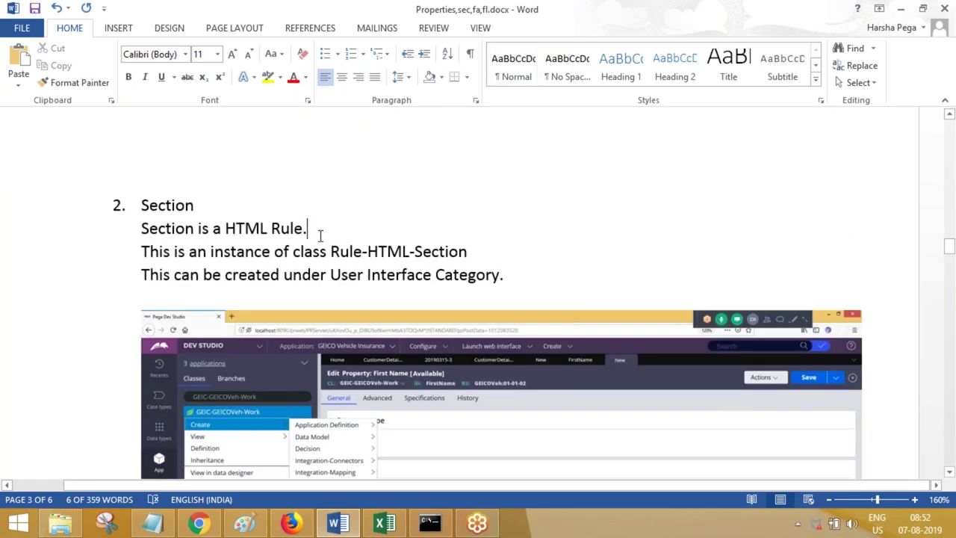
key(BackSpace)
text(, used)
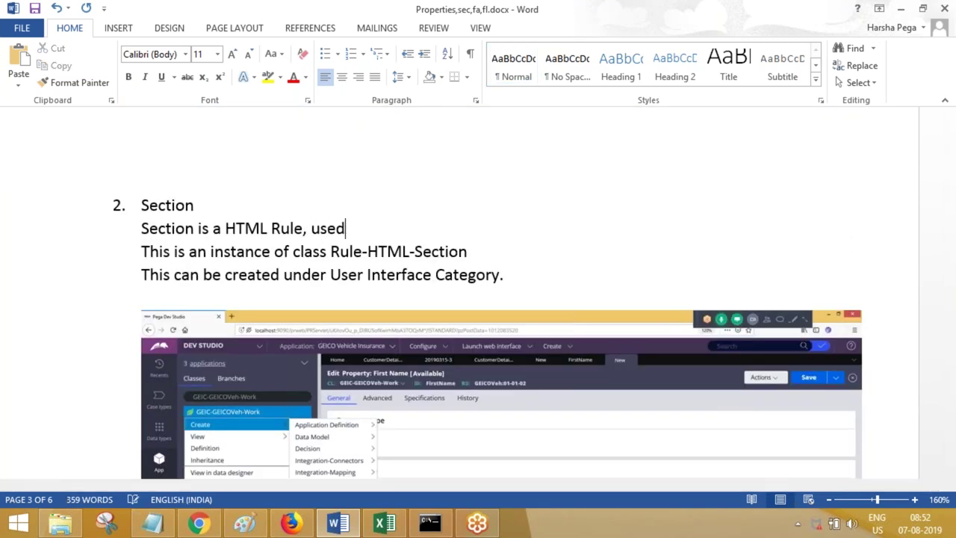
text( to design )
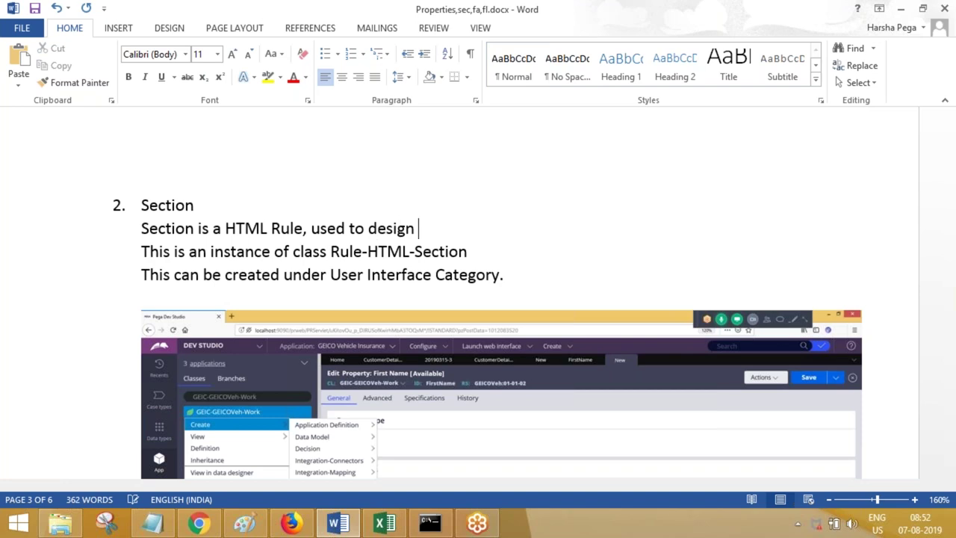
text(User Integr)
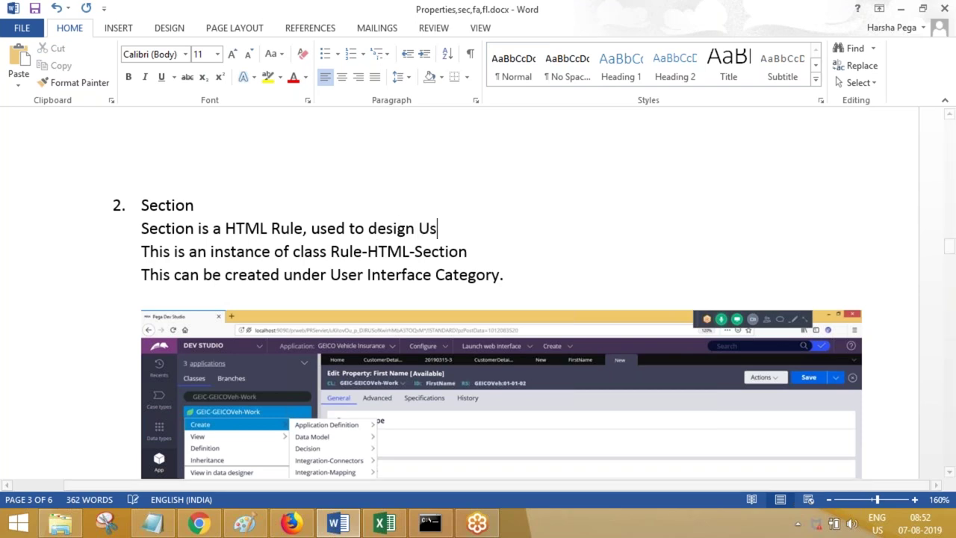
key(BackSpace)
key(BackSpace)
text(rg=face.)
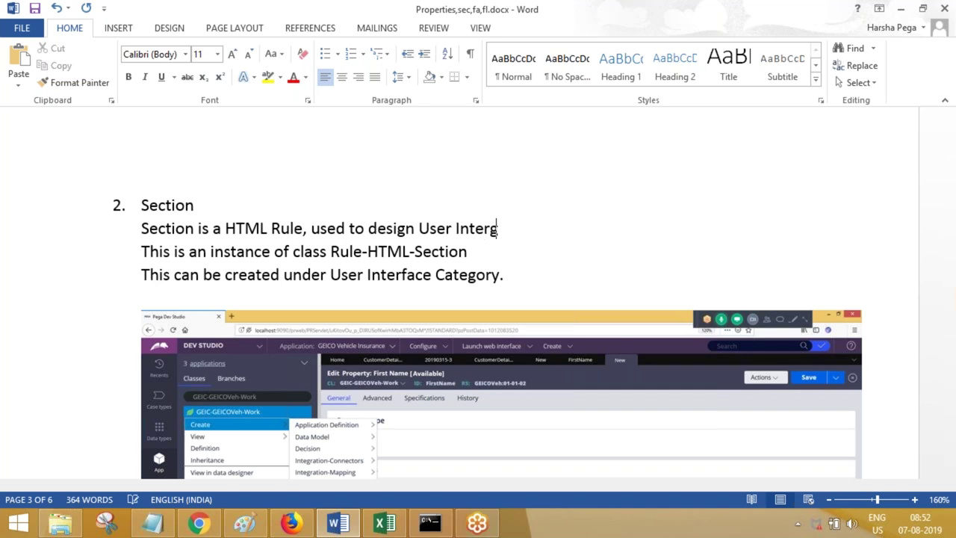
key(BackSpace)
key(BackSpace)
key(BackSpace)
key(BackSpace)
key(BackSpace)
key(BackSpace)
key(BackSpace)
text(face.)
key(Return)
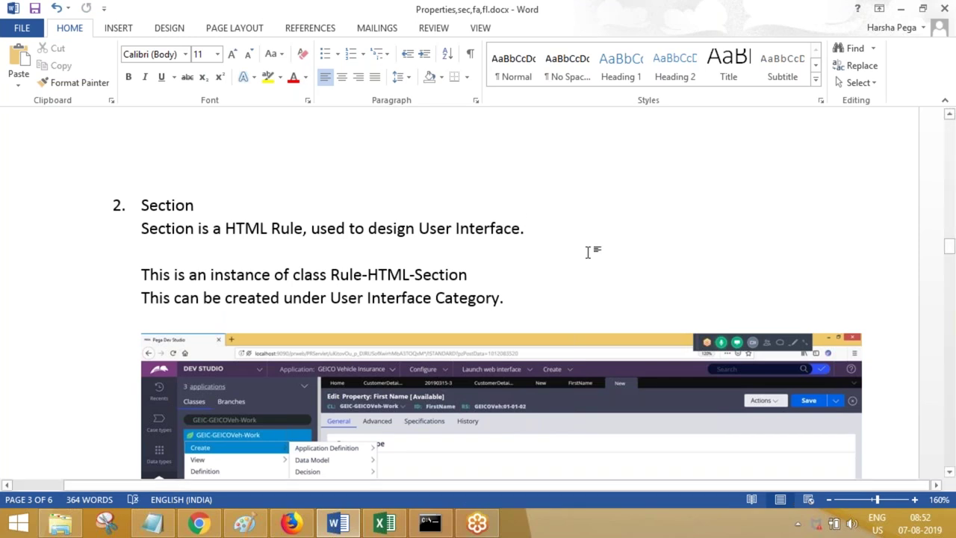
Step: Highlight the Rule-HTML-Section and User Interface Category lines, then scroll to '3. Flow Action'
drag(142, 275, 463, 273)
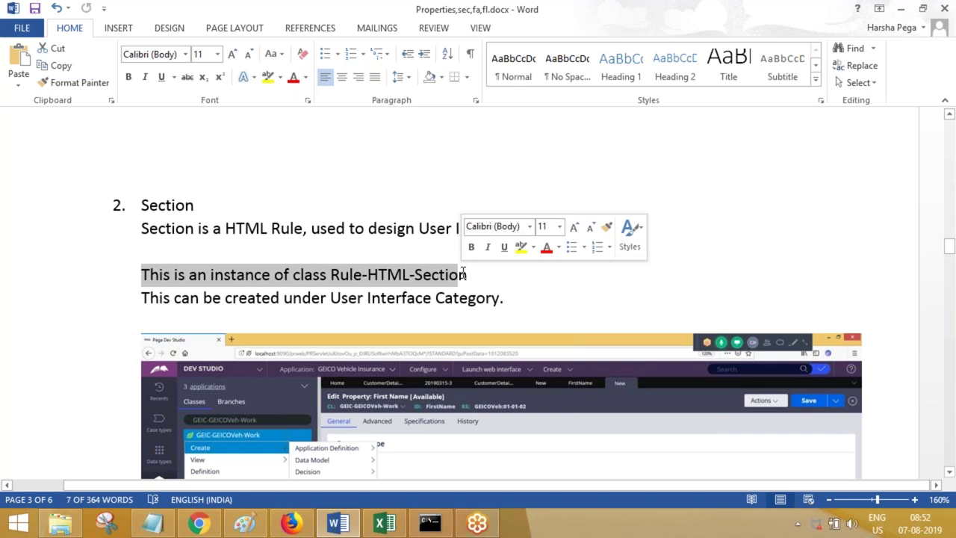
triple_click(241, 299)
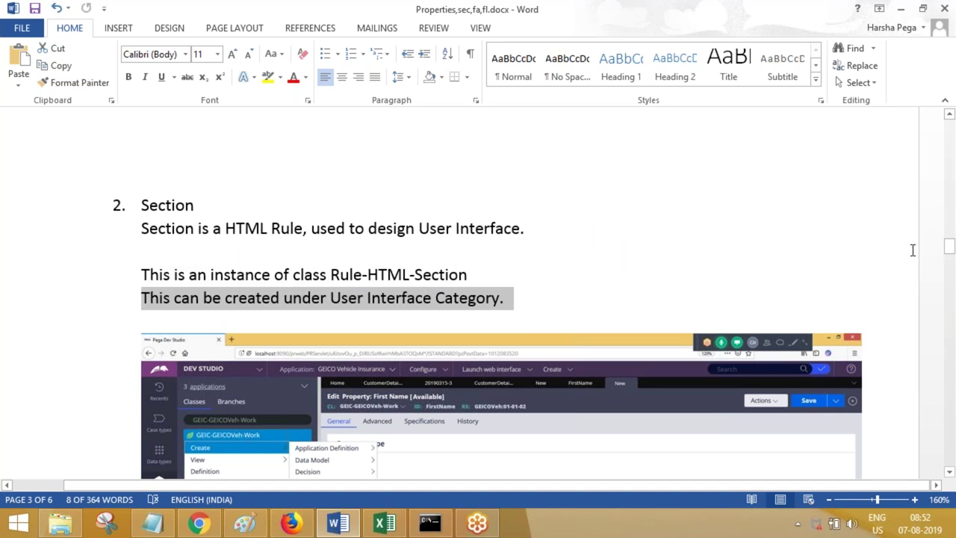
drag(948, 246, 950, 313)
Step: Add ': It's a container of Section which adds an action to the UI.' after Flow Action, removing the extra list line
click(372, 196)
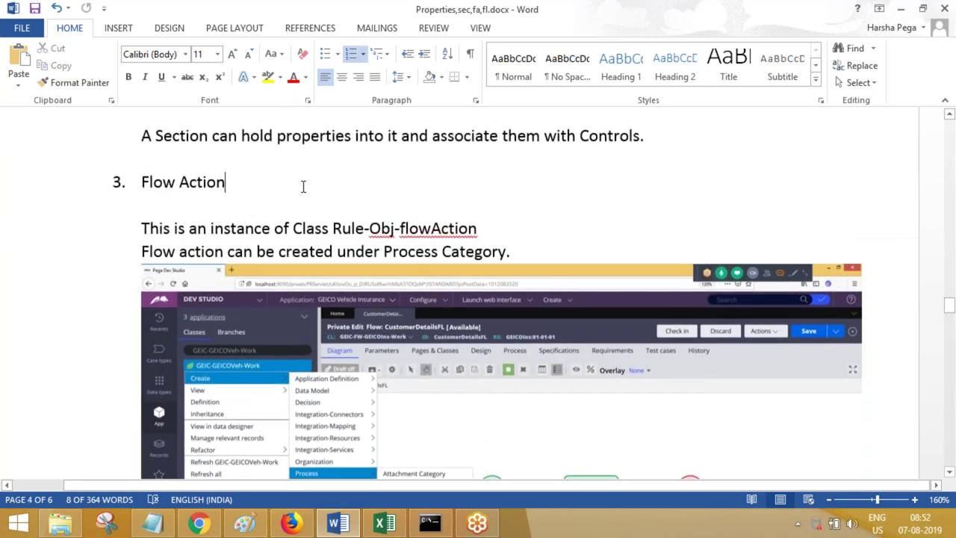
text(: It's a container of Section which adds ar)
text( action to the UI.)
key(Return)
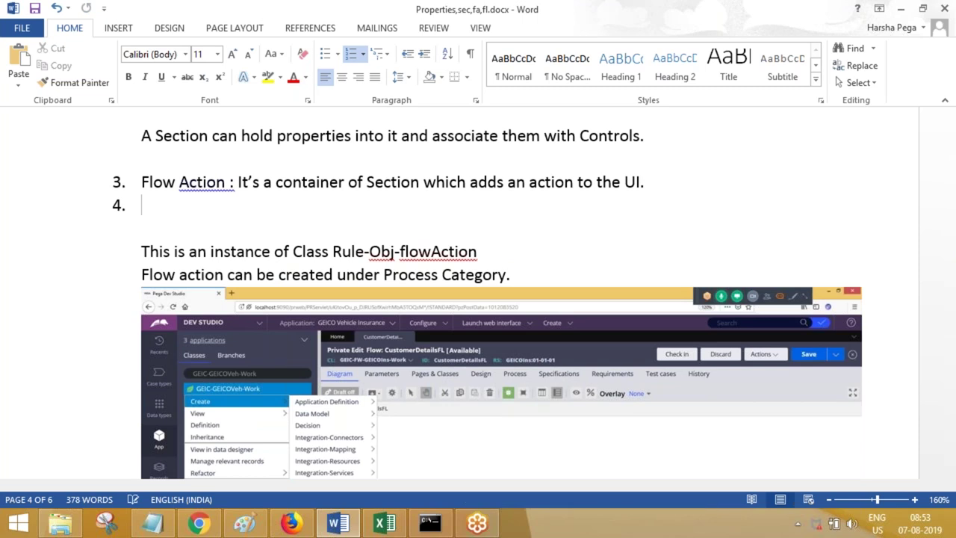
key(BackSpace)
key(Delete)
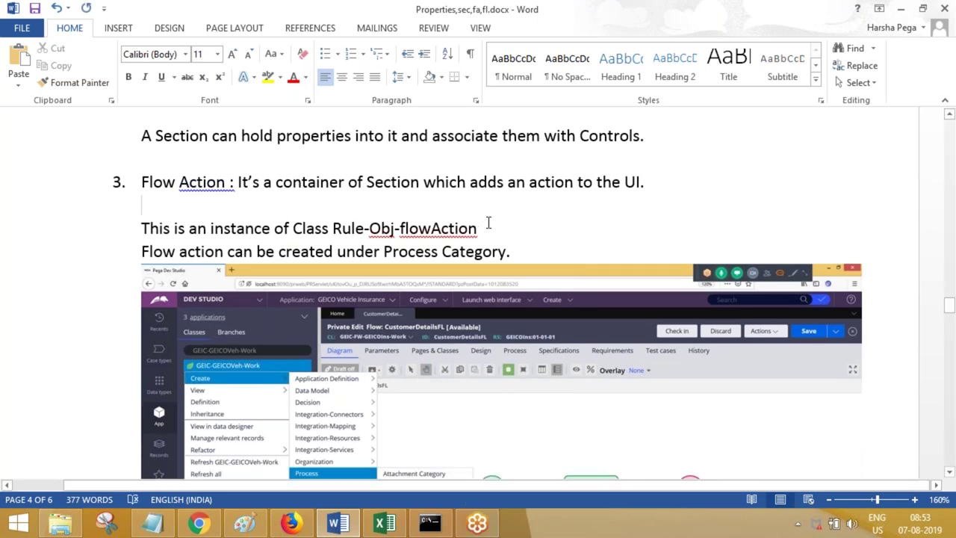
Step: Highlight wording in the Process Category line and scroll down to the Flow or Work Flow heading
drag(441, 230, 450, 230)
double_click(357, 252)
drag(950, 306, 952, 335)
scroll(331, 187, down, 1)
click(331, 188)
Step: Append ': Flow defines transactional processing' to the Flow or Work Flow heading and save with Ctrl+S
click(286, 154)
click(289, 171)
text(: Flow defines trna)
key(BackSpace)
key(BackSpace)
text(ansactional processing)
key(ctrl+s)
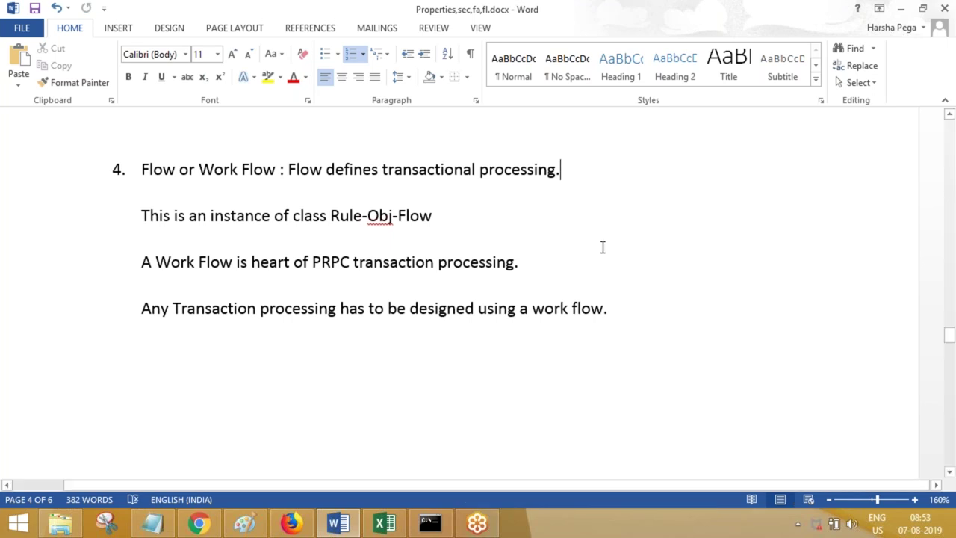
click(950, 347)
Step: Scroll the notes back to page 1, highlight the Property lines, then minimize Word to reveal Firefox
drag(950, 346, 952, 410)
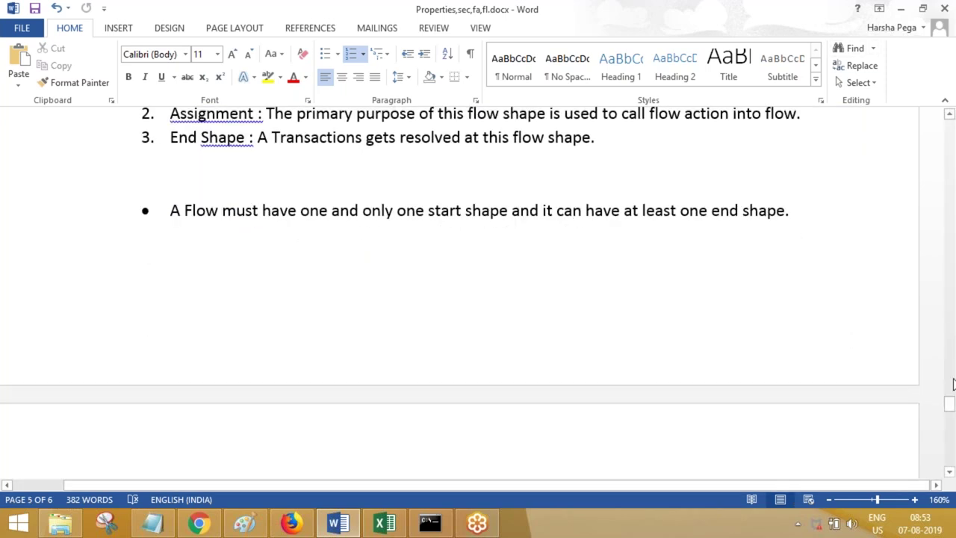
drag(950, 404, 950, 133)
drag(143, 291, 464, 293)
triple_click(313, 329)
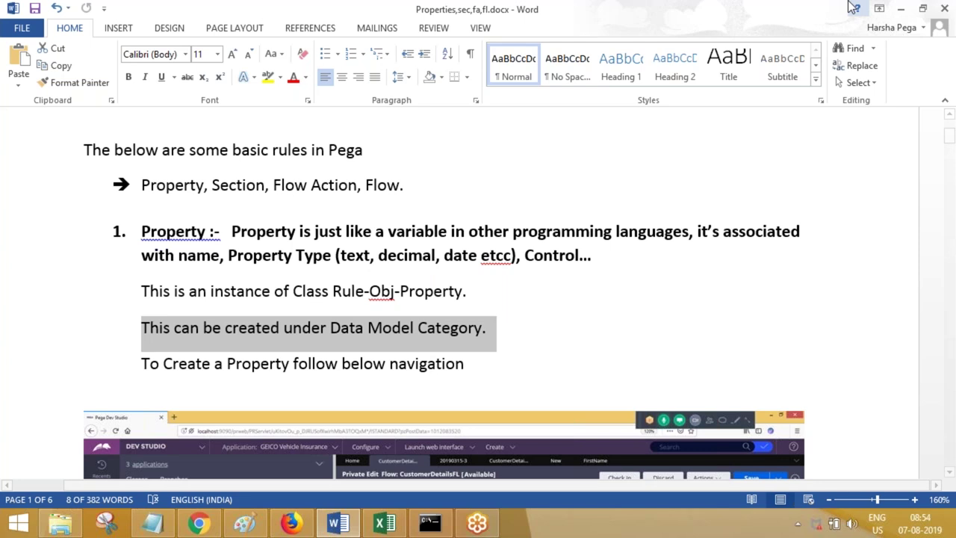
click(901, 8)
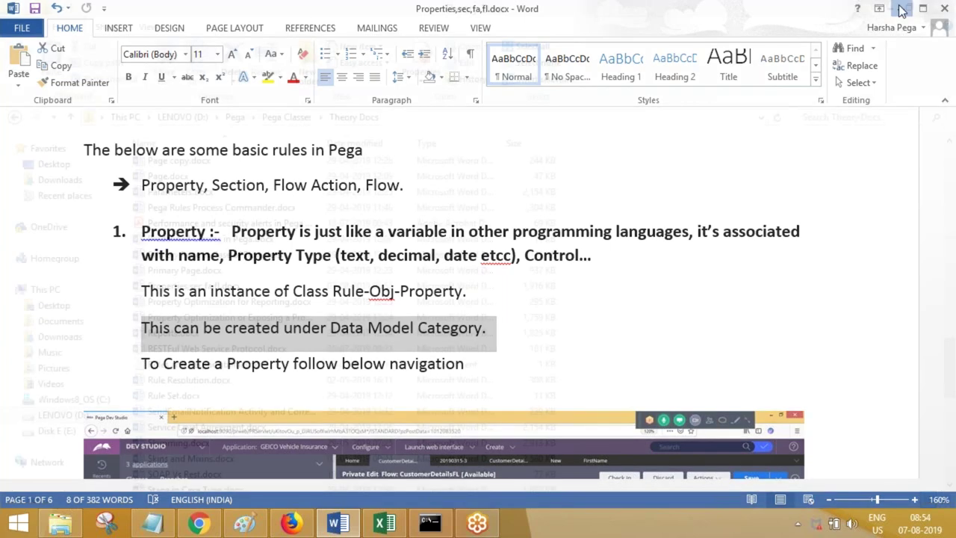
click(26, 477)
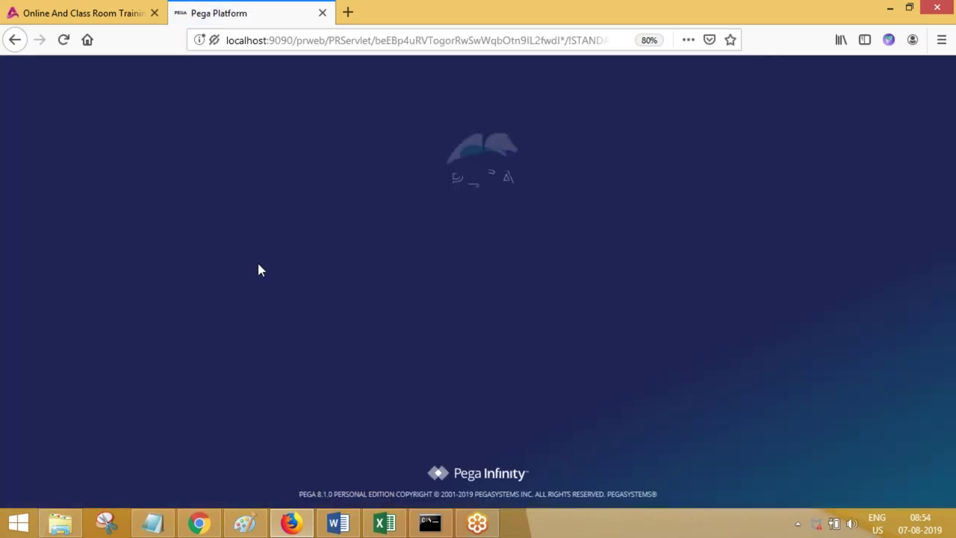
Step: Log in with the saved Jevco admin user name and its password, then switch to Dev Studio
click(455, 237)
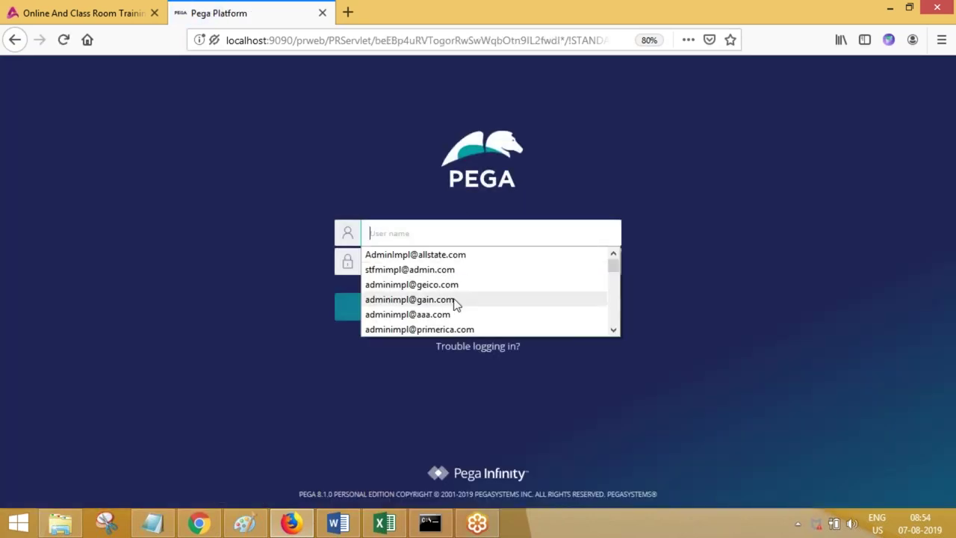
text(jev)
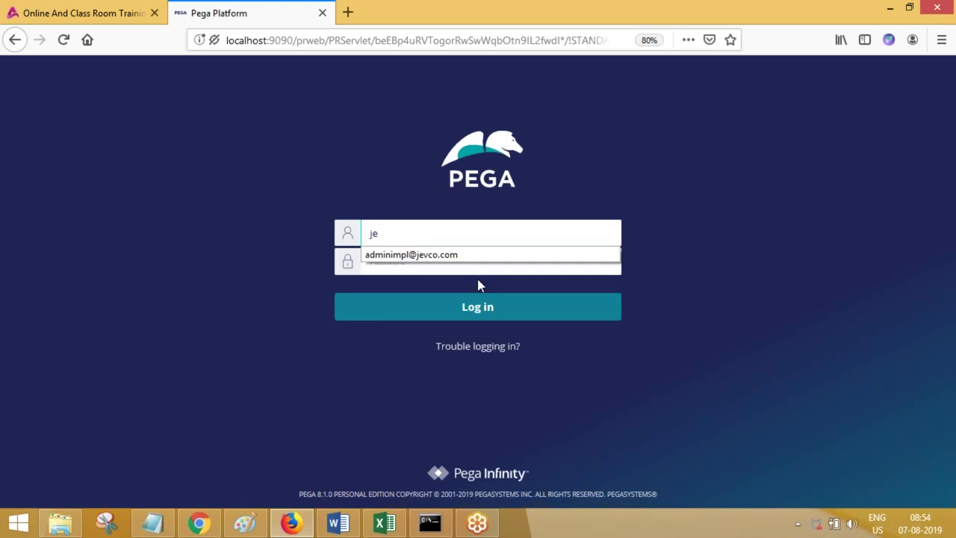
click(446, 257)
click(421, 261)
key(Return)
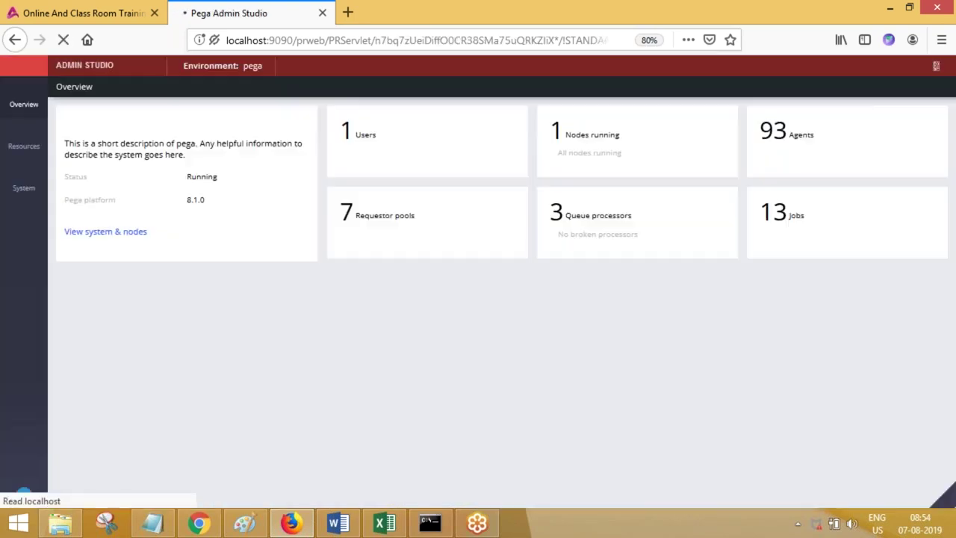
click(96, 69)
click(85, 101)
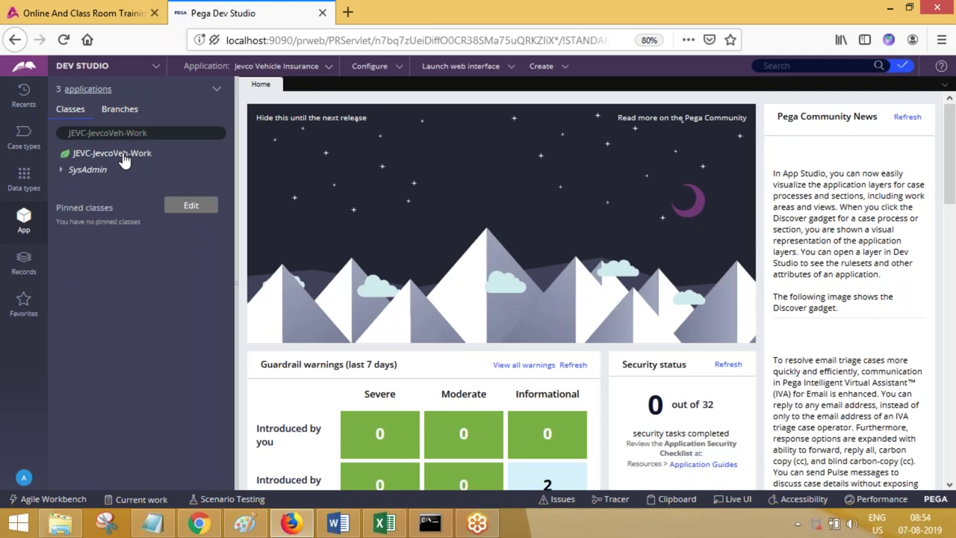
Step: Right-click JEVC-JevcoVeh-Work and browse the Create menu's Integration, Data Model and Security categories
click(126, 155)
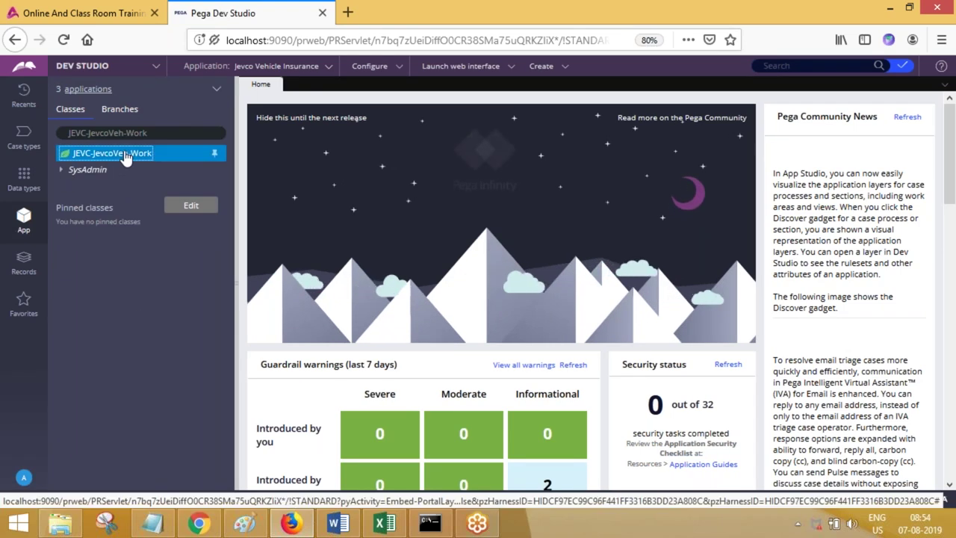
right_click(126, 157)
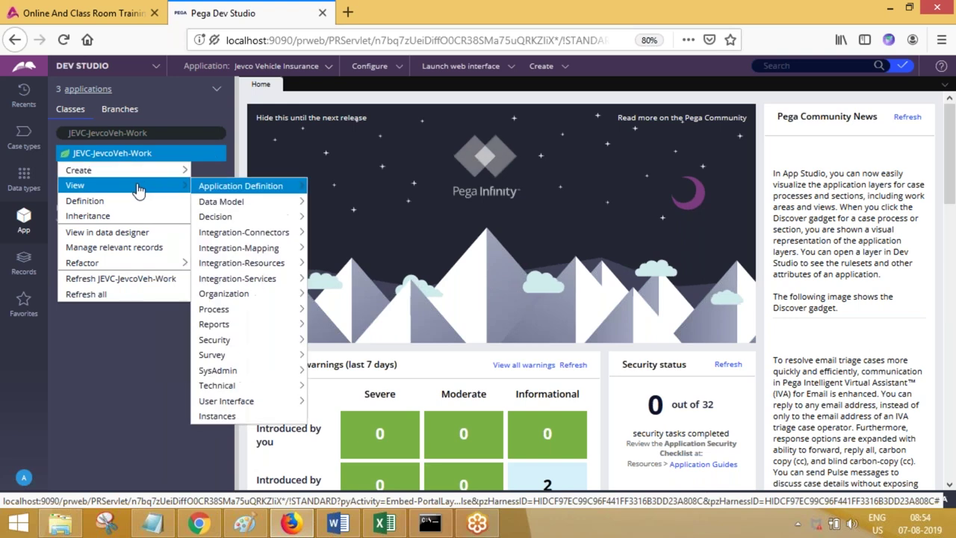
mouse_move(115, 176)
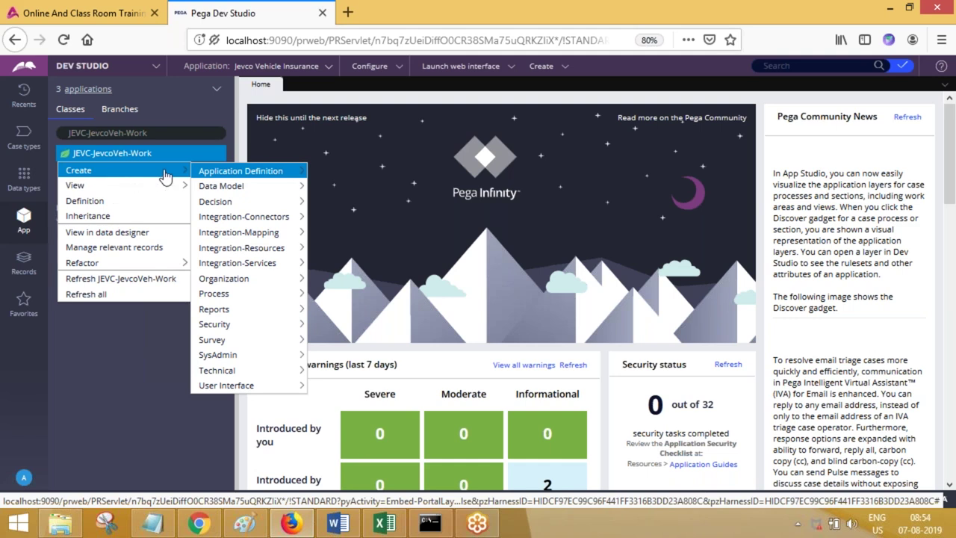
mouse_move(219, 252)
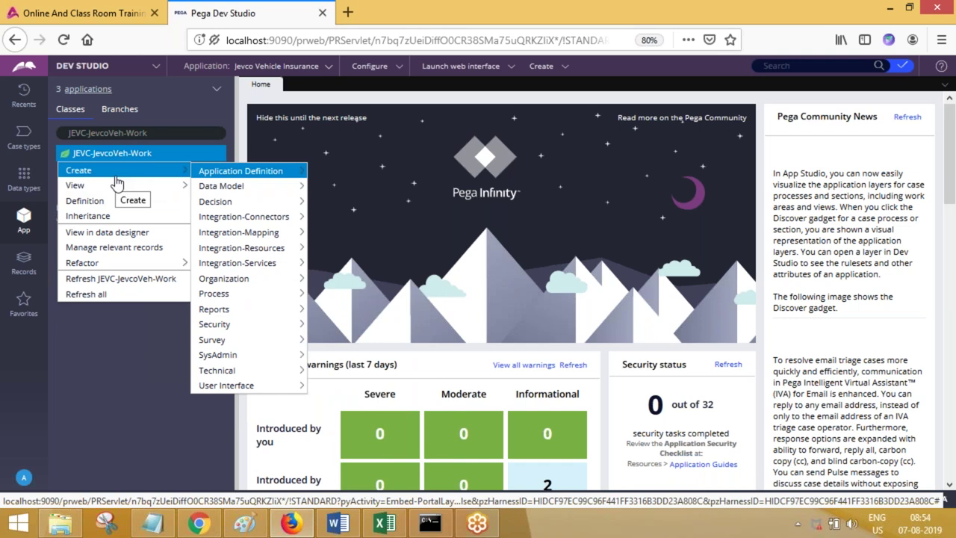
mouse_move(224, 231)
mouse_move(226, 192)
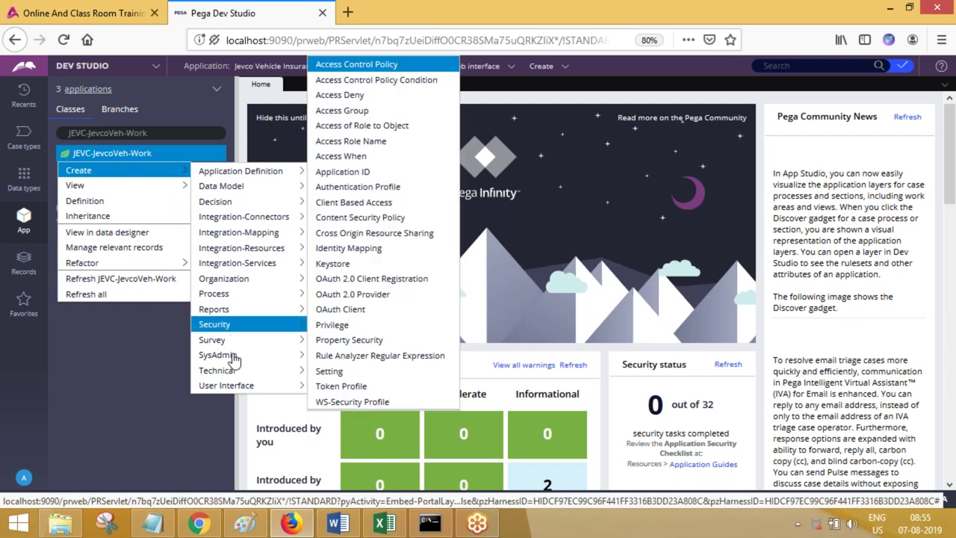
Step: Browse Create > User Interface, including Section, and Create > Process rule types, then dismiss the menu
mouse_move(239, 386)
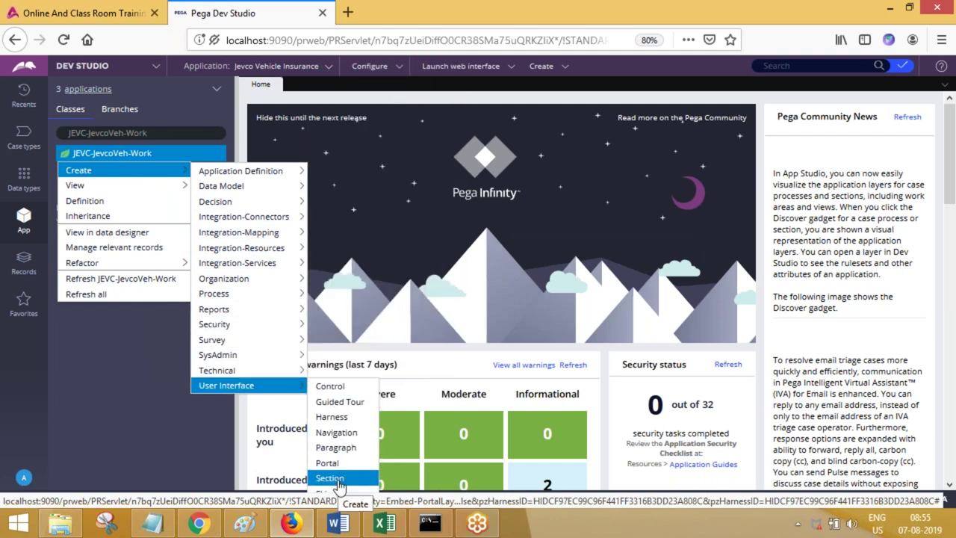
click(338, 485)
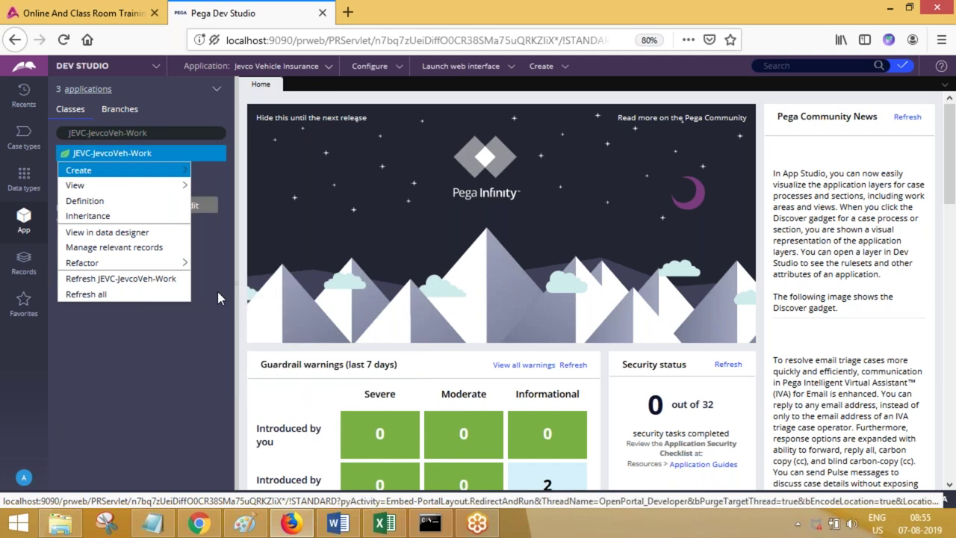
mouse_move(186, 173)
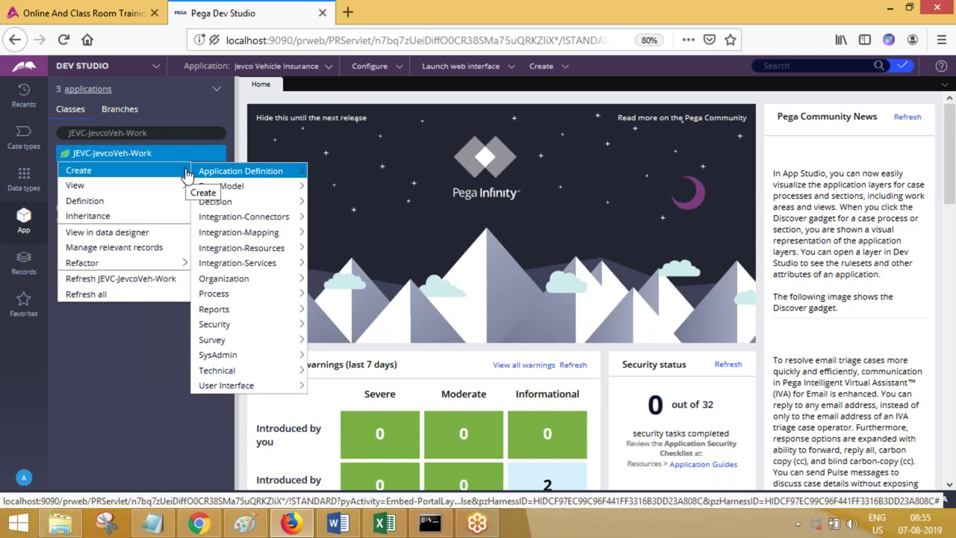
mouse_move(249, 298)
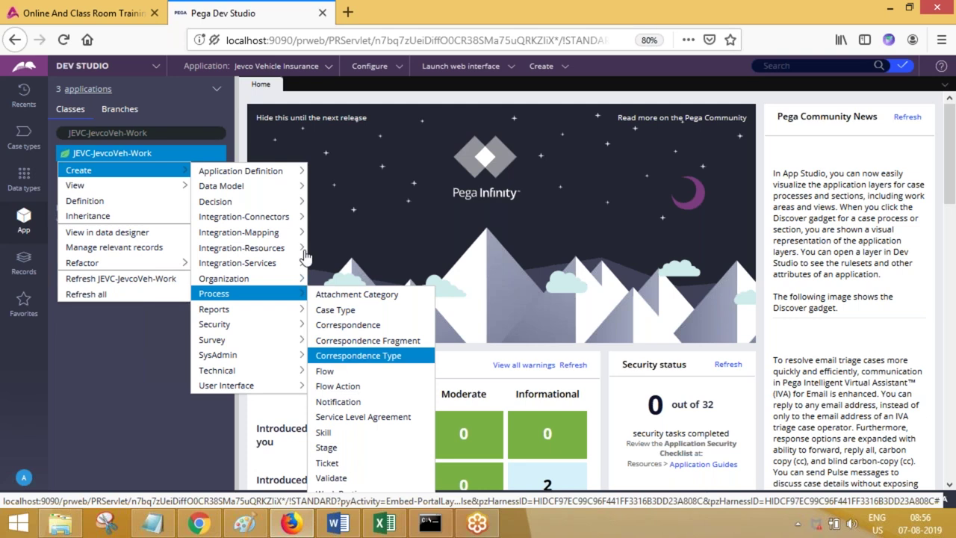
click(198, 131)
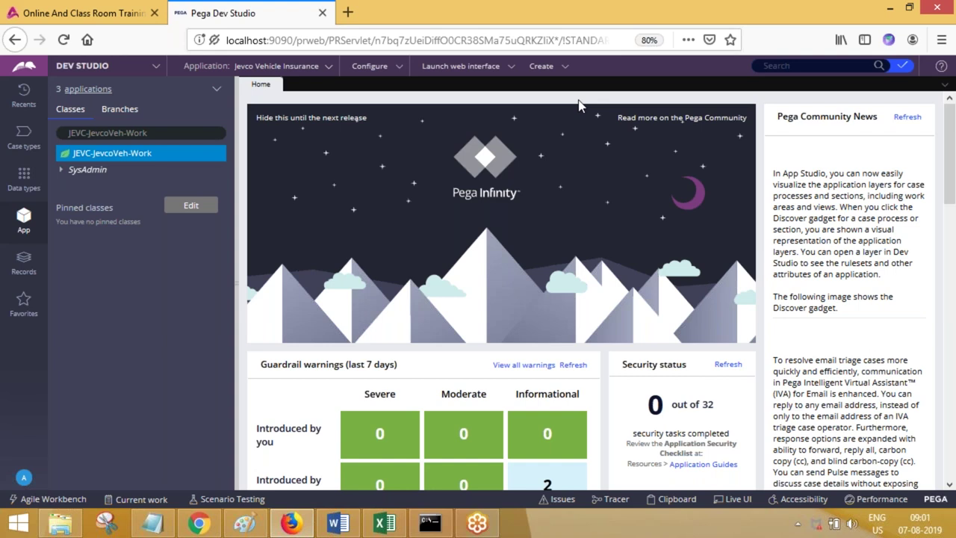
click(566, 21)
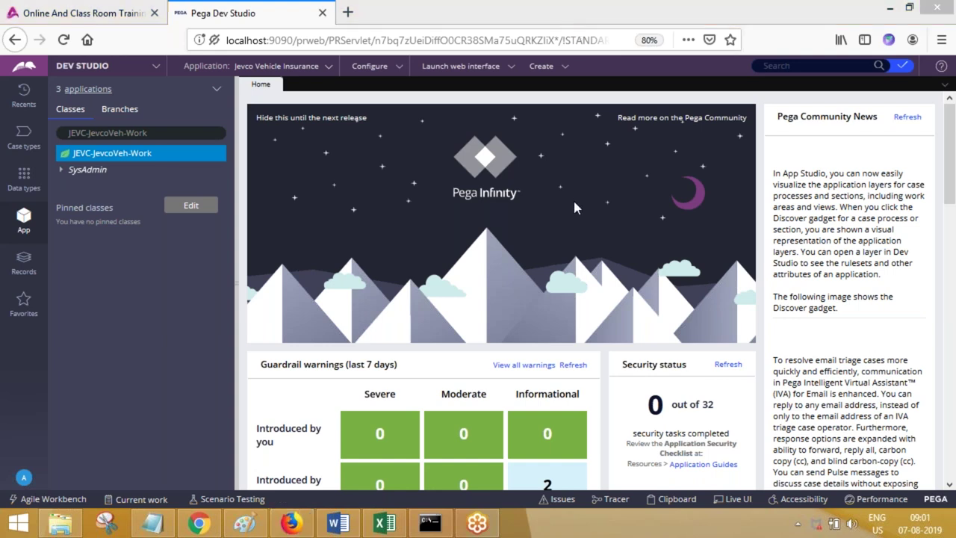